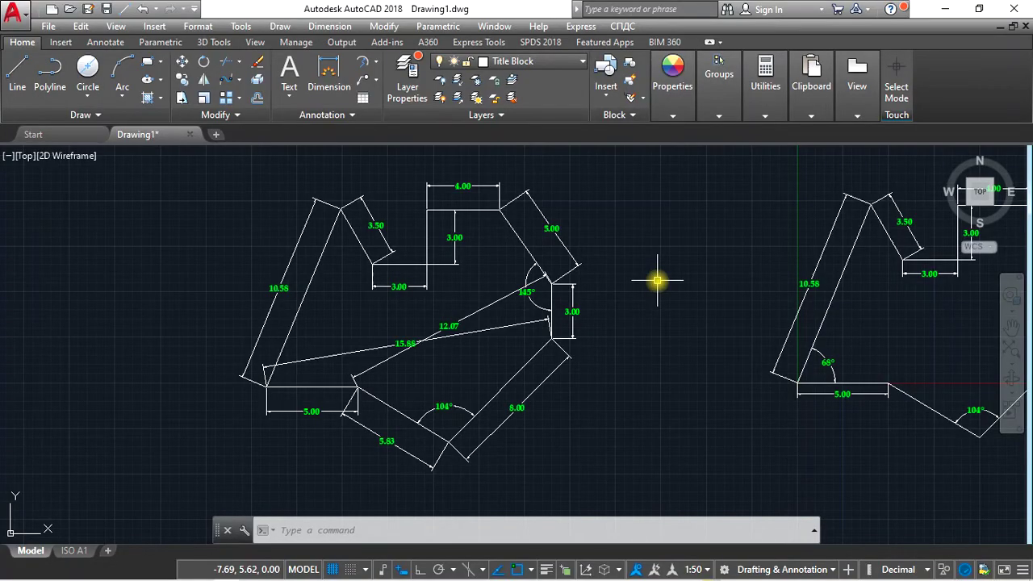
Nudge the view and show the Multiline Text and Single Line text choices.
{"action": "middle_click_drag", "start_coordinate": [622, 318], "coordinate": [666, 288]}
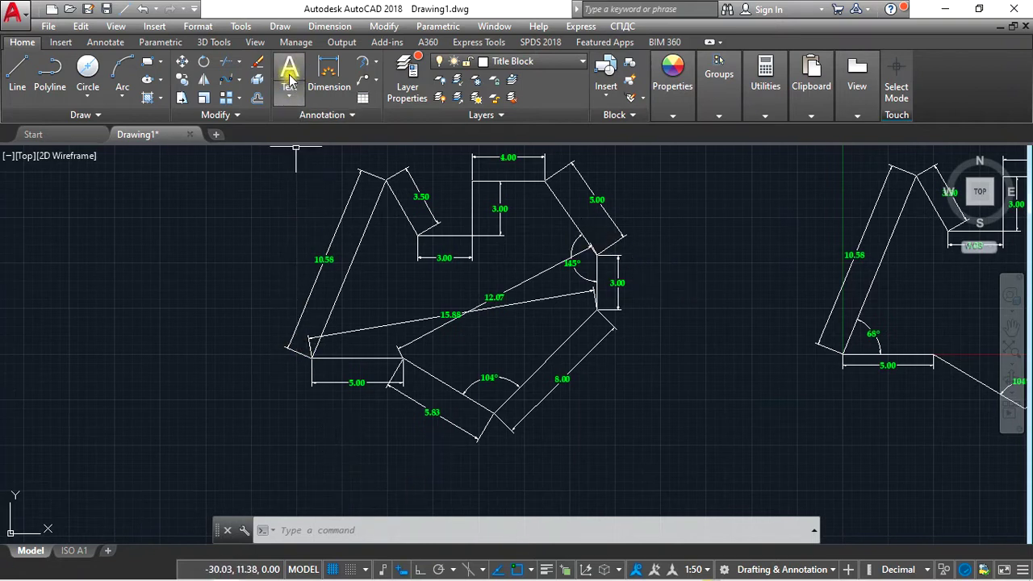
{"action": "left_click", "coordinate": [298, 535]}
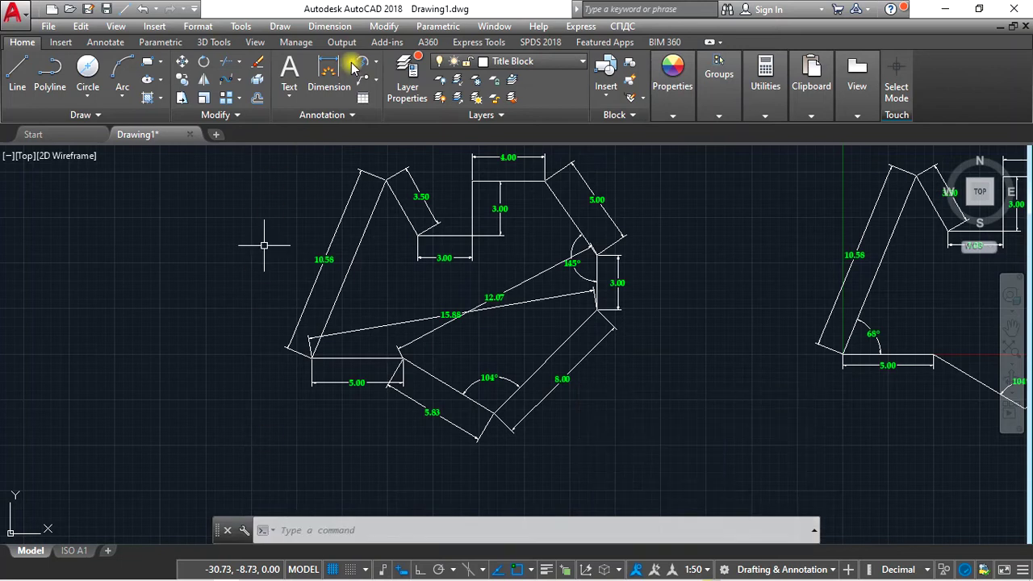
{"action": "left_click", "coordinate": [290, 98]}
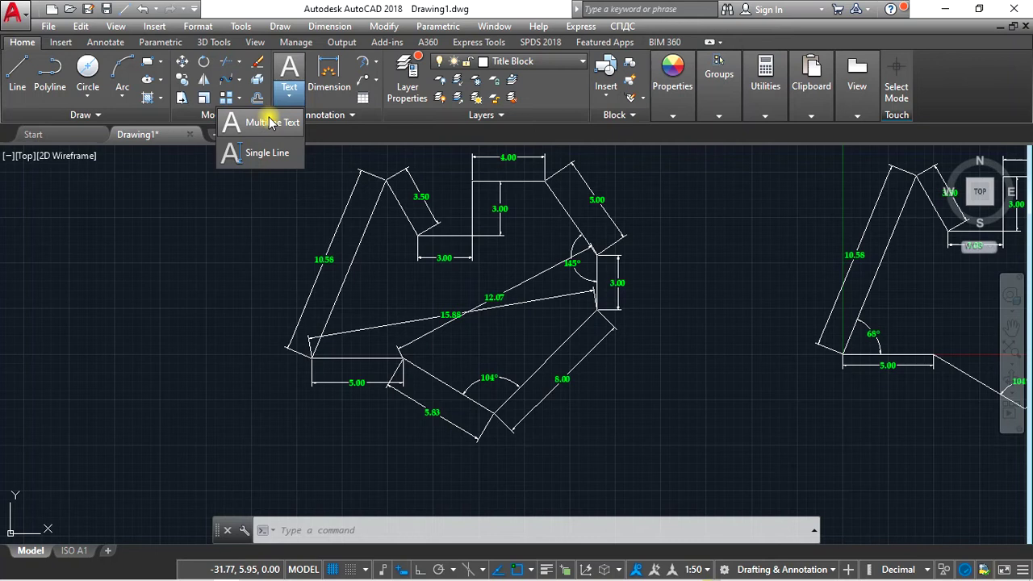
Start single-line text at a point in empty space left of the shape.
{"action": "left_click", "coordinate": [267, 153]}
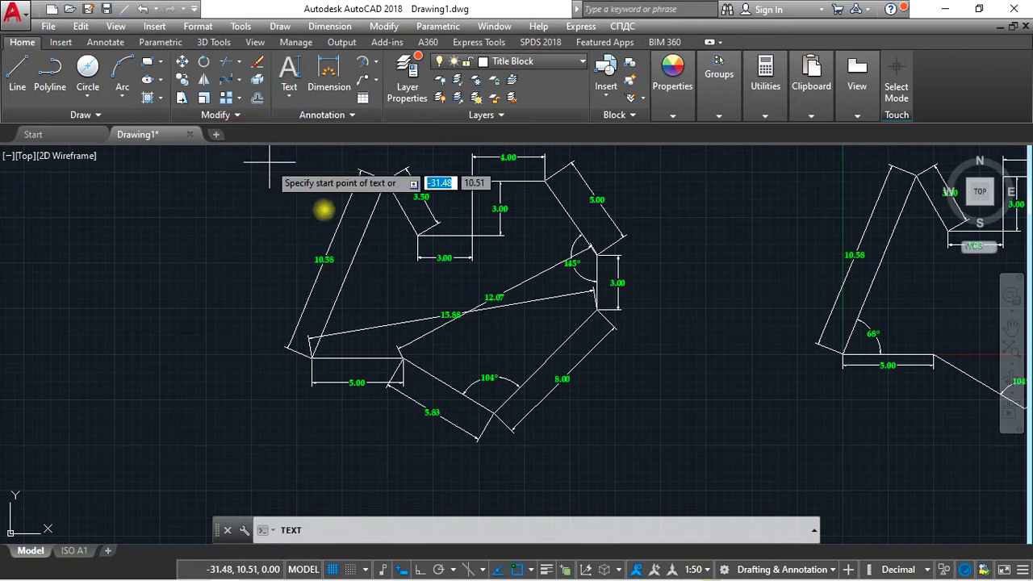
{"action": "scroll", "coordinate": [339, 198], "scroll_direction": "down", "scroll_amount": 1}
{"action": "scroll", "coordinate": [242, 218], "scroll_direction": "up", "scroll_amount": 1}
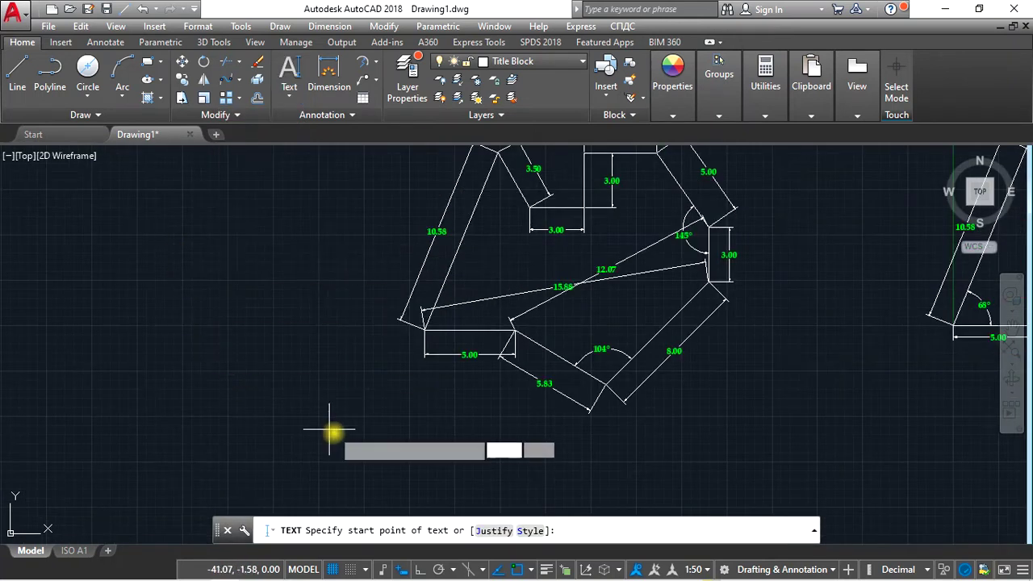
{"action": "scroll", "coordinate": [188, 218], "scroll_direction": "up", "scroll_amount": 2}
{"action": "scroll", "coordinate": [196, 221], "scroll_direction": "up", "scroll_amount": 1}
{"action": "middle_click_drag", "start_coordinate": [196, 221], "coordinate": [403, 223]}
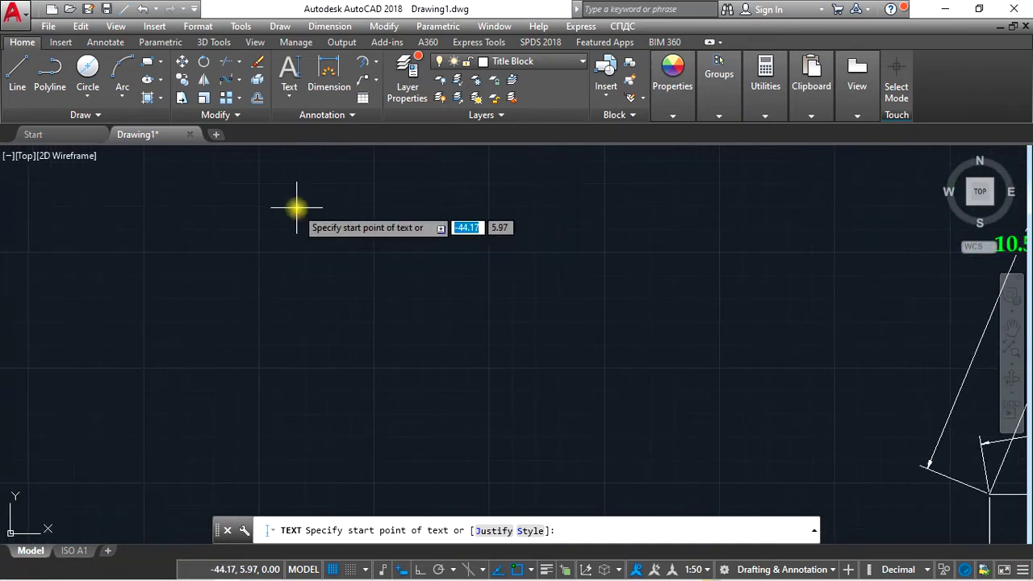
{"action": "left_click", "coordinate": [296, 209]}
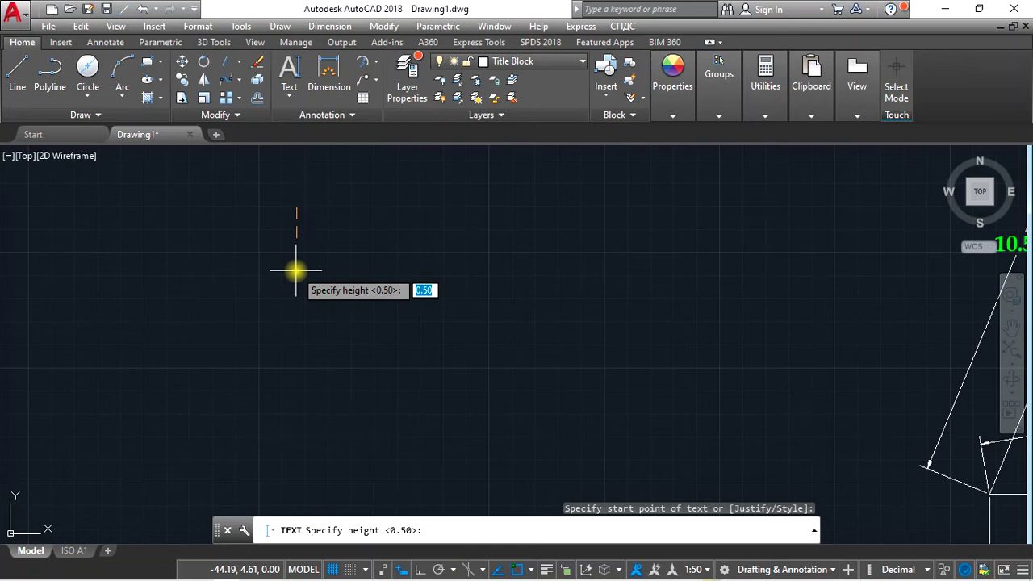
Accept a text height of 0.5 and a rotation angle of 15°.
{"action": "type", "text": "0"}
{"action": "key", "text": "Return"}
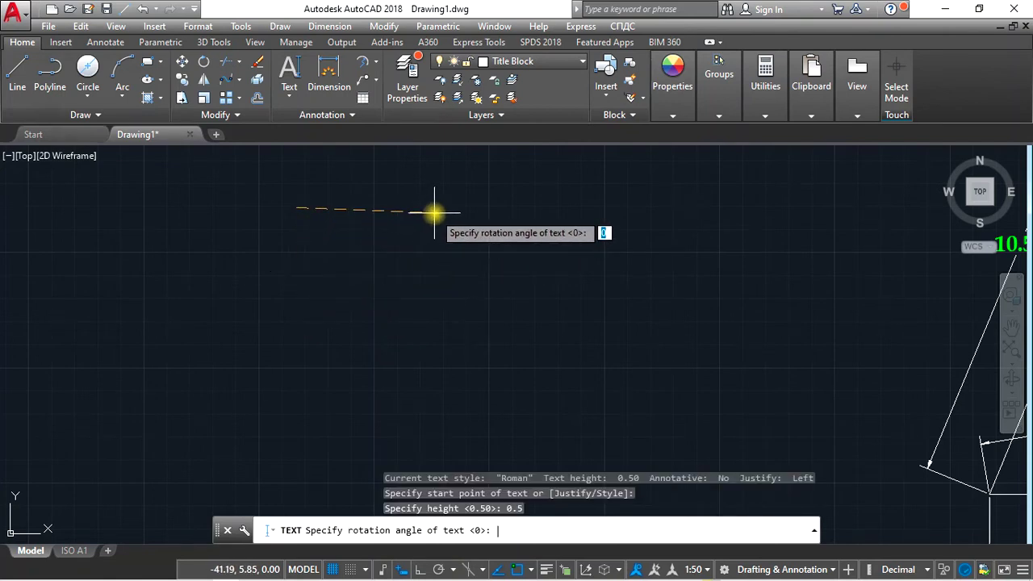
{"action": "key", "text": "XF86MonBrightnessDown"}
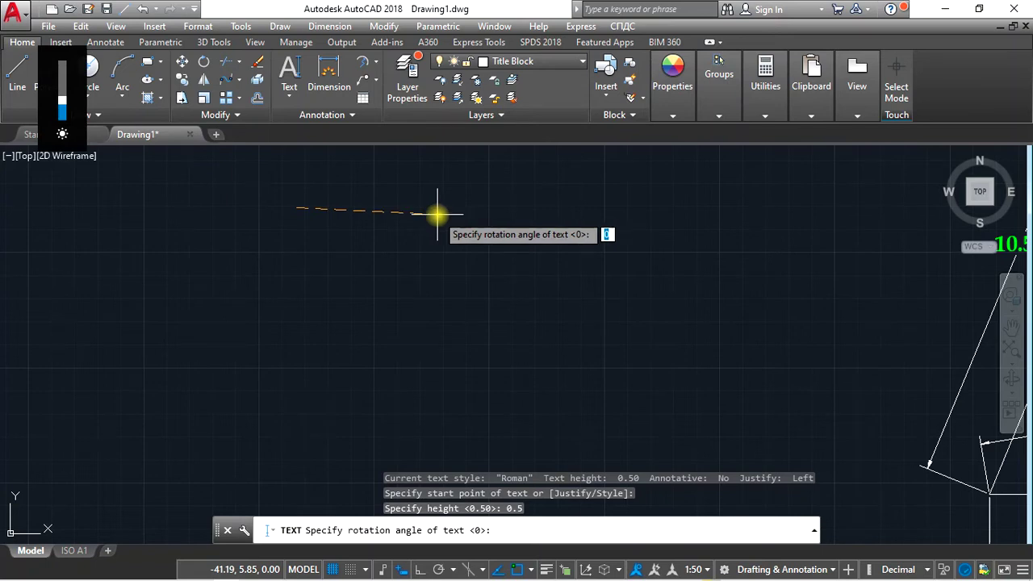
{"action": "scroll", "coordinate": [521, 311], "scroll_direction": "down", "scroll_amount": 2}
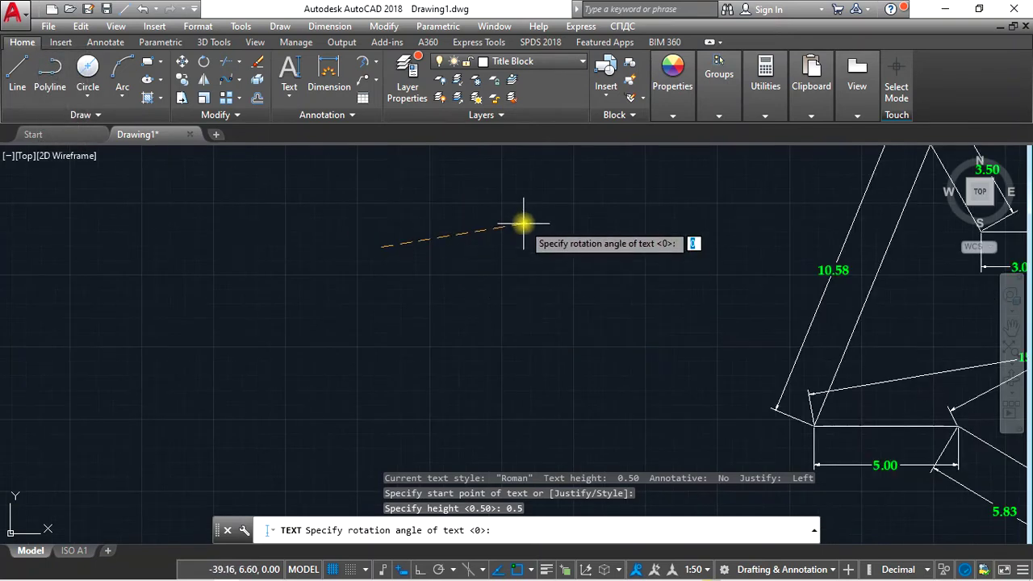
{"action": "scroll", "coordinate": [525, 214], "scroll_direction": "up", "scroll_amount": 2}
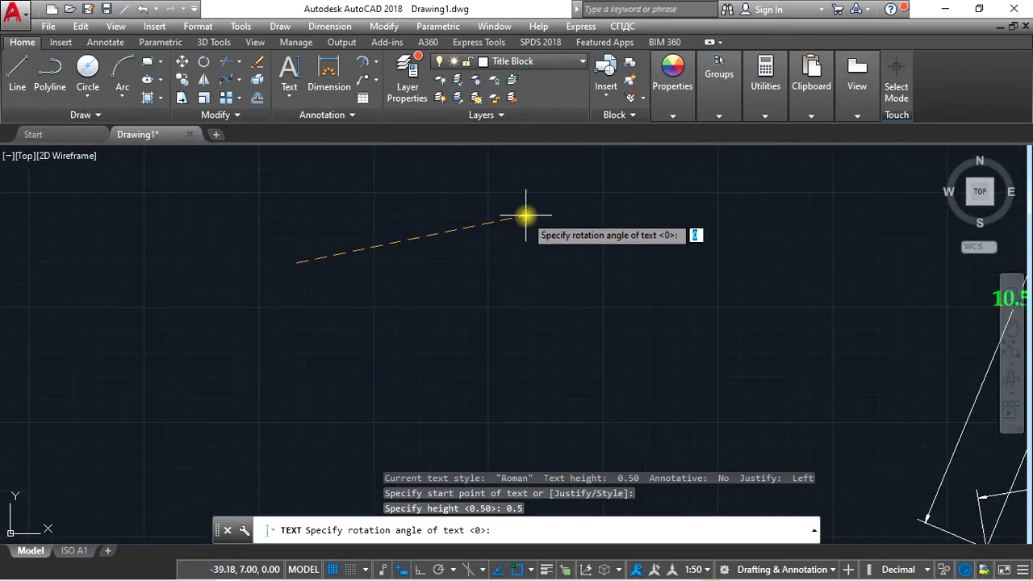
{"action": "type", "text": "15"}
{"action": "key", "text": "Return"}
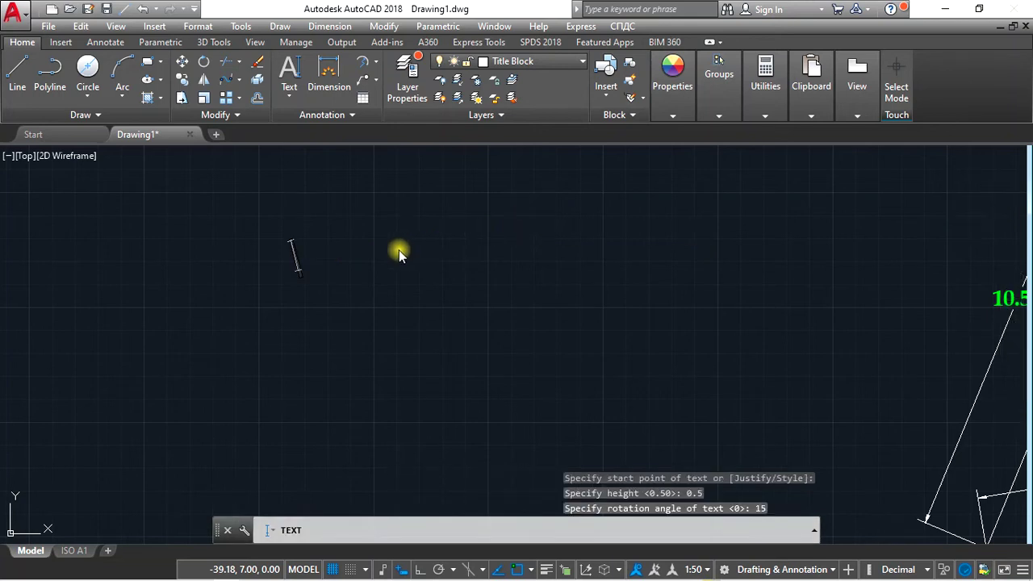
Write stepped text lines 'Ethio LiQ', 'Amharic' and 'Tutorials', then end the TEXT command.
{"action": "type", "text": "E"}
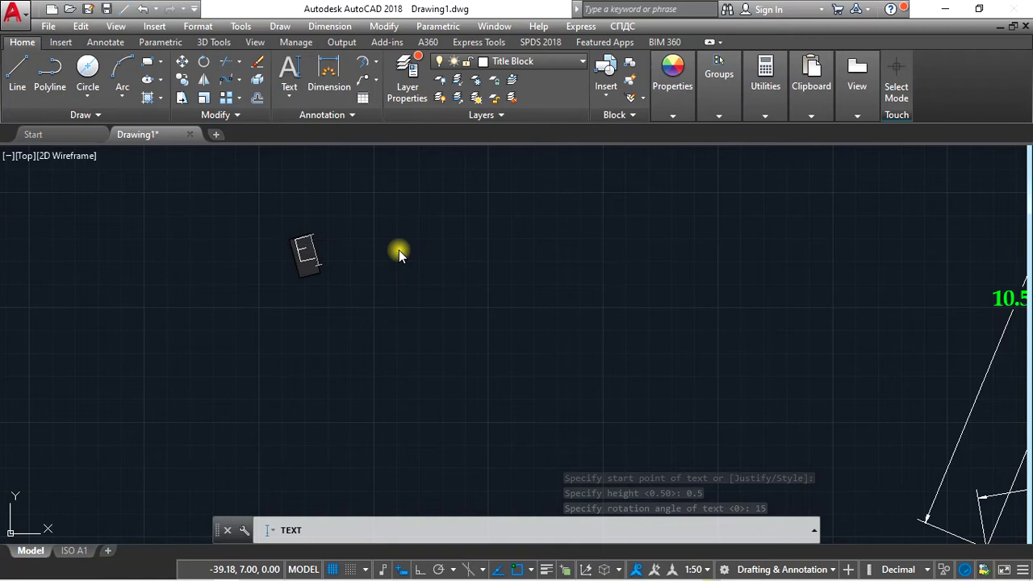
{"action": "type", "text": "thio "}
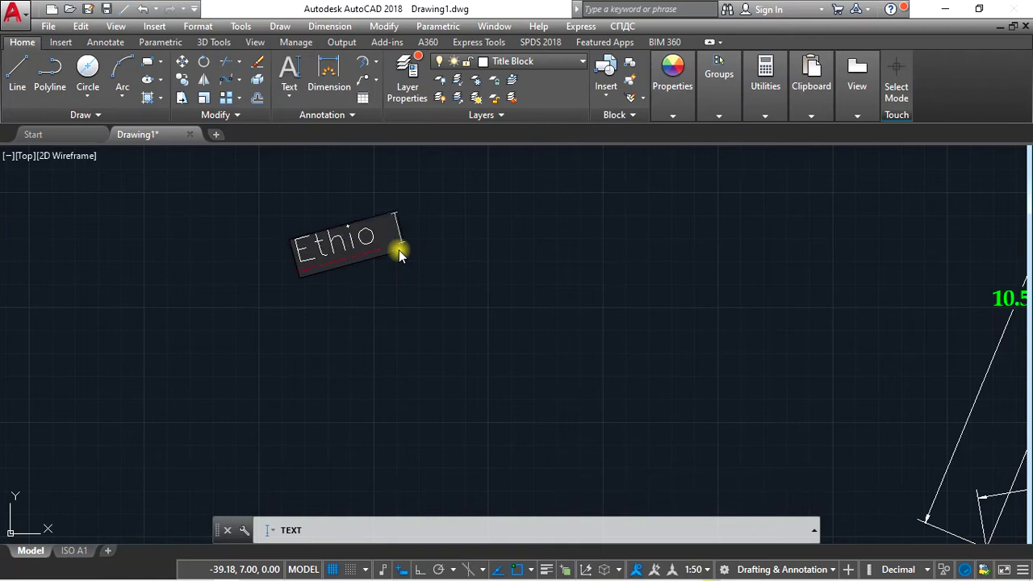
{"action": "type", "text": "LiQ"}
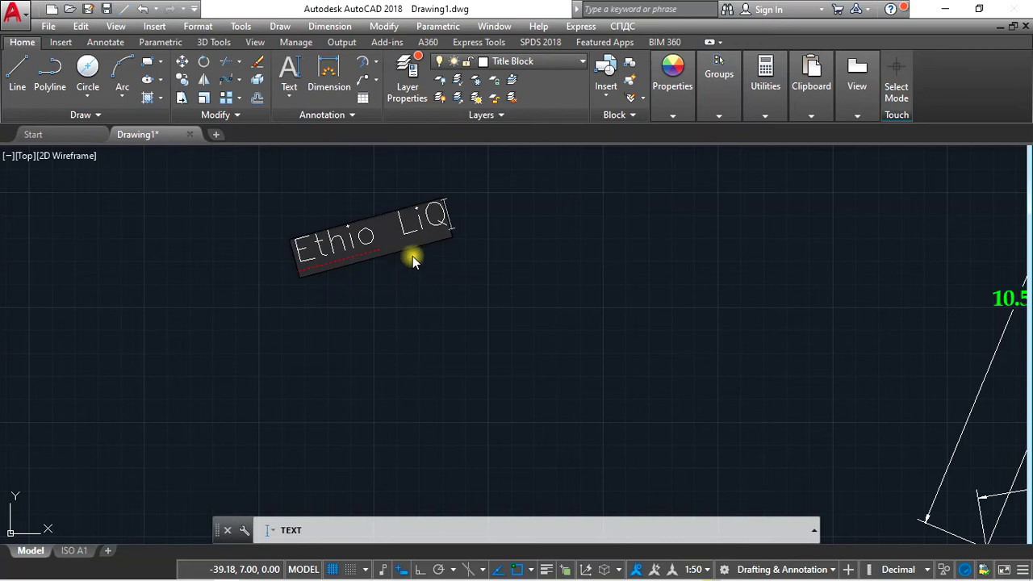
{"action": "key", "text": "Return"}
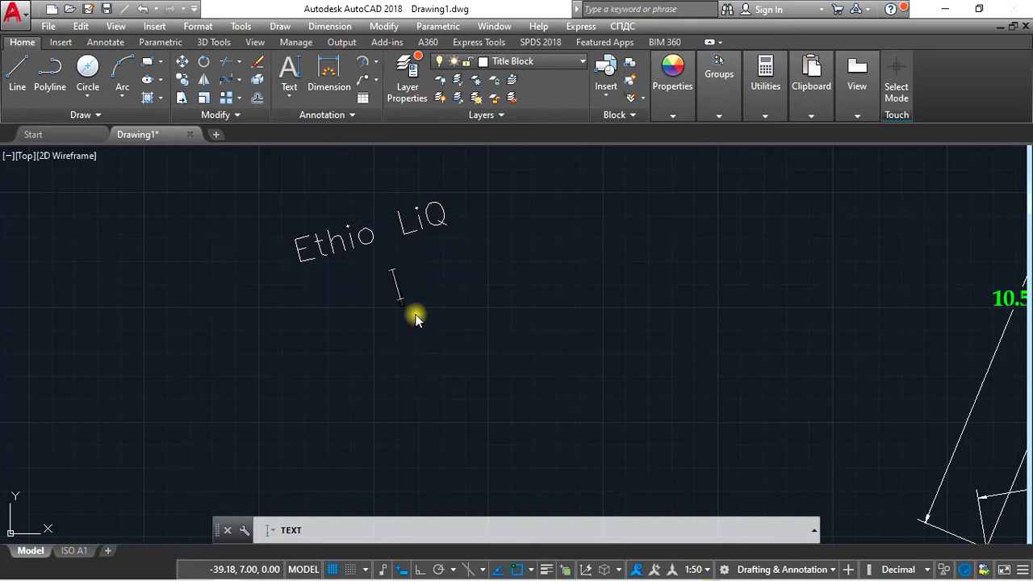
{"action": "type", "text": "A"}
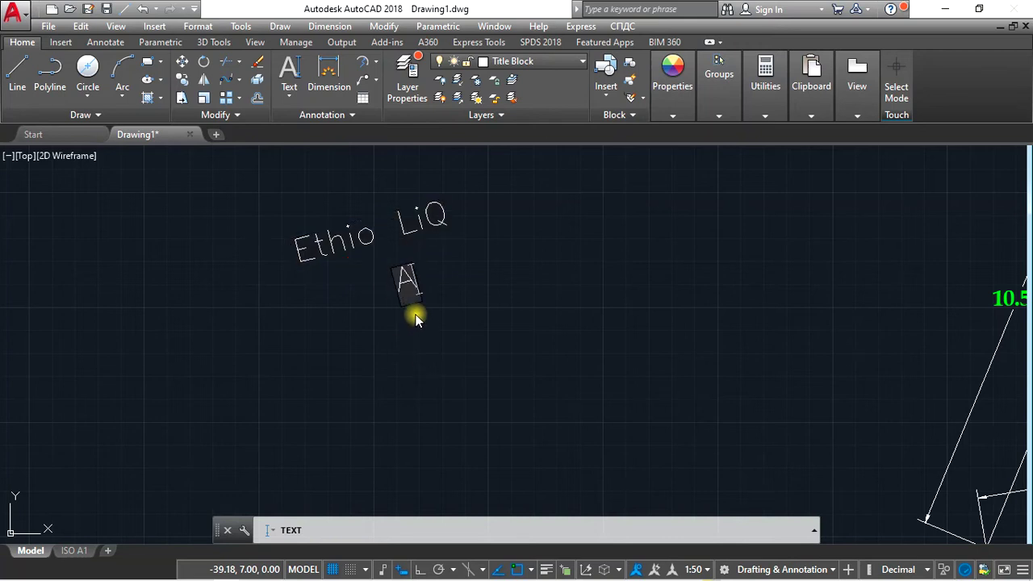
{"action": "type", "text": "mharic"}
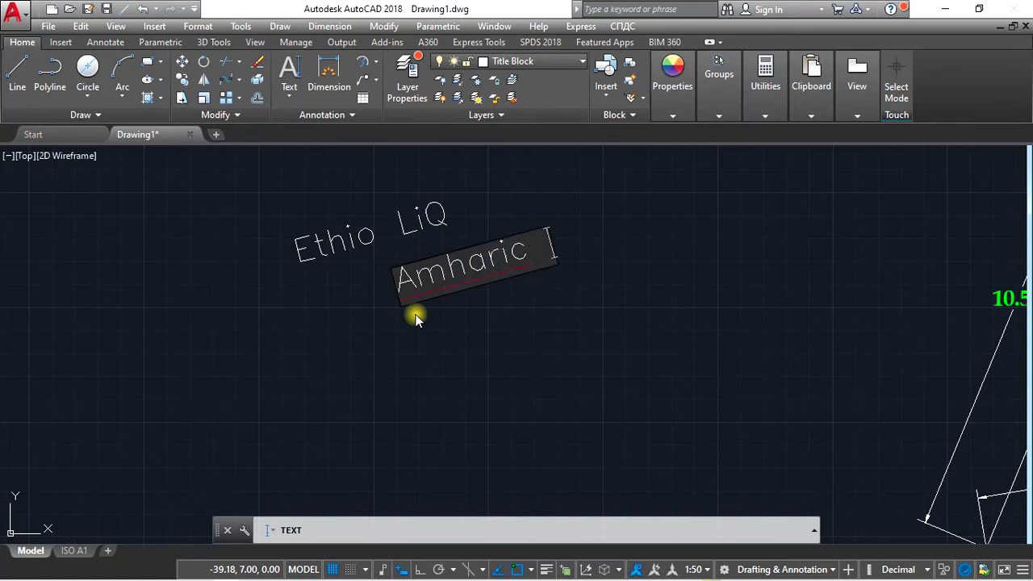
{"action": "left_click", "coordinate": [501, 303]}
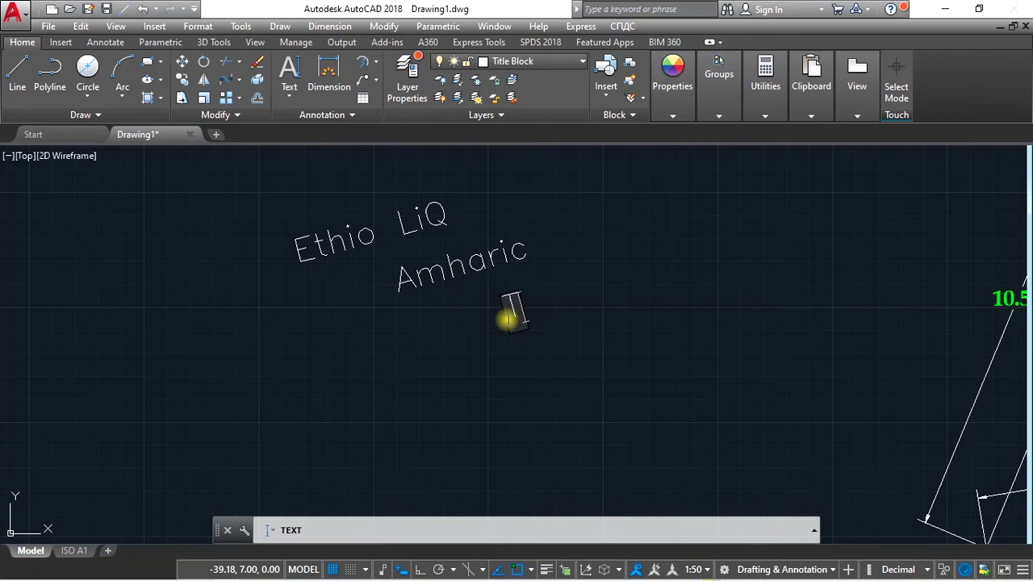
{"action": "type", "text": "Tutorials"}
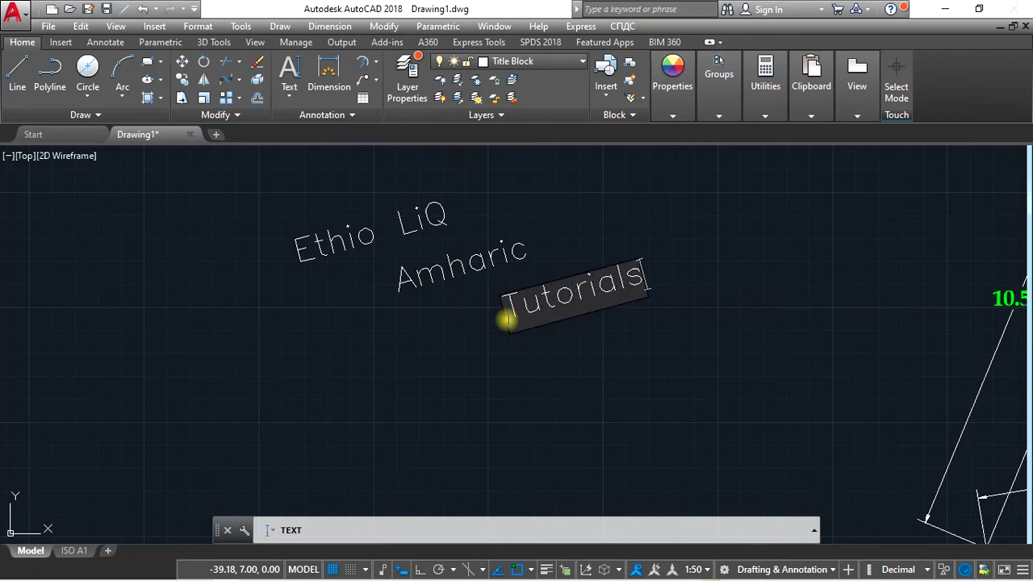
{"action": "left_click", "coordinate": [664, 358]}
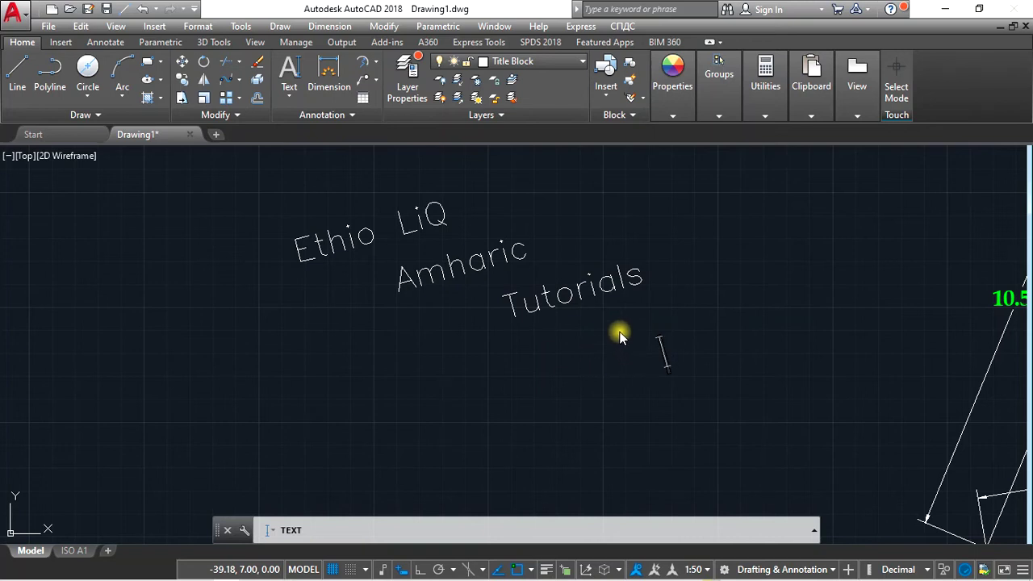
{"action": "key", "text": "Return"}
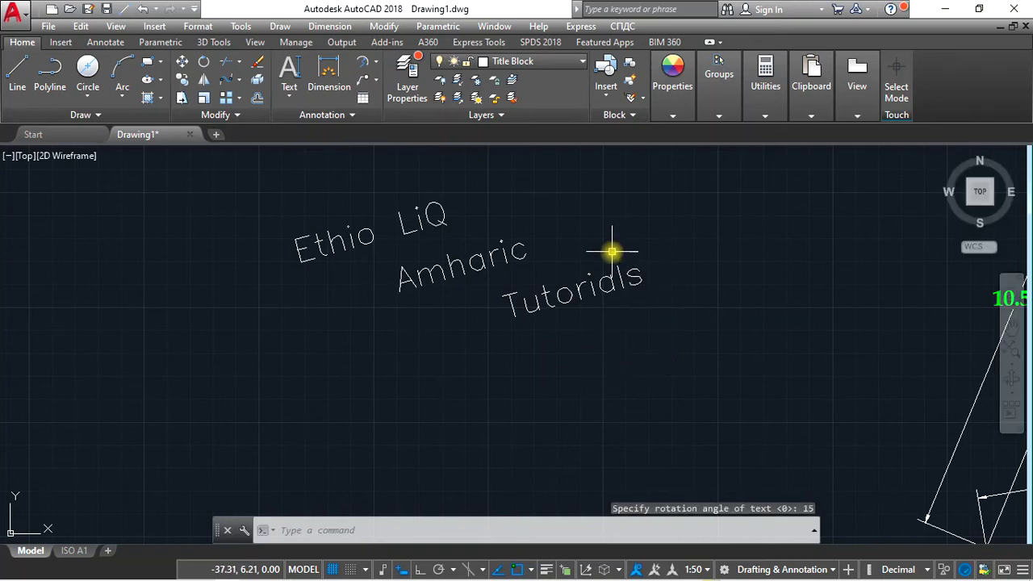
Open the Amharic text line for in-place editing.
{"action": "left_click", "coordinate": [444, 276]}
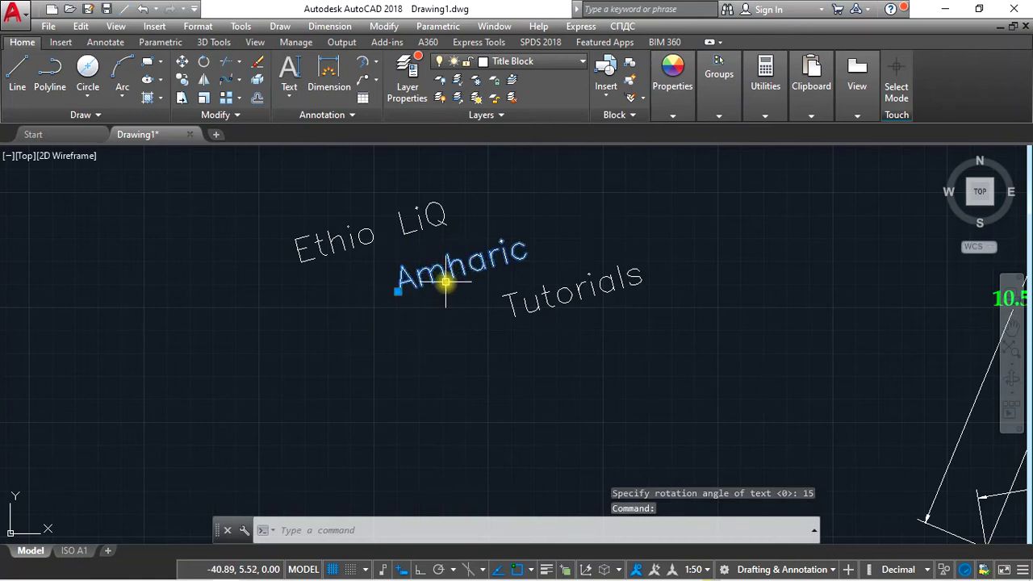
{"action": "right_click", "coordinate": [445, 276]}
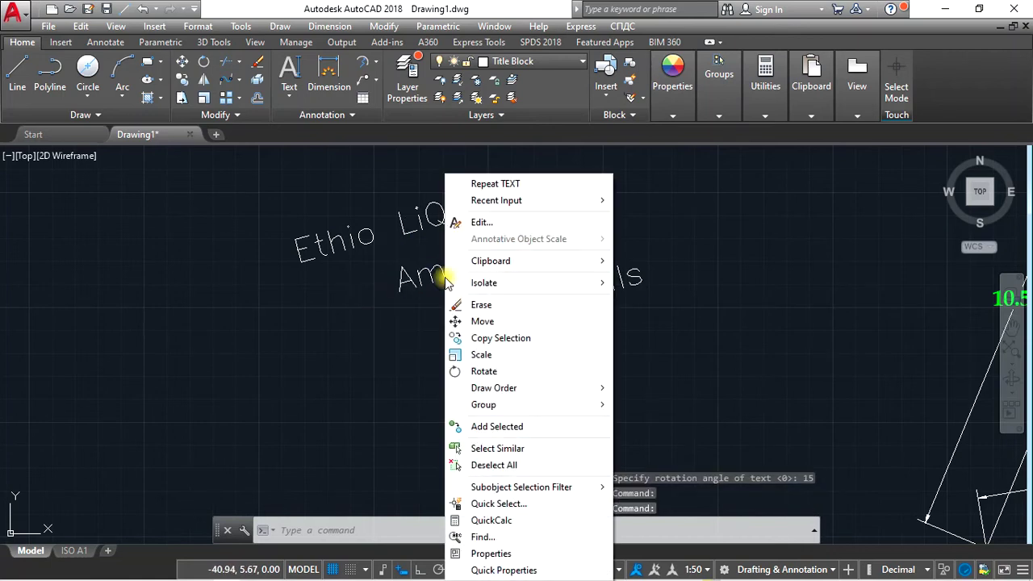
{"action": "left_click", "coordinate": [402, 289]}
{"action": "left_click", "coordinate": [401, 288]}
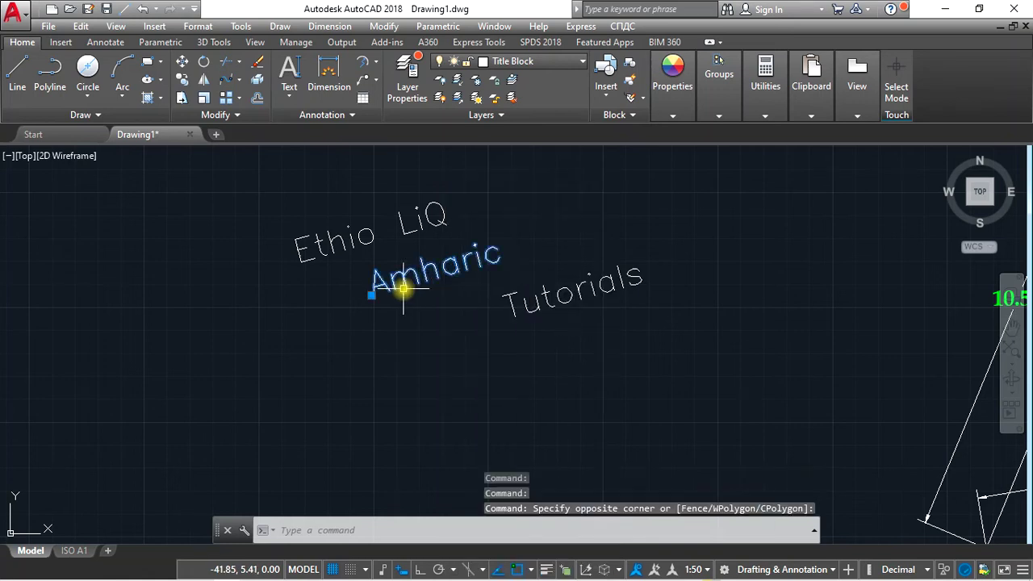
{"action": "left_click", "coordinate": [402, 289]}
{"action": "left_click", "coordinate": [383, 280]}
{"action": "double_click", "coordinate": [383, 280]}
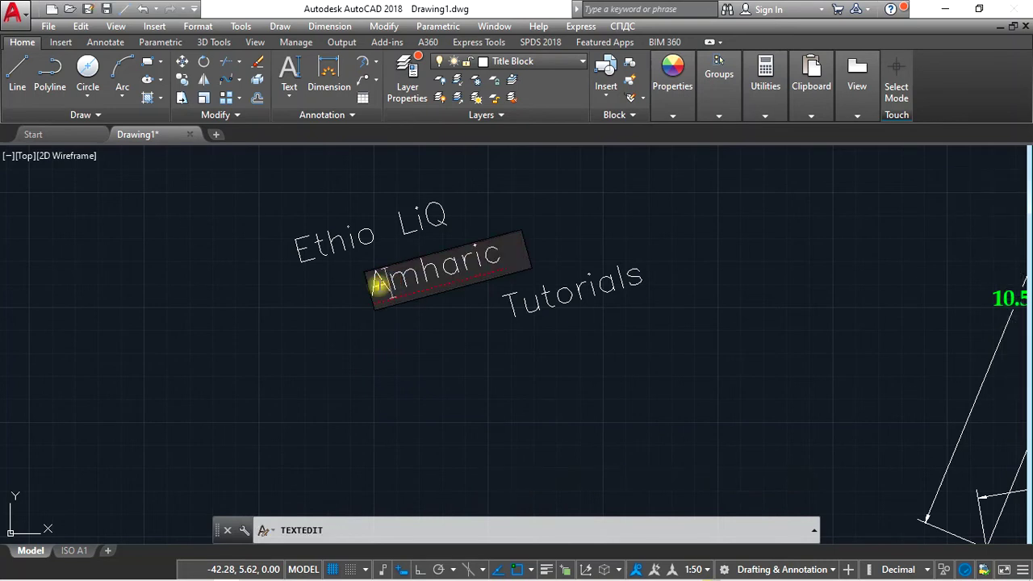
Change Amharic to uppercase 'AMHARIC' and close the text editor.
{"action": "left_click_drag", "start_coordinate": [380, 283], "coordinate": [502, 256]}
{"action": "scroll", "coordinate": [500, 263], "scroll_direction": "up", "scroll_amount": 2}
{"action": "right_click", "coordinate": [468, 265]}
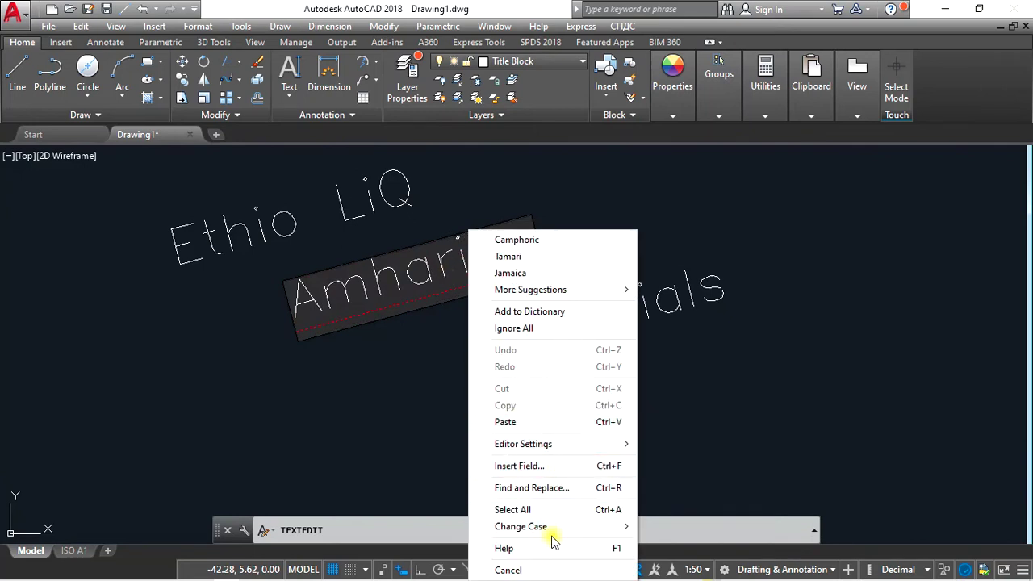
{"action": "mouse_move", "coordinate": [557, 526]}
{"action": "mouse_move", "coordinate": [520, 526]}
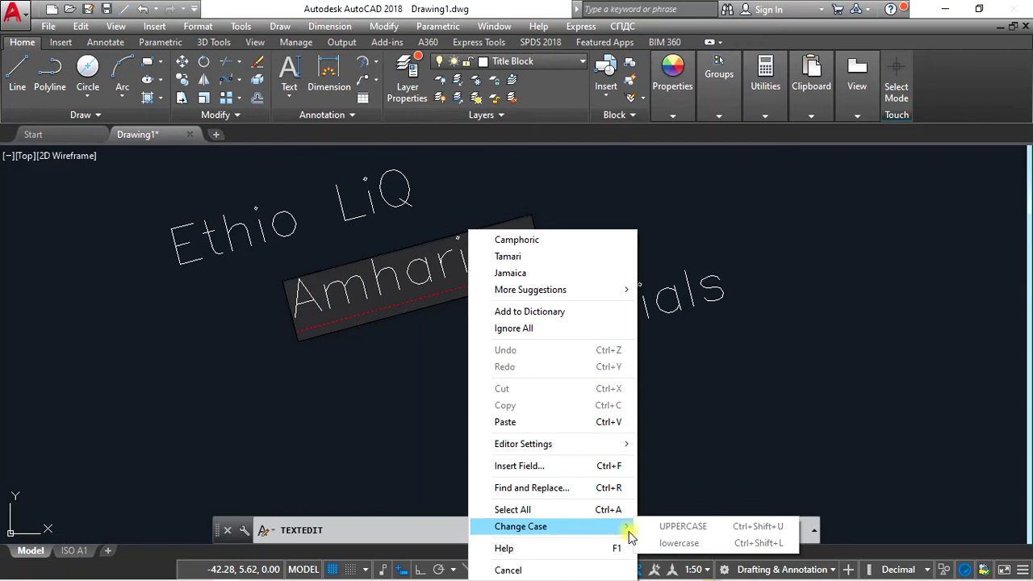
{"action": "left_click", "coordinate": [428, 301]}
{"action": "left_click", "coordinate": [300, 298]}
{"action": "left_click_drag", "start_coordinate": [300, 299], "coordinate": [519, 265]}
{"action": "right_click", "coordinate": [450, 260]}
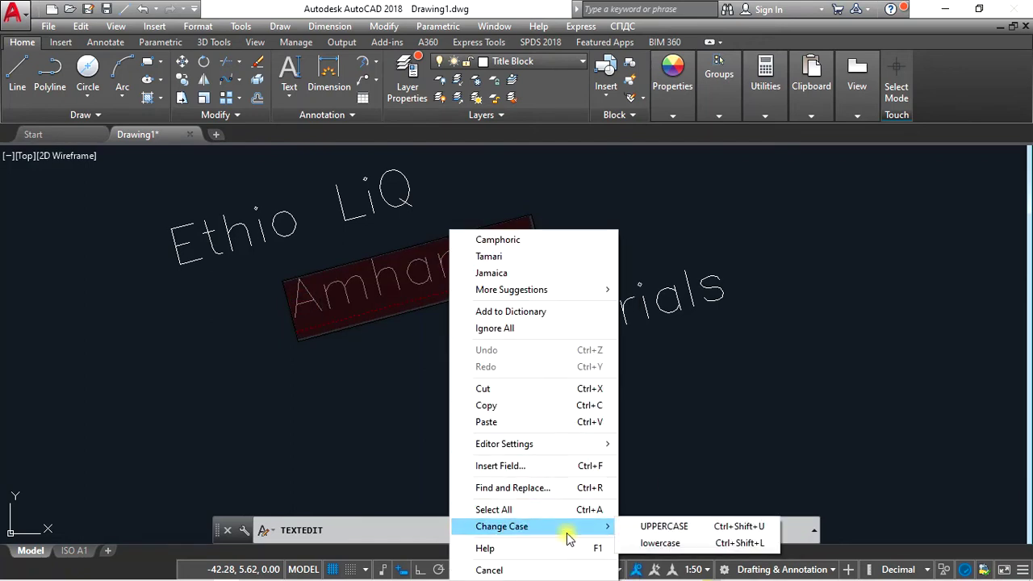
{"action": "left_click", "coordinate": [654, 527]}
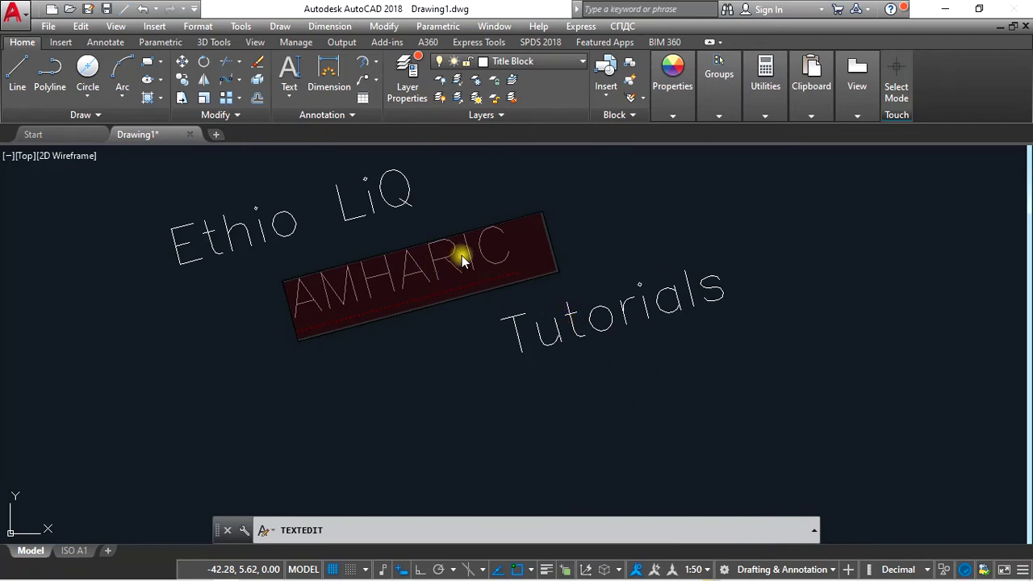
{"action": "left_click", "coordinate": [386, 332]}
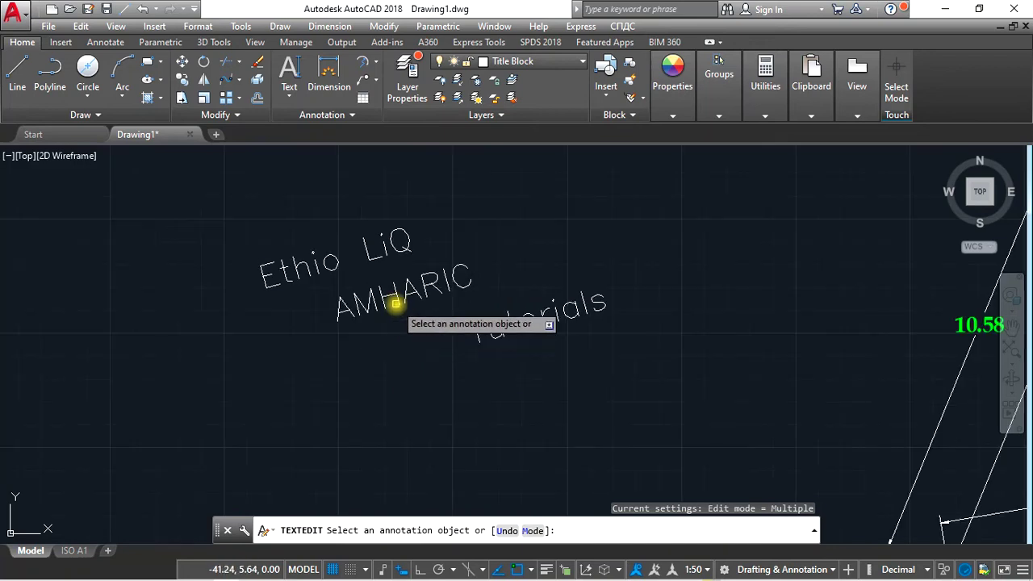
{"action": "key", "text": "Escape"}
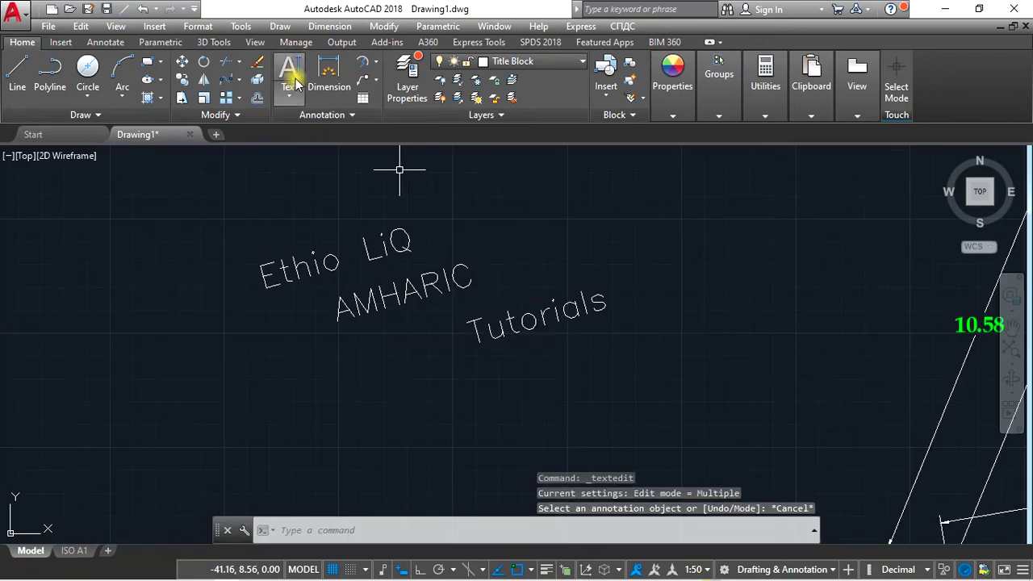
Draw a multiline text box above the existing text and type 'Ethio LiQ'.
{"action": "left_click", "coordinate": [289, 96]}
{"action": "left_click", "coordinate": [278, 121]}
{"action": "scroll", "coordinate": [579, 303], "scroll_direction": "down", "scroll_amount": 4}
{"action": "scroll", "coordinate": [493, 162], "scroll_direction": "up", "scroll_amount": 3}
{"action": "scroll", "coordinate": [410, 224], "scroll_direction": "up", "scroll_amount": 2}
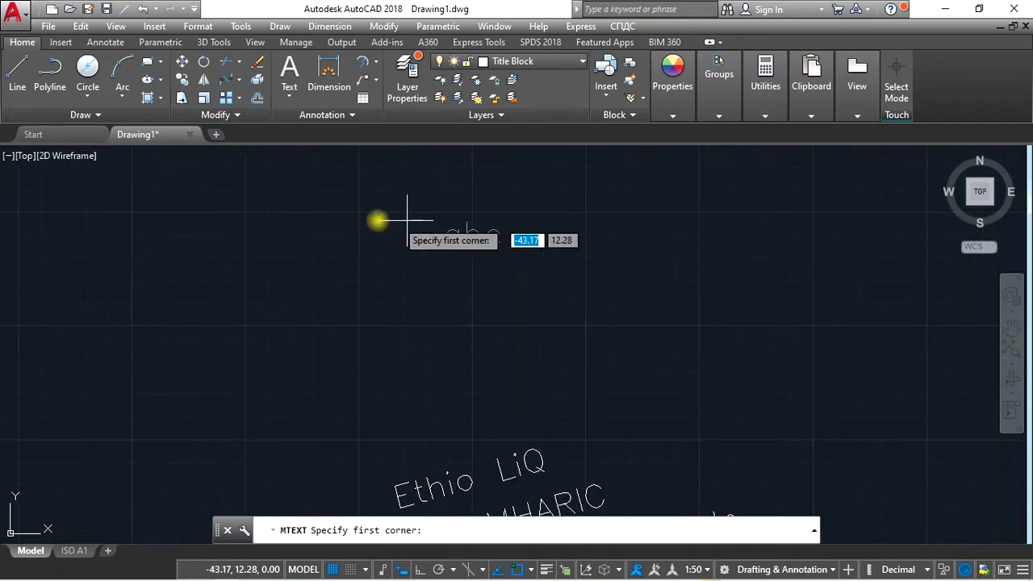
{"action": "left_click", "coordinate": [359, 192]}
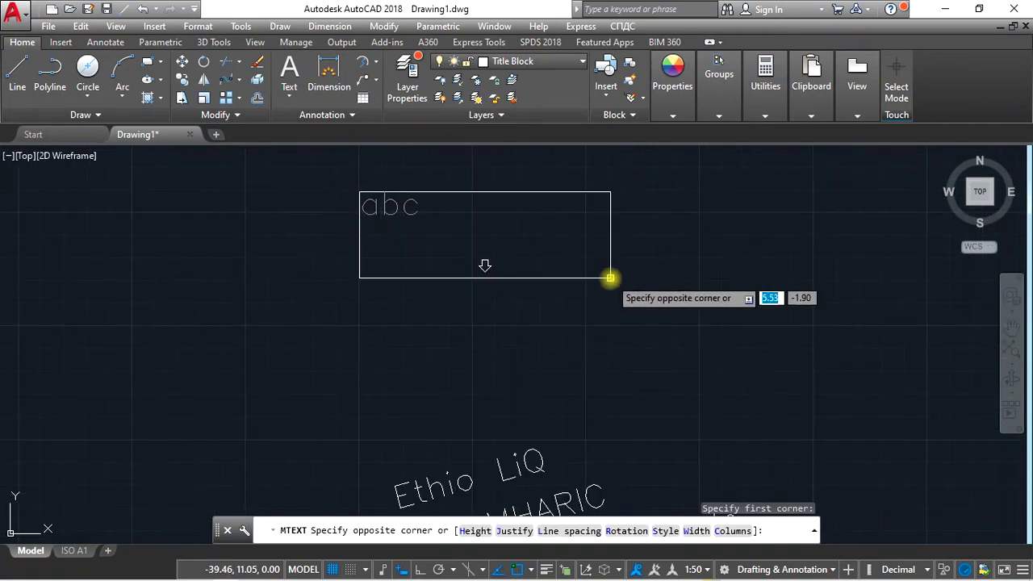
{"action": "left_click", "coordinate": [661, 292]}
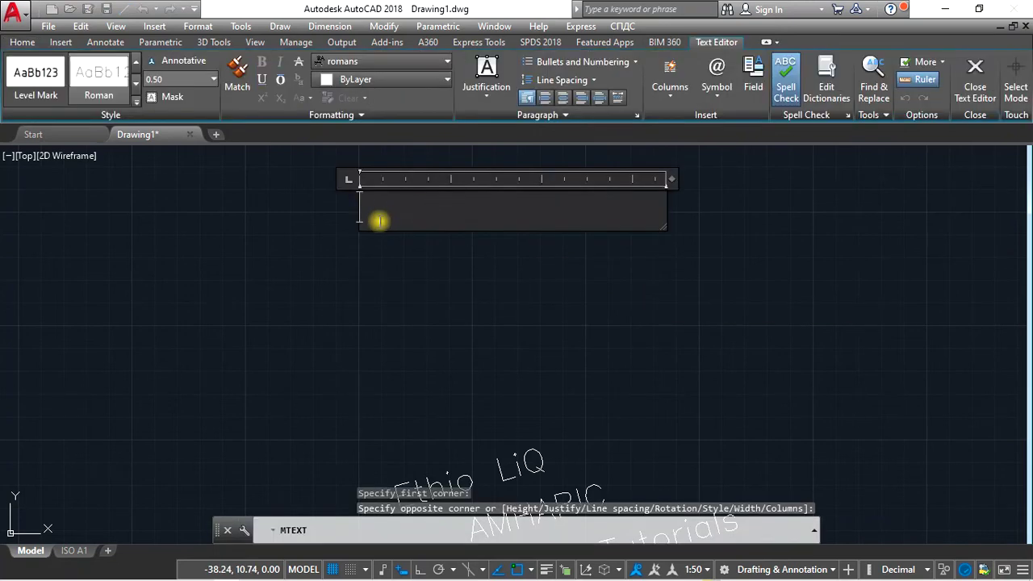
{"action": "type", "text": "Ethio LiQ"}
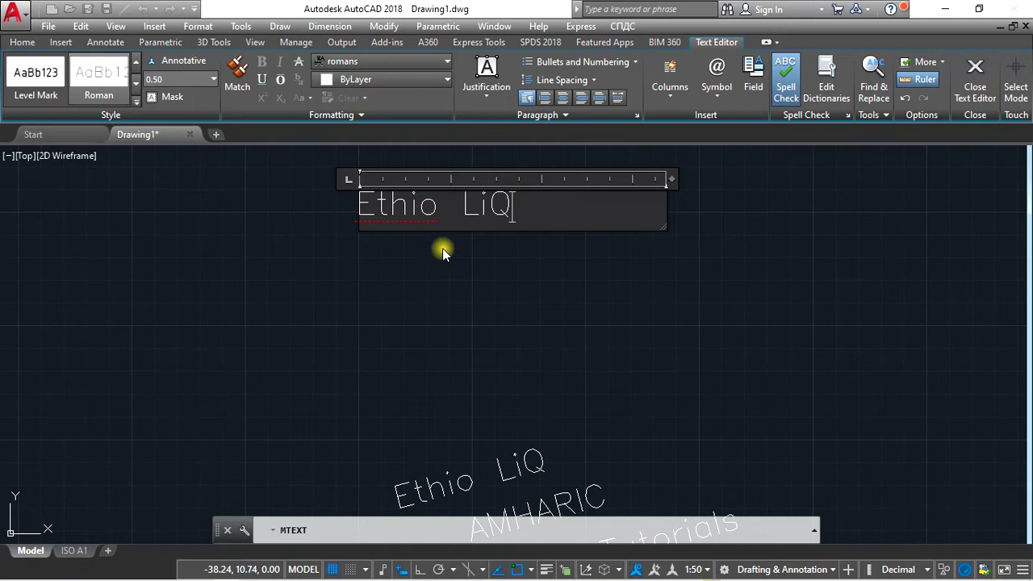
{"action": "scroll", "coordinate": [557, 185], "scroll_direction": "up", "scroll_amount": 2}
Apply the Standard style to the Ethio LiQ text after briefly trying Roman.
{"action": "left_click", "coordinate": [242, 221]}
{"action": "left_click_drag", "start_coordinate": [242, 221], "coordinate": [546, 219]}
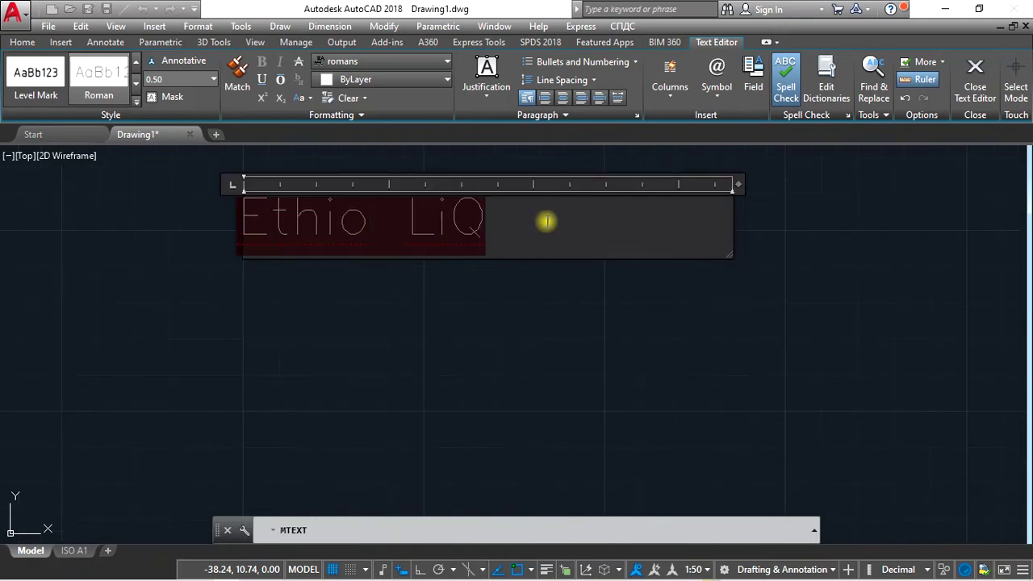
{"action": "left_click", "coordinate": [138, 112]}
{"action": "left_click", "coordinate": [150, 133]}
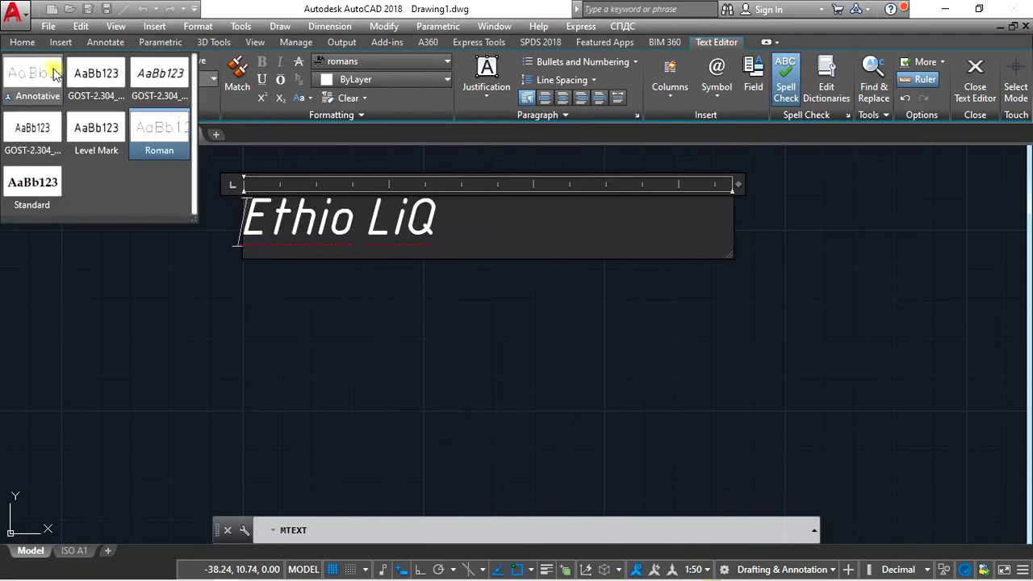
{"action": "left_click", "coordinate": [33, 183]}
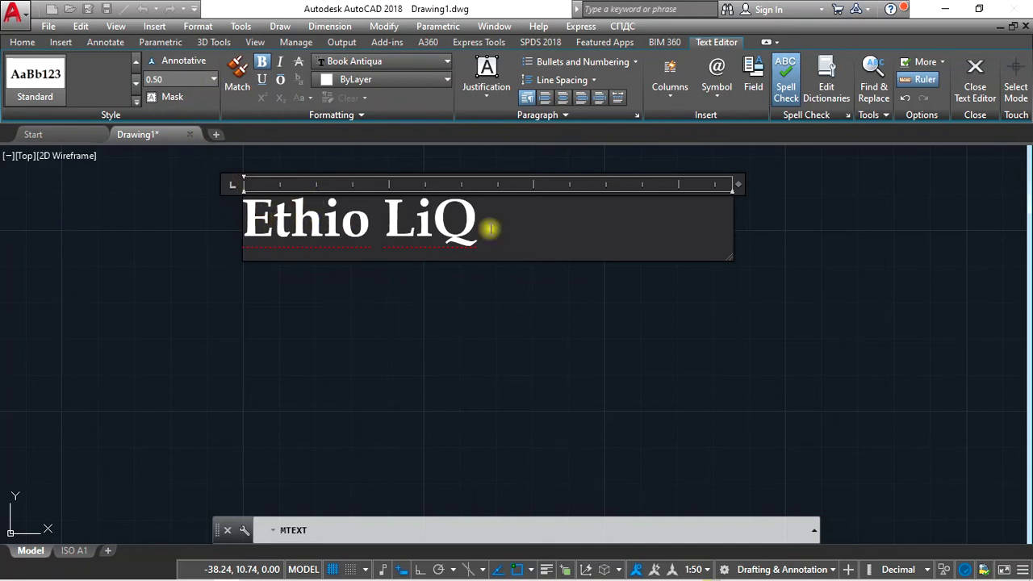
Try a 1.00 height on Ethio LiQ, revert to 0.50, and open Background Mask.
{"action": "left_click_drag", "start_coordinate": [250, 218], "coordinate": [489, 214]}
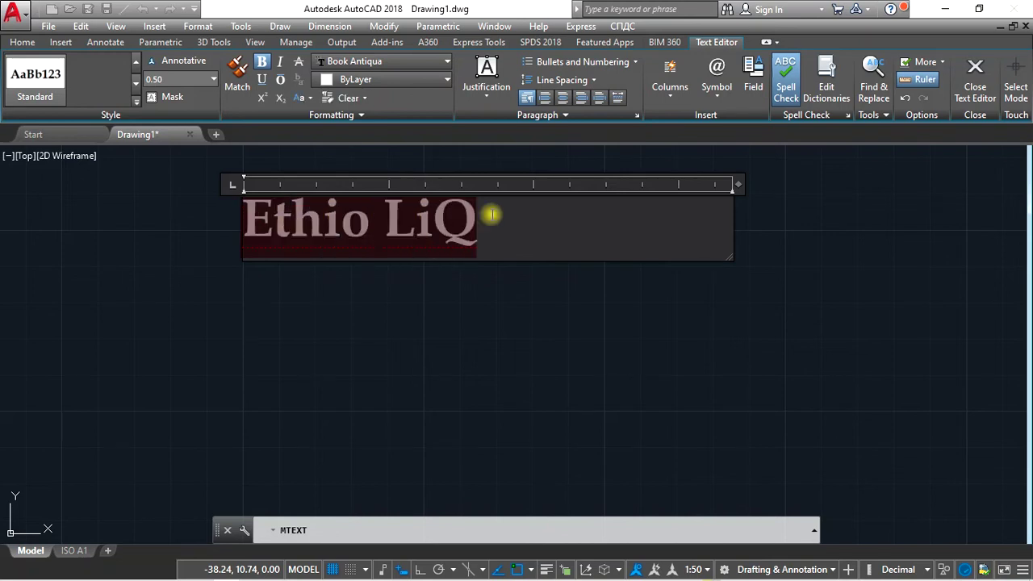
{"action": "left_click", "coordinate": [214, 77]}
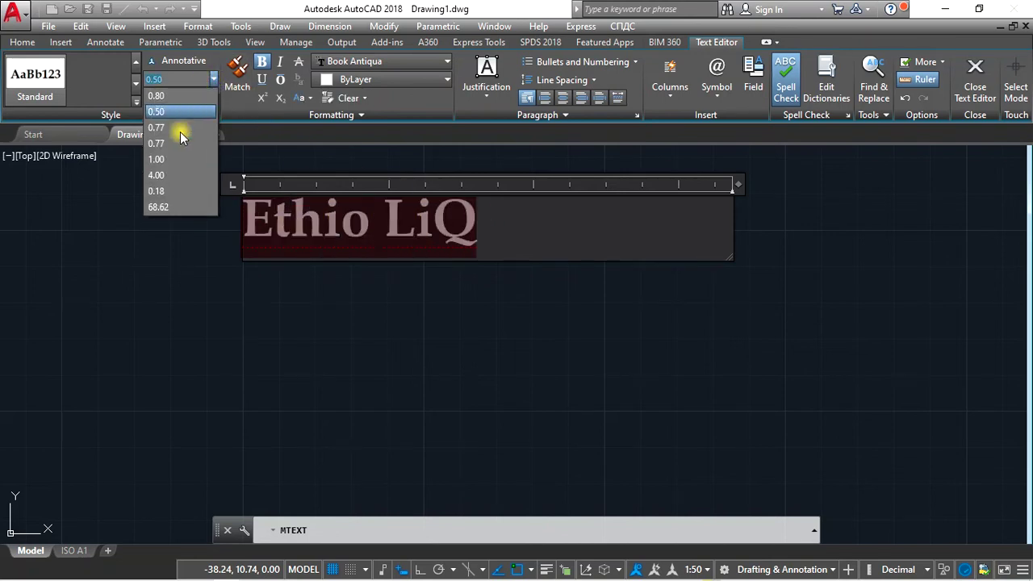
{"action": "left_click", "coordinate": [170, 79]}
{"action": "left_click_drag", "start_coordinate": [171, 79], "coordinate": [142, 83]}
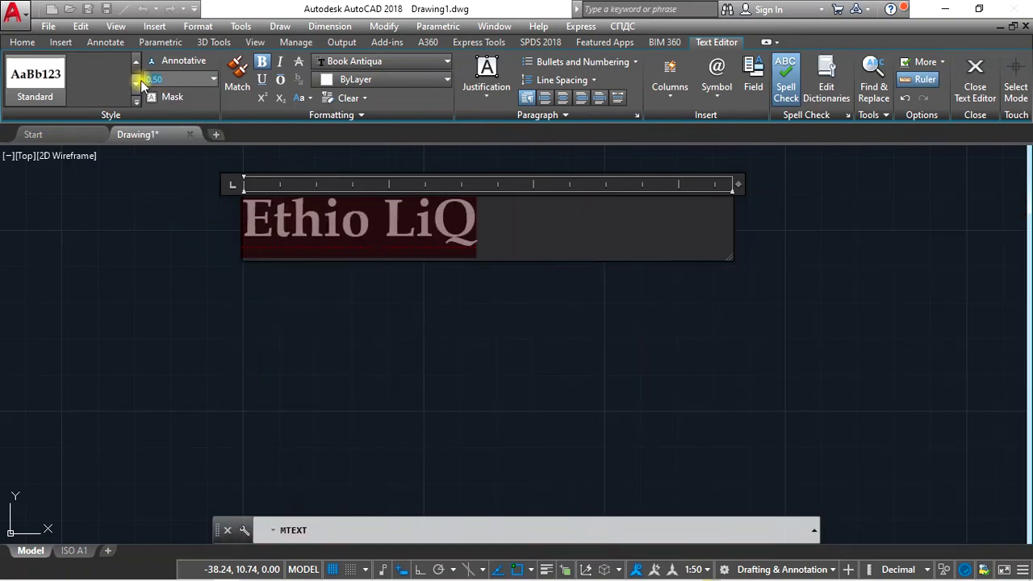
{"action": "type", "text": "1"}
{"action": "key", "text": "Return"}
{"action": "left_click_drag", "start_coordinate": [144, 81], "coordinate": [168, 80]}
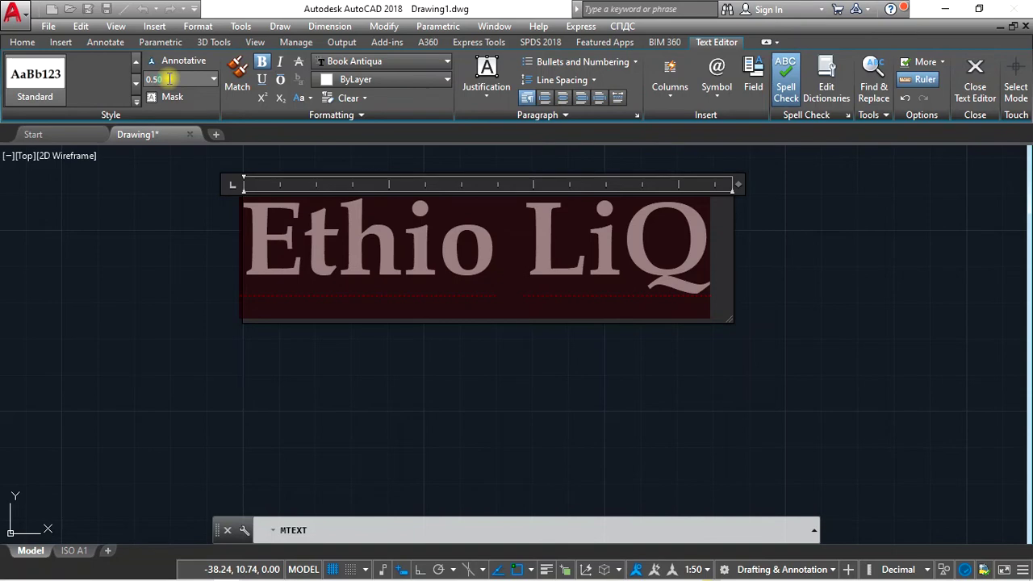
{"action": "key", "text": "Return"}
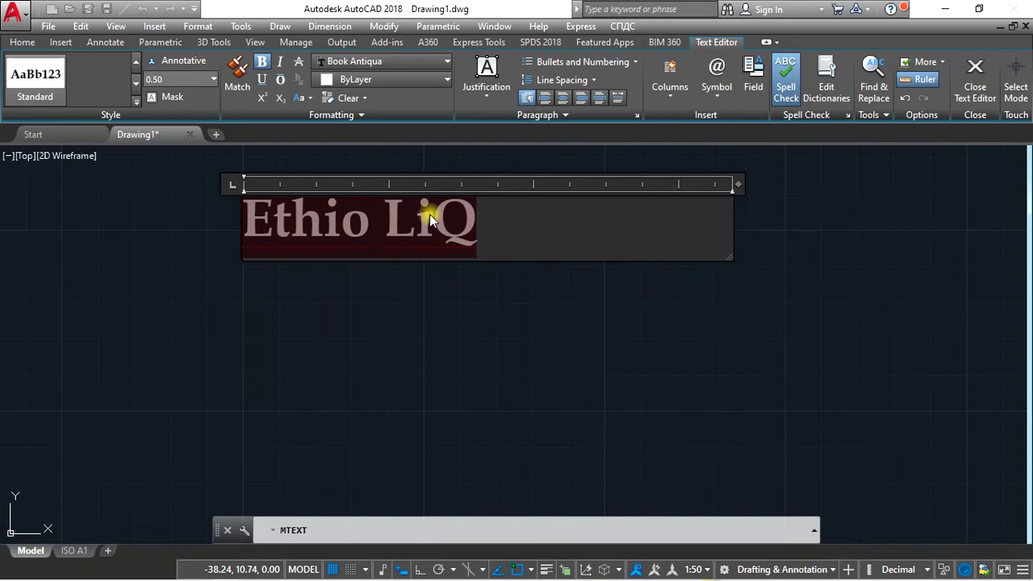
{"action": "left_click", "coordinate": [166, 97]}
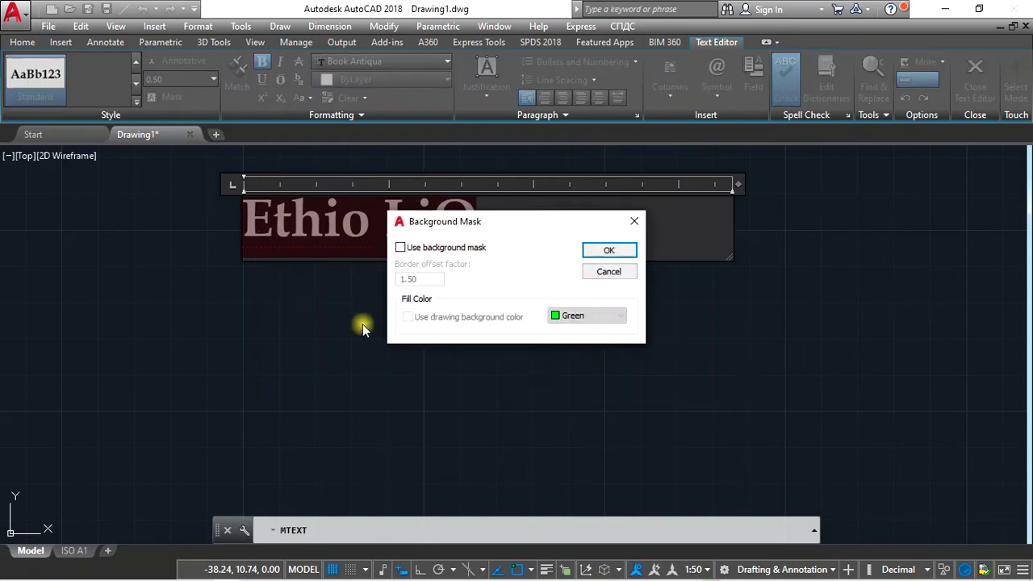
Give the Ethio LiQ text a cyan background mask.
{"action": "left_click", "coordinate": [402, 249]}
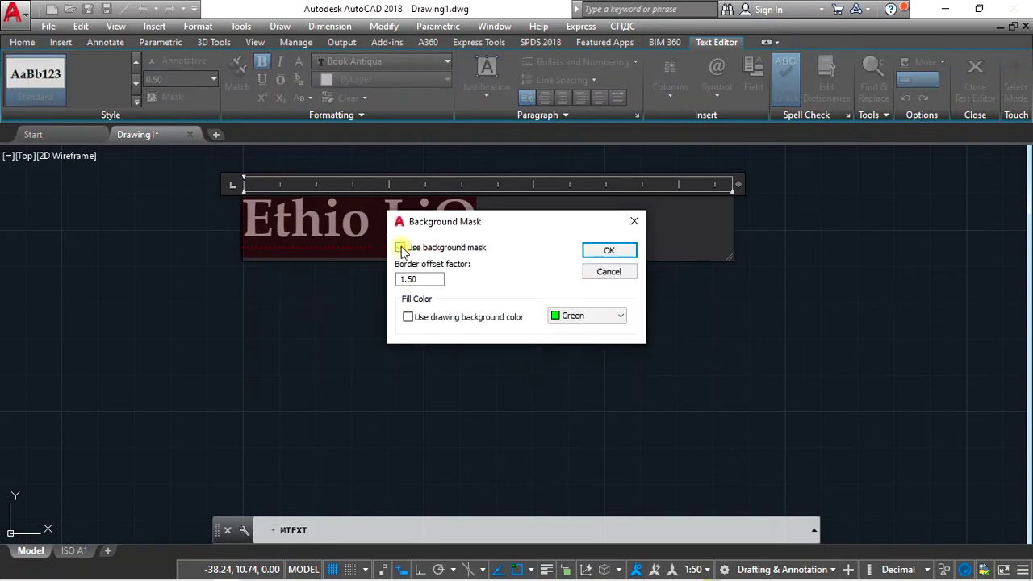
{"action": "left_click", "coordinate": [599, 314]}
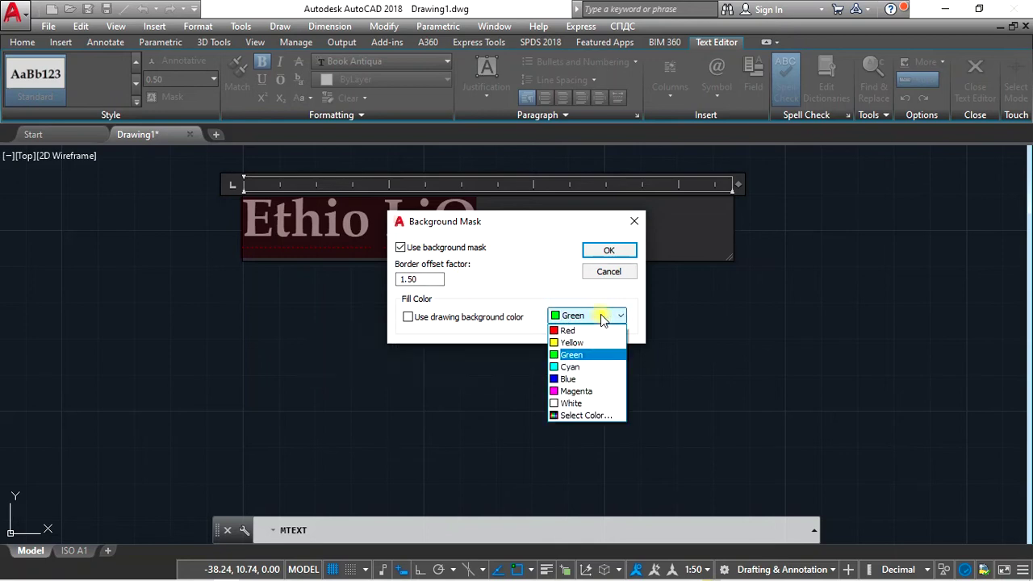
{"action": "left_click", "coordinate": [579, 368]}
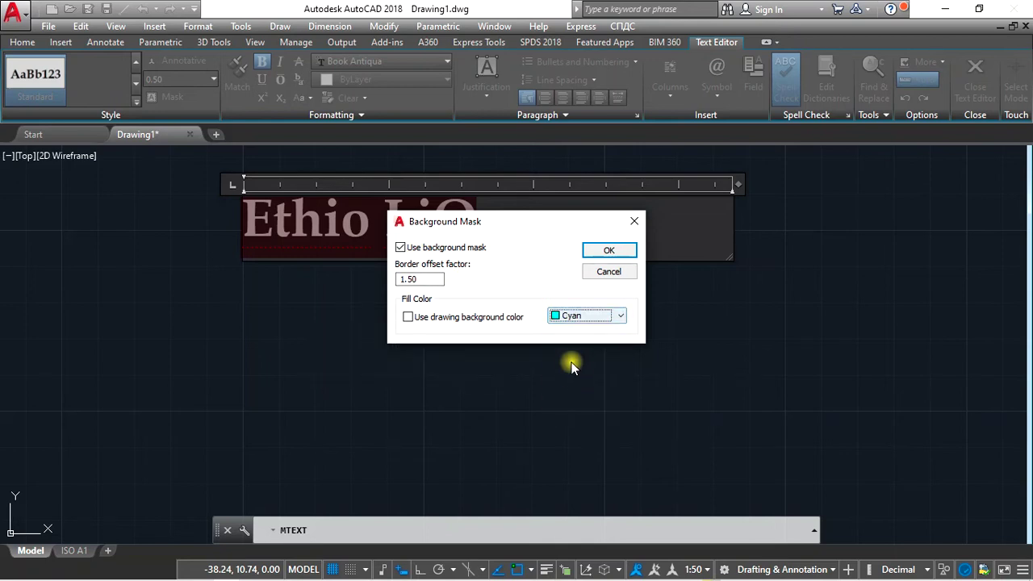
{"action": "left_click", "coordinate": [617, 252]}
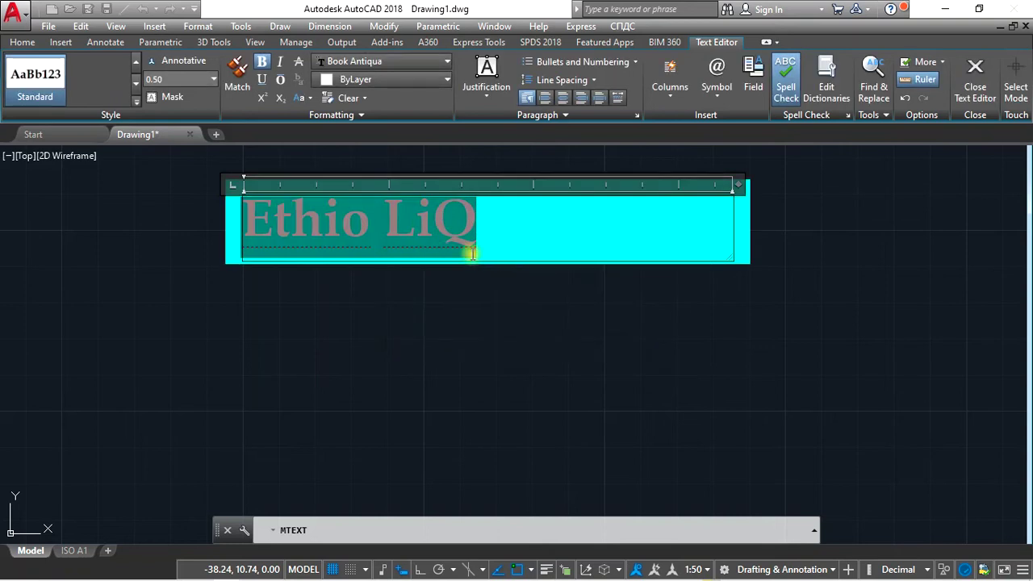
{"action": "left_click", "coordinate": [558, 238]}
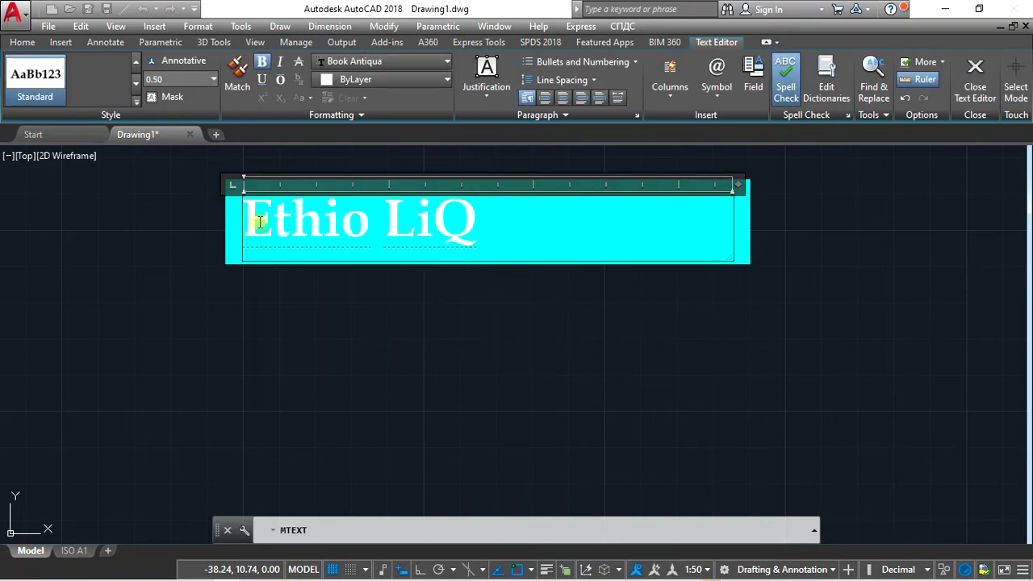
Remove the background mask and the bold from Ethio LiQ.
{"action": "left_click_drag", "start_coordinate": [253, 219], "coordinate": [501, 222]}
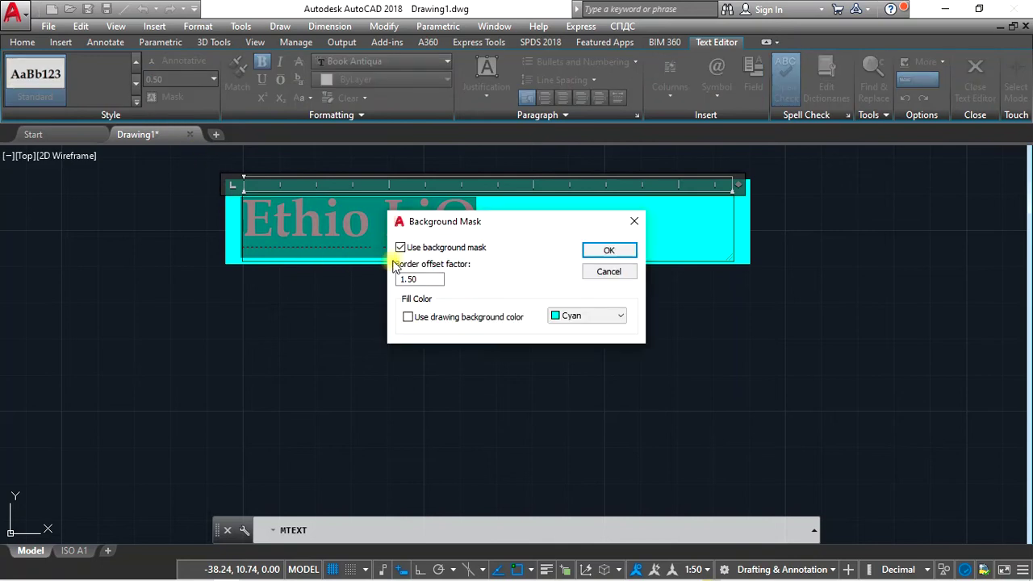
{"action": "left_click", "coordinate": [400, 248]}
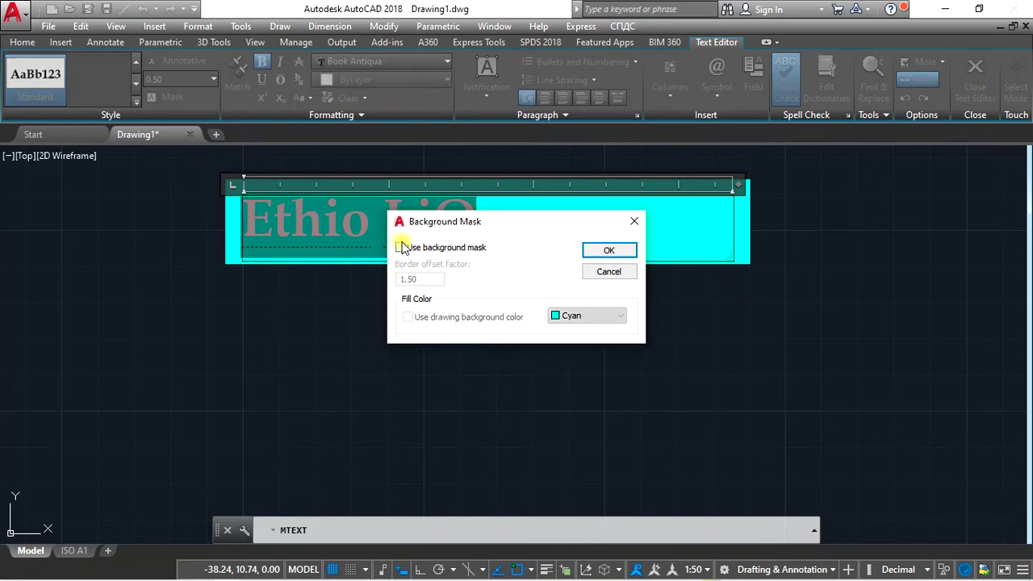
{"action": "left_click", "coordinate": [600, 253]}
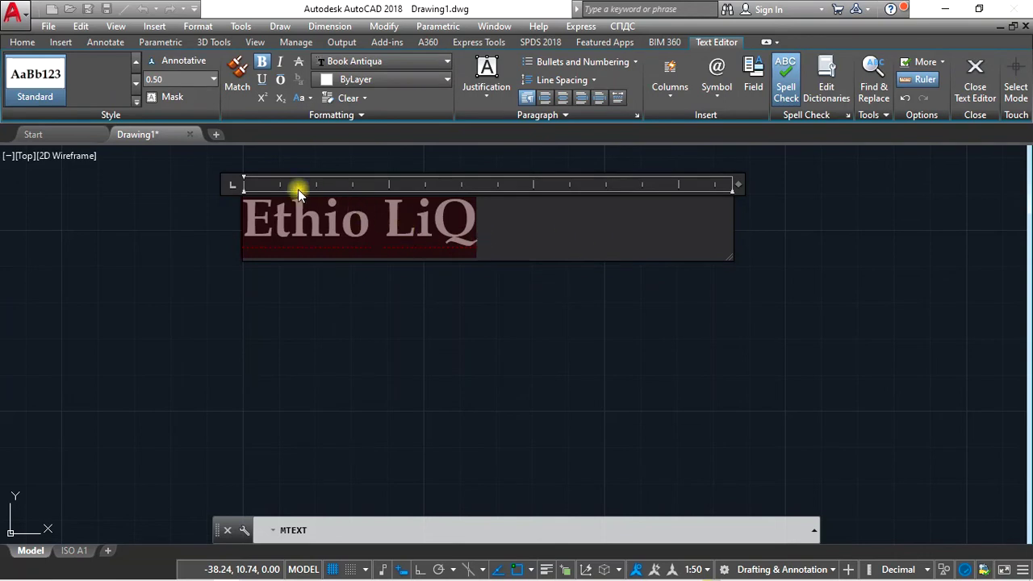
{"action": "left_click", "coordinate": [263, 64]}
Make Ethio LiQ bold again, with underline and overline, and close the editor.
{"action": "left_click", "coordinate": [263, 64]}
{"action": "left_click", "coordinate": [262, 80]}
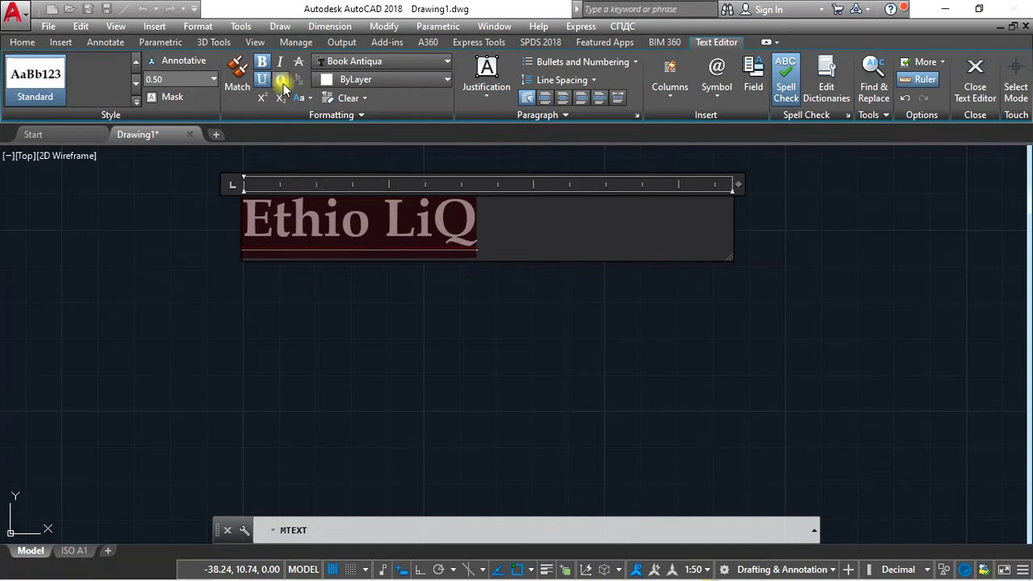
{"action": "left_click", "coordinate": [283, 84]}
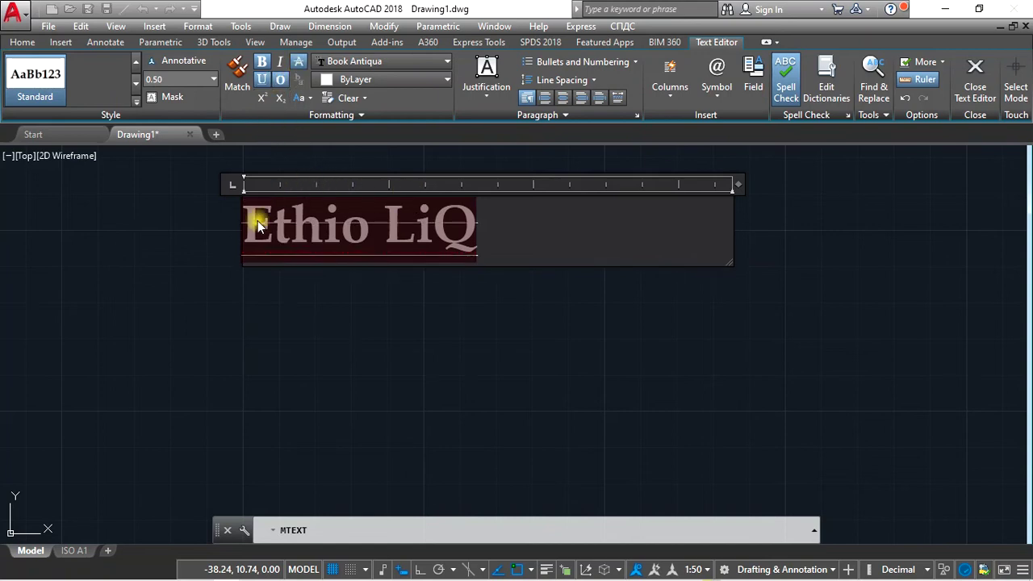
{"action": "left_click", "coordinate": [508, 307]}
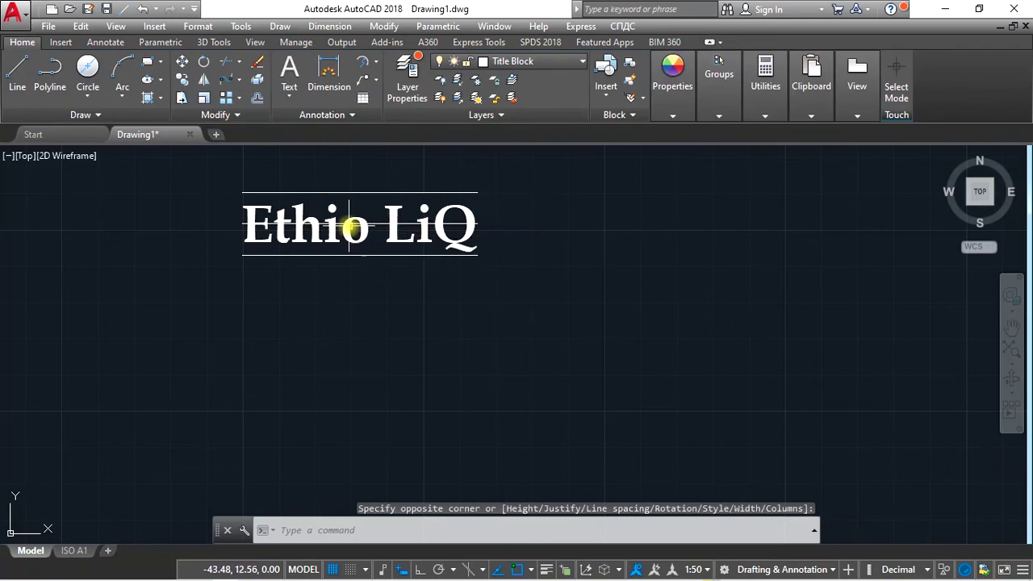
{"action": "left_click", "coordinate": [321, 226]}
{"action": "double_click", "coordinate": [321, 227]}
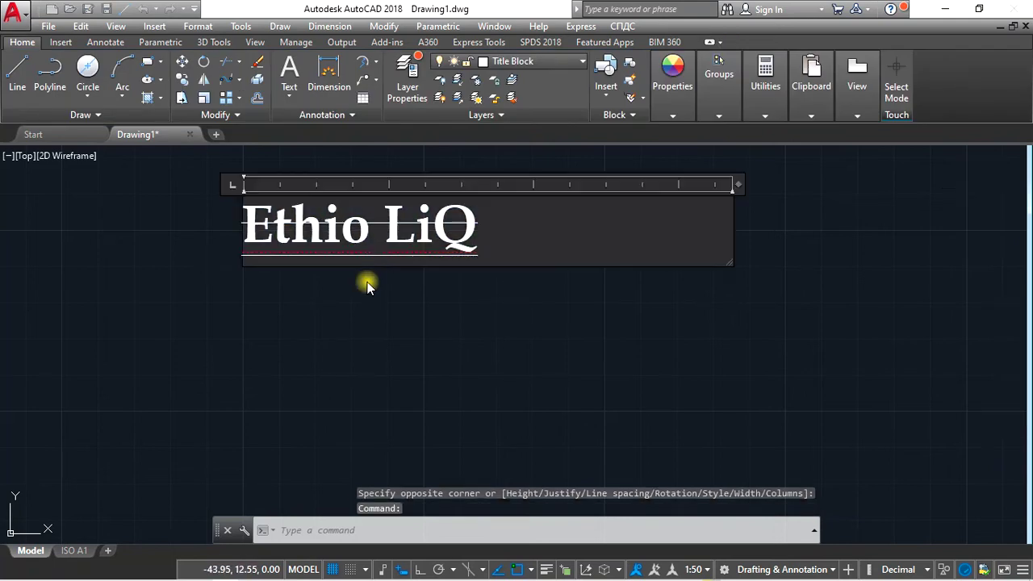
{"action": "left_click", "coordinate": [493, 318]}
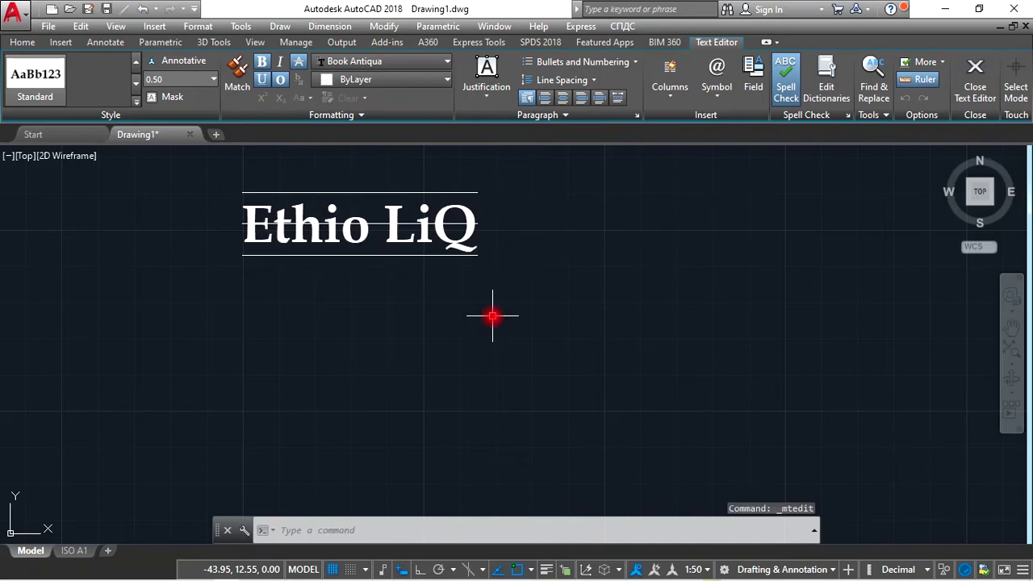
Reopen Ethio LiQ, try italic and revert to upright, then select the final Q.
{"action": "left_click", "coordinate": [311, 233]}
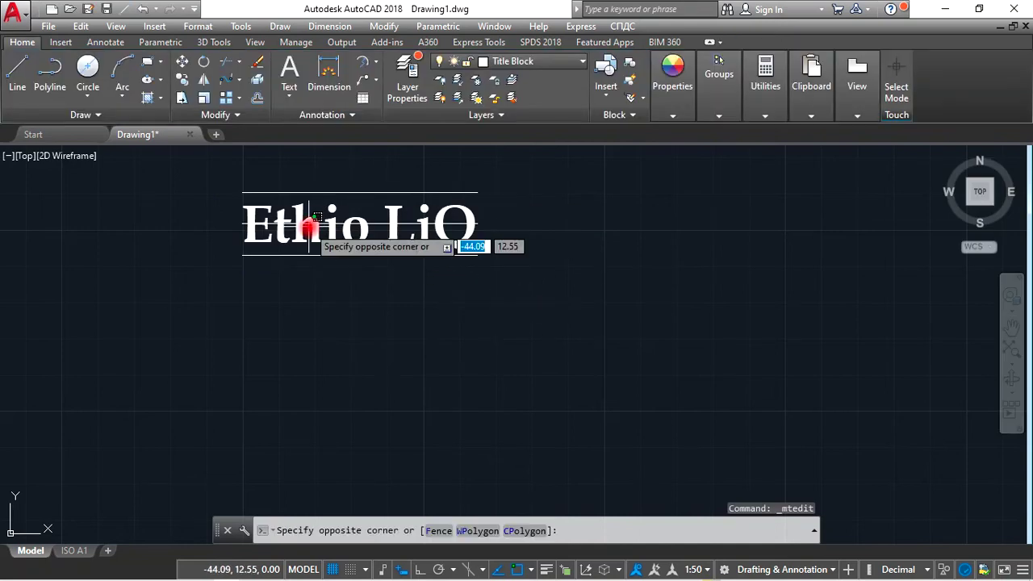
{"action": "left_click", "coordinate": [271, 235]}
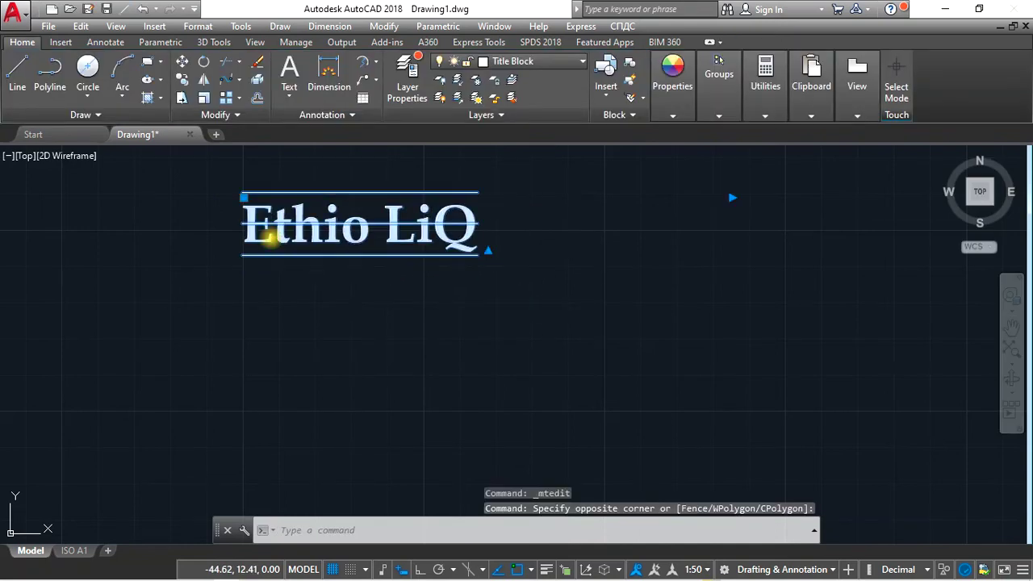
{"action": "double_click", "coordinate": [271, 235]}
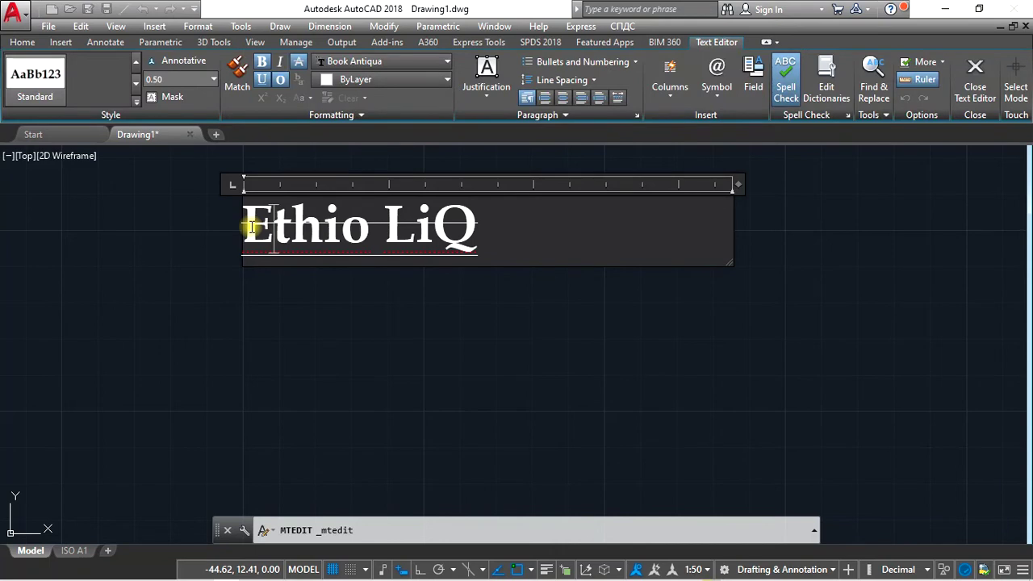
{"action": "left_click_drag", "start_coordinate": [248, 226], "coordinate": [484, 222]}
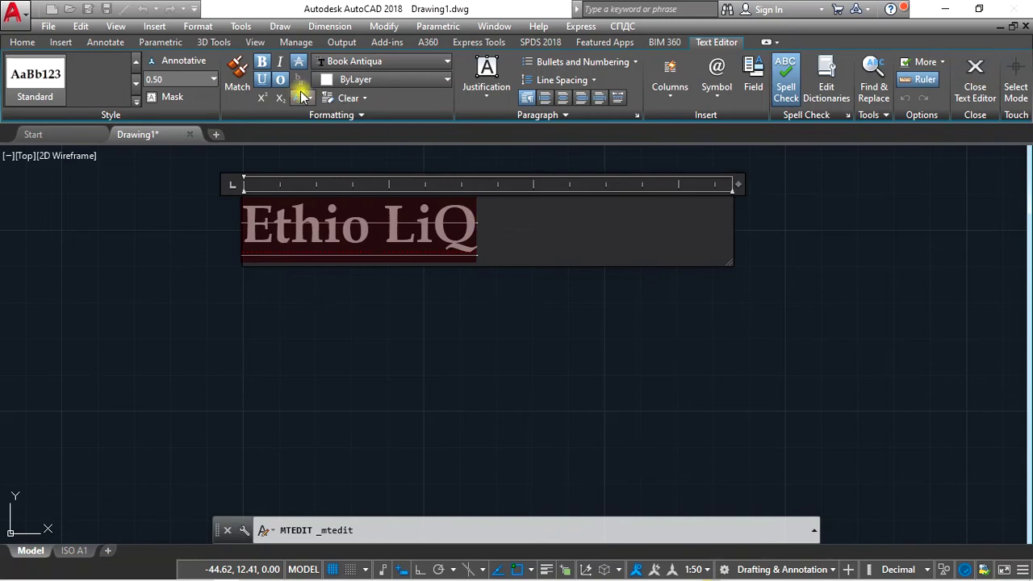
{"action": "left_click", "coordinate": [280, 62]}
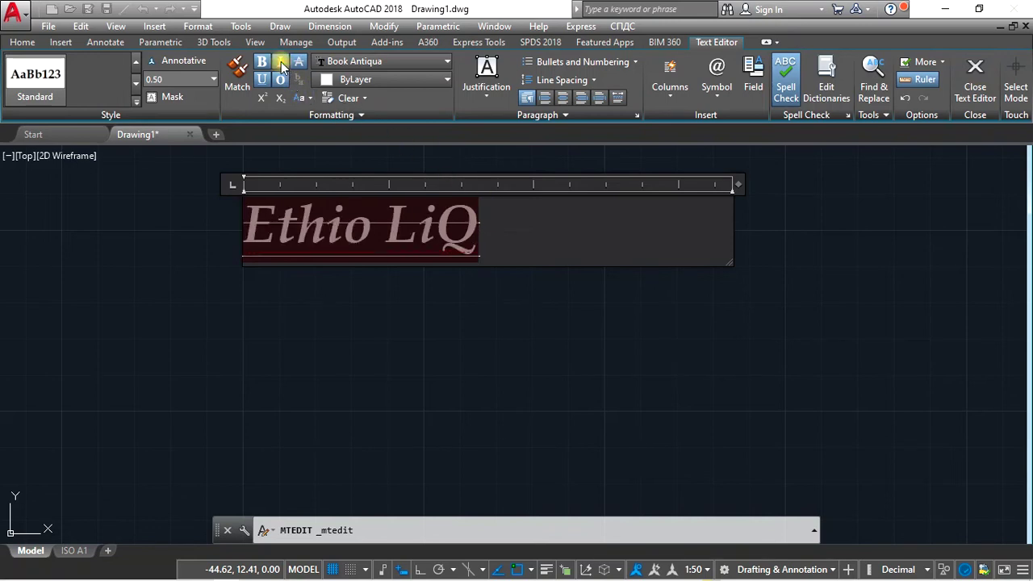
{"action": "left_click", "coordinate": [281, 64]}
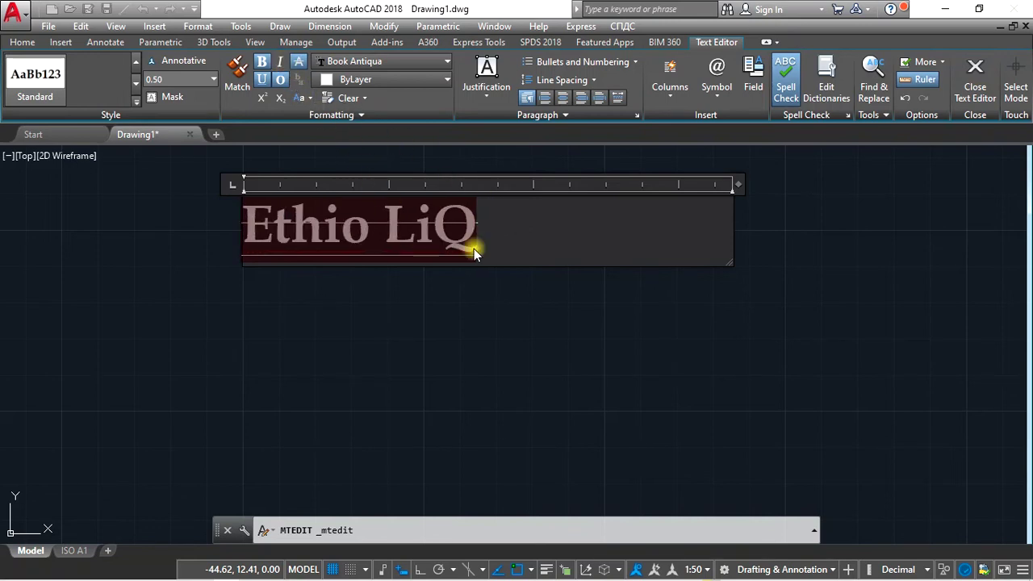
{"action": "left_click", "coordinate": [518, 233]}
{"action": "left_click_drag", "start_coordinate": [484, 225], "coordinate": [447, 227]}
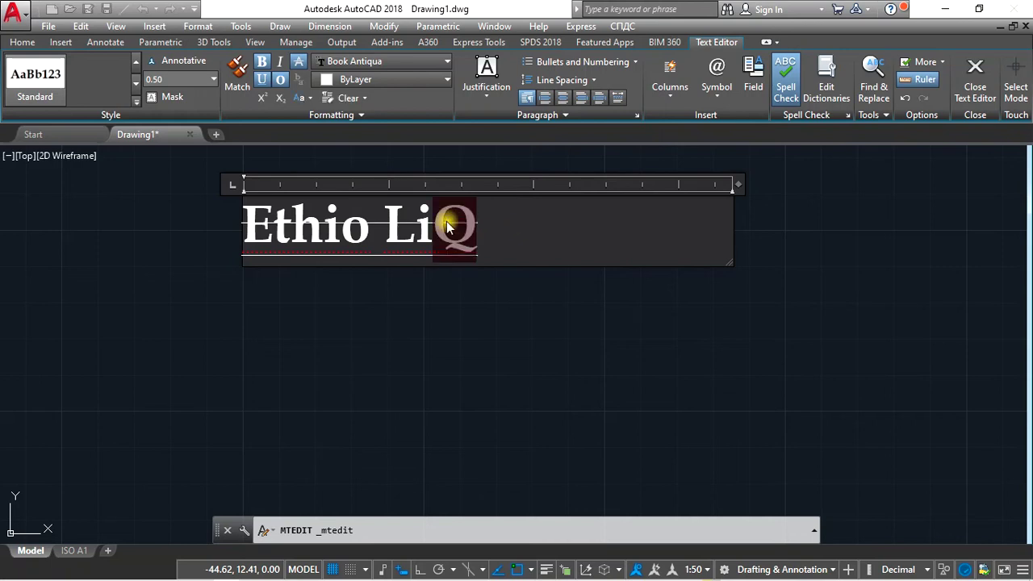
Set the final Q as superscript after briefly trying subscript, then reselect the line.
{"action": "left_click", "coordinate": [261, 98]}
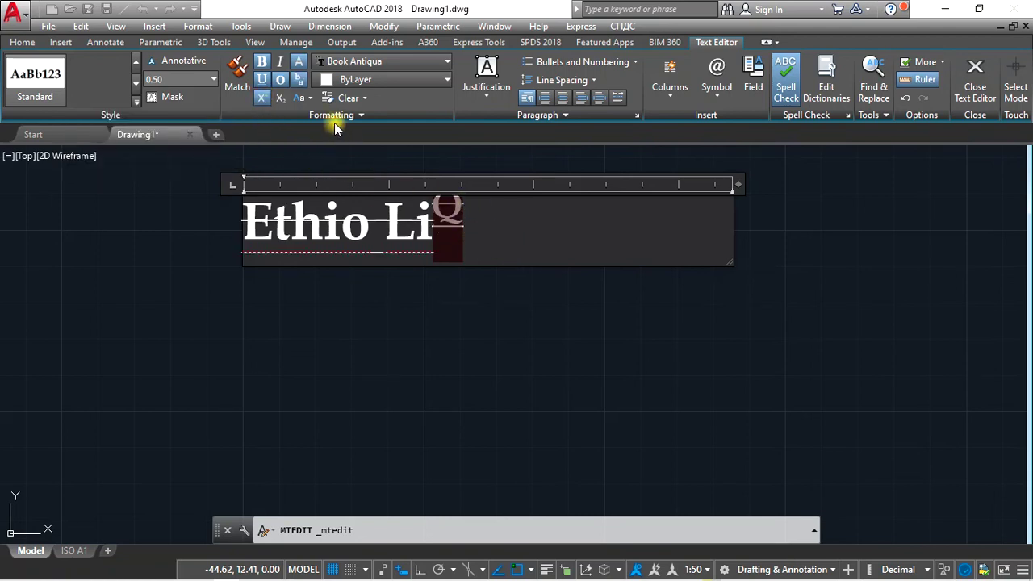
{"action": "left_click", "coordinate": [282, 101]}
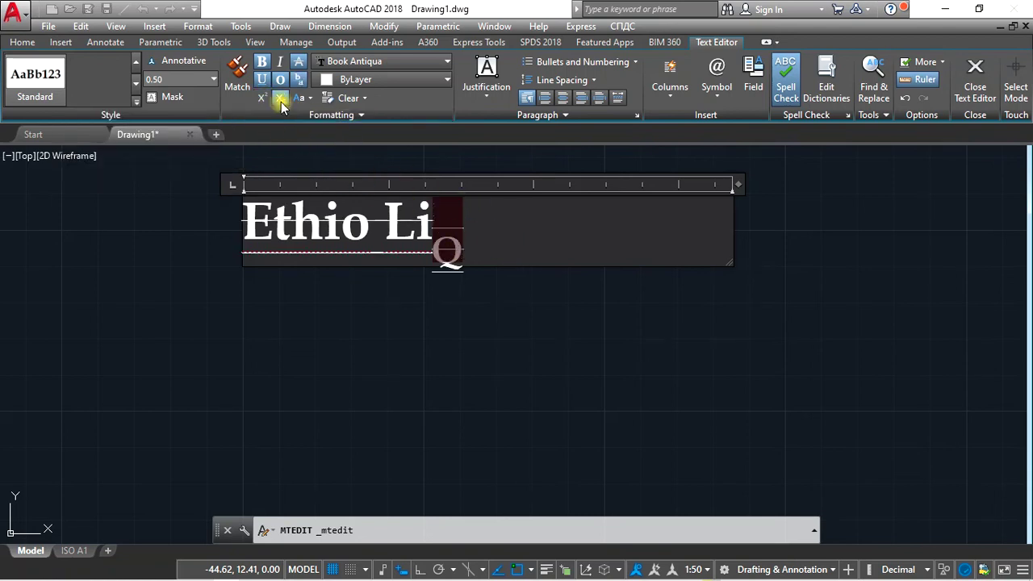
{"action": "left_click", "coordinate": [262, 97]}
{"action": "left_click", "coordinate": [492, 229]}
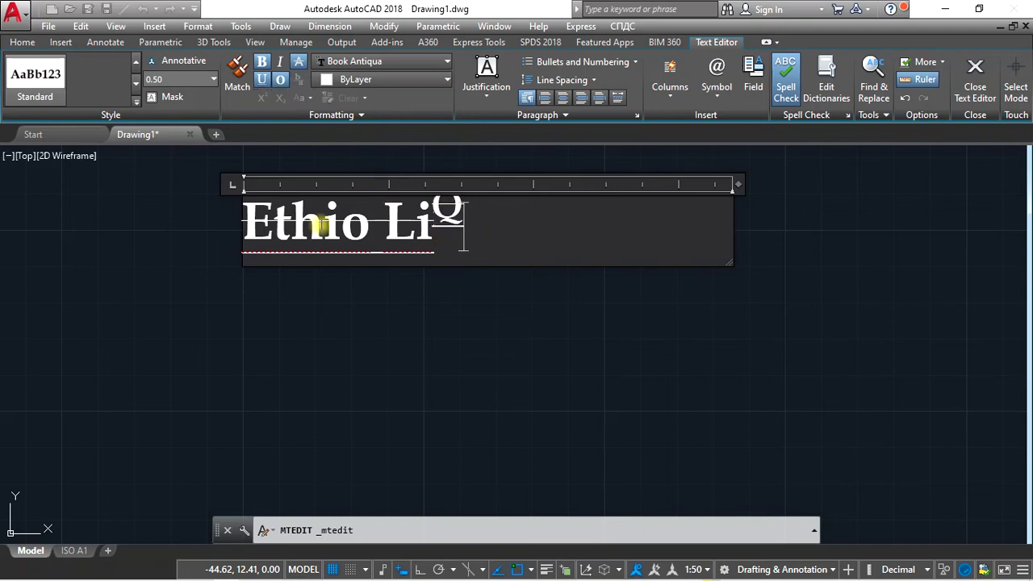
{"action": "left_click_drag", "start_coordinate": [233, 227], "coordinate": [492, 226]}
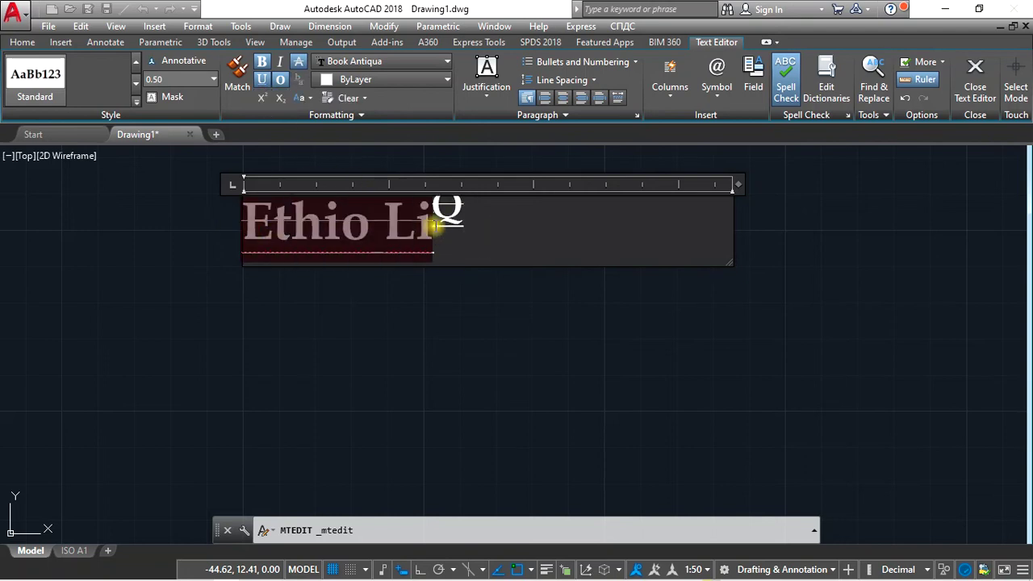
{"action": "left_click", "coordinate": [309, 103]}
Set the heading to uppercase ETHIO LIQ after a brief lowercase try, keeping the font, and finish editing.
{"action": "left_click", "coordinate": [291, 125]}
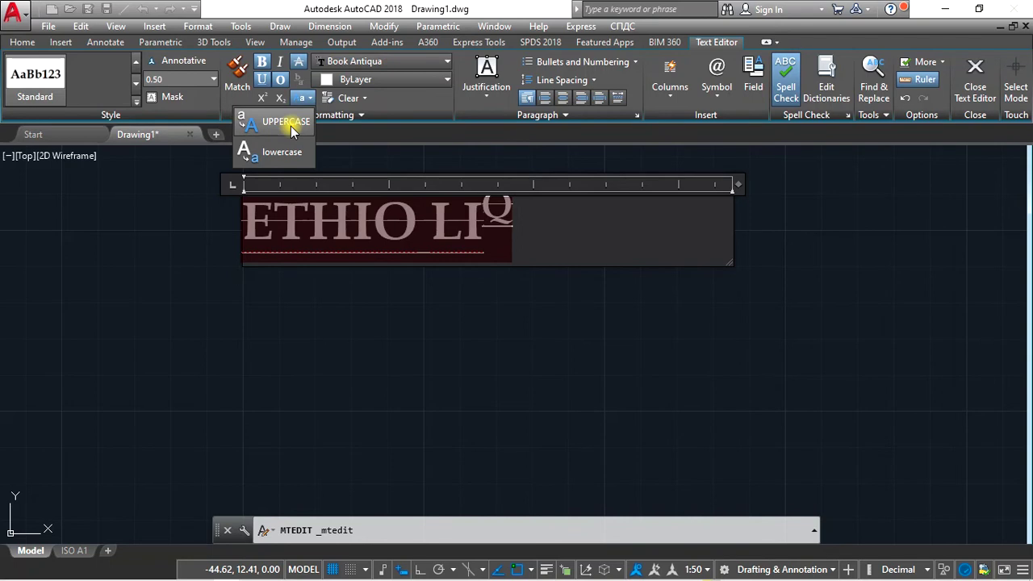
{"action": "left_click", "coordinate": [305, 97]}
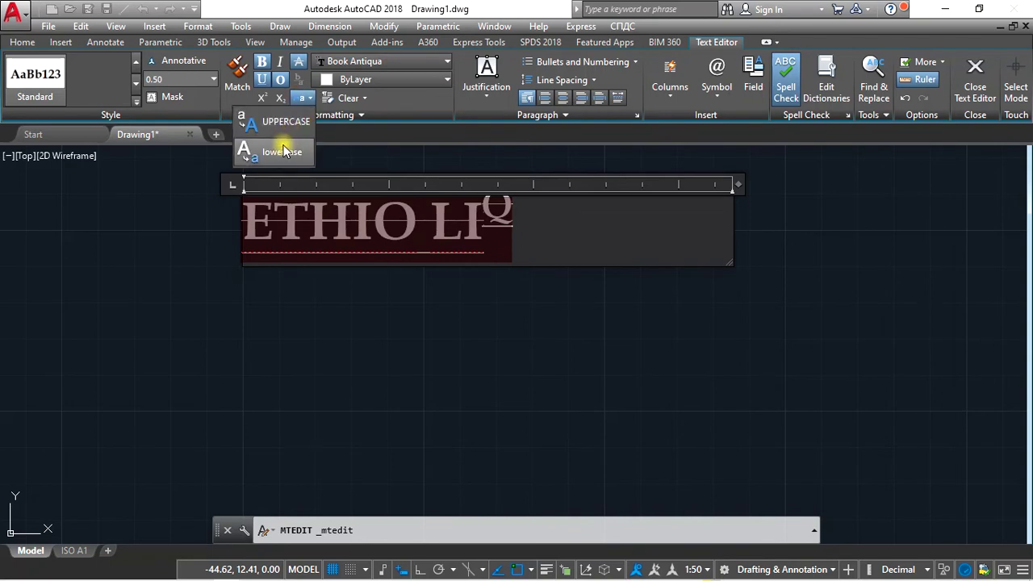
{"action": "left_click", "coordinate": [284, 149]}
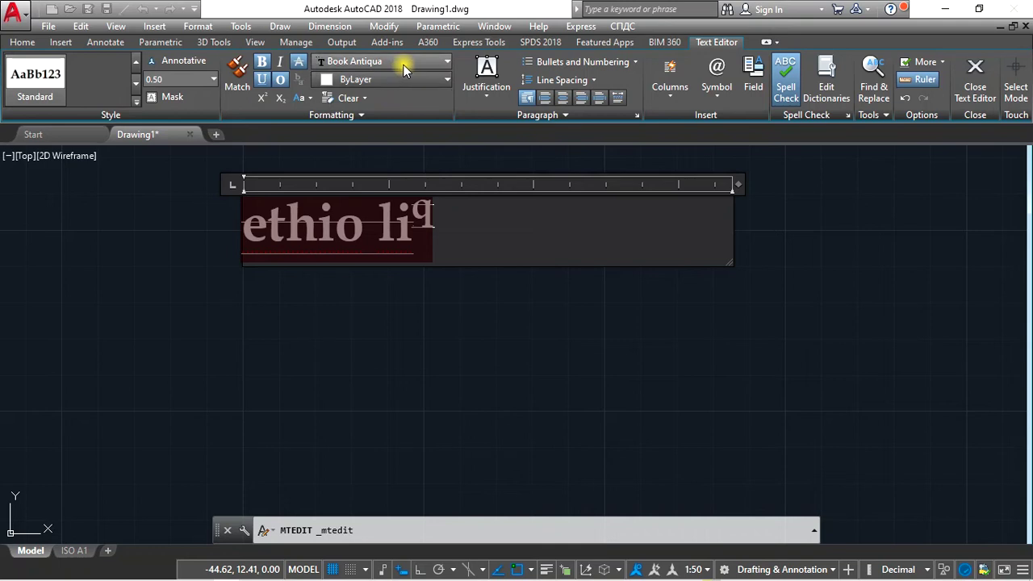
{"action": "left_click", "coordinate": [306, 97]}
{"action": "left_click", "coordinate": [291, 121]}
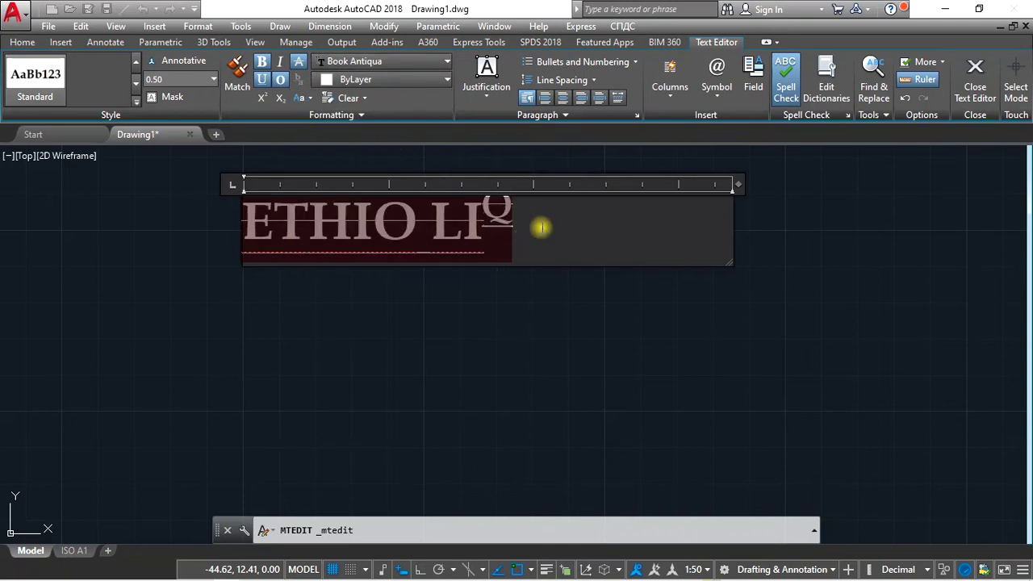
{"action": "left_click", "coordinate": [405, 63]}
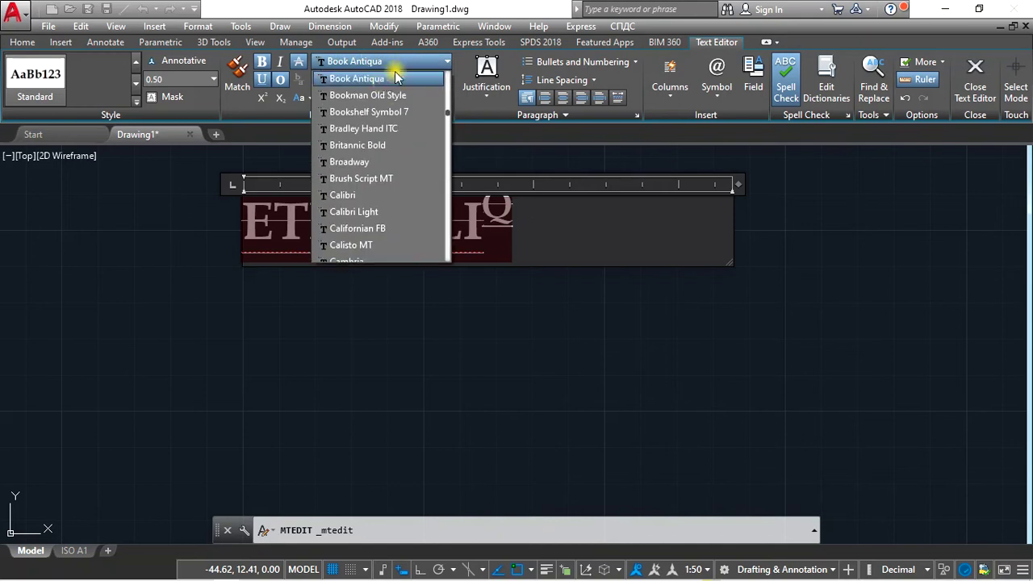
{"action": "left_click", "coordinate": [631, 318]}
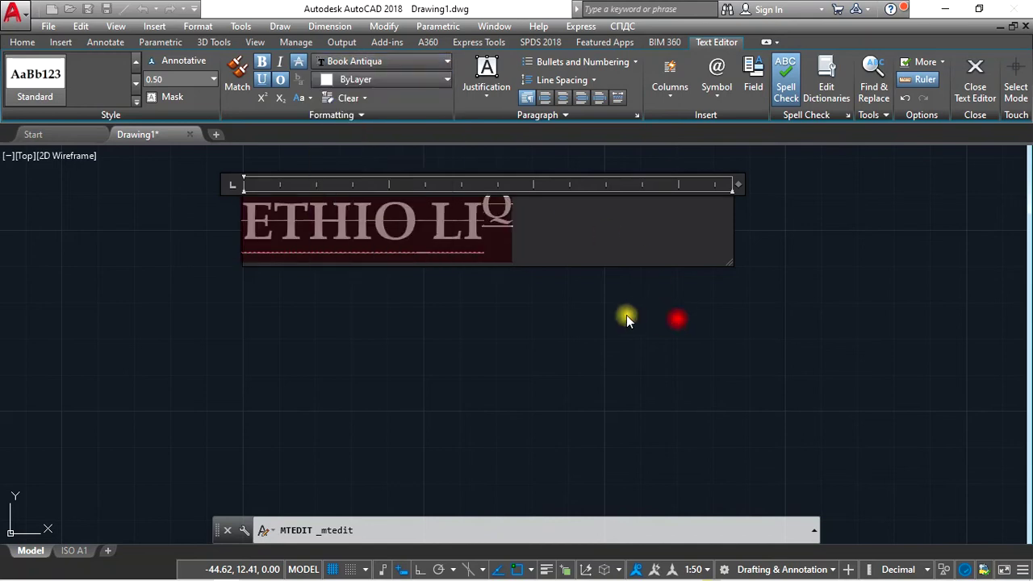
{"action": "left_click", "coordinate": [495, 306]}
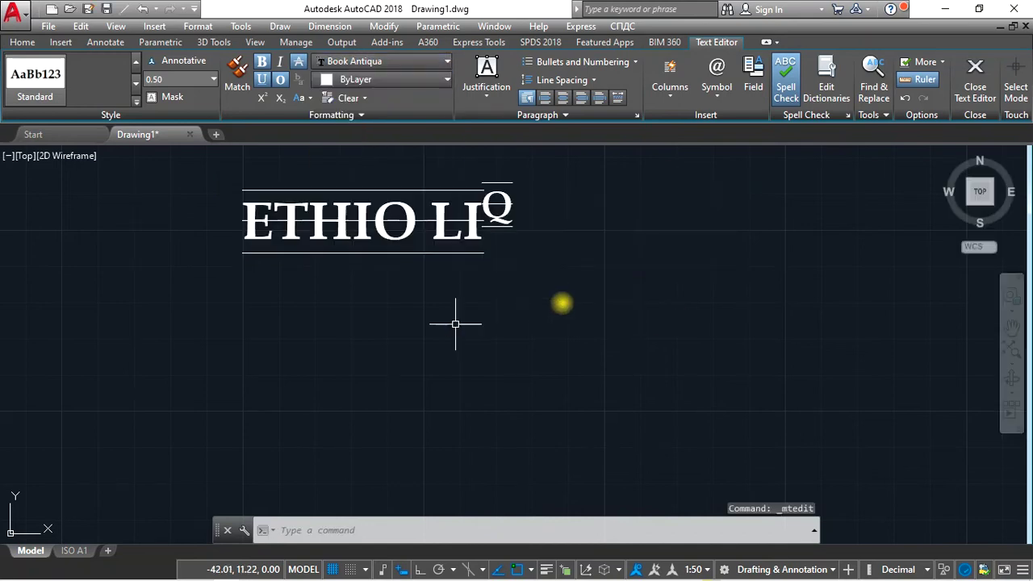
Reopen the ETHIO LIQ text in the editor and select all its lettering.
{"action": "left_click", "coordinate": [496, 304]}
{"action": "left_click", "coordinate": [395, 334]}
{"action": "scroll", "coordinate": [616, 288], "scroll_direction": "down", "scroll_amount": 3}
{"action": "scroll", "coordinate": [525, 277], "scroll_direction": "up", "scroll_amount": 3}
{"action": "left_click", "coordinate": [523, 276]}
{"action": "double_click", "coordinate": [457, 278]}
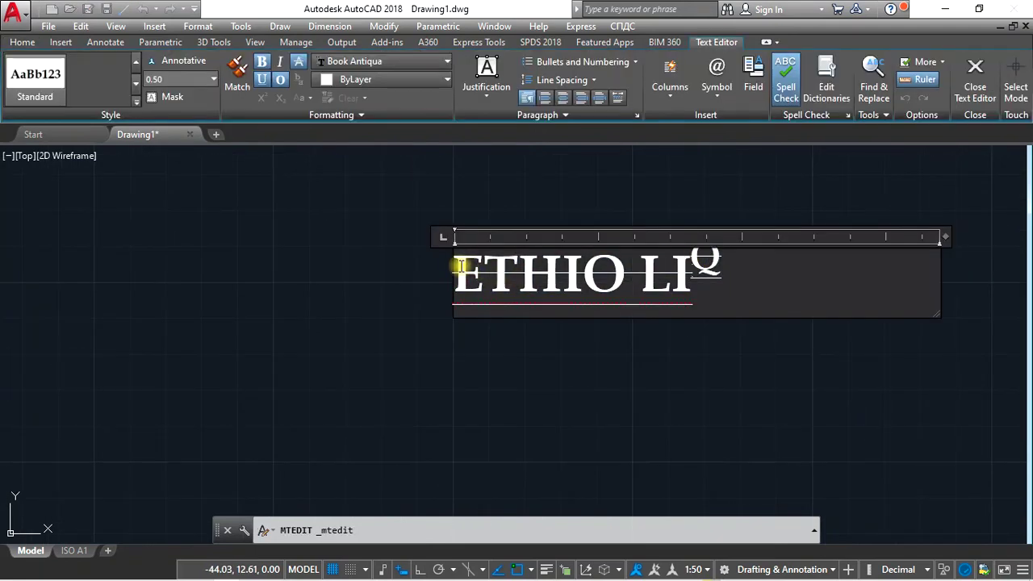
{"action": "left_click_drag", "start_coordinate": [458, 265], "coordinate": [730, 256]}
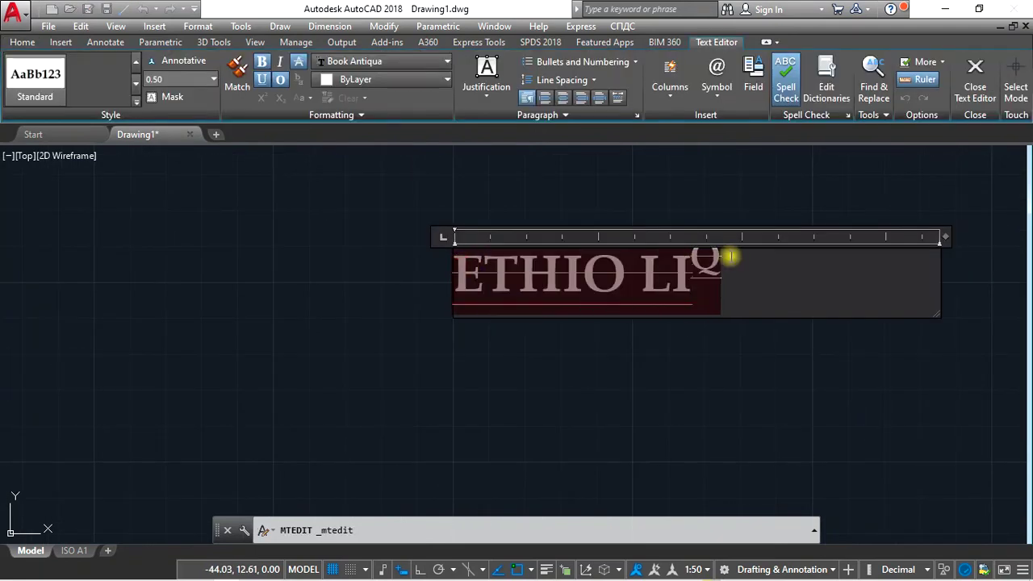
Browse the font list and keep Book Antiqua.
{"action": "left_click", "coordinate": [404, 61]}
{"action": "scroll", "coordinate": [355, 177], "scroll_direction": "down", "scroll_amount": 3}
{"action": "scroll", "coordinate": [355, 178], "scroll_direction": "down", "scroll_amount": 1}
{"action": "scroll", "coordinate": [355, 177], "scroll_direction": "down", "scroll_amount": 1}
{"action": "scroll", "coordinate": [356, 178], "scroll_direction": "down", "scroll_amount": 1}
{"action": "scroll", "coordinate": [356, 226], "scroll_direction": "down", "scroll_amount": 2}
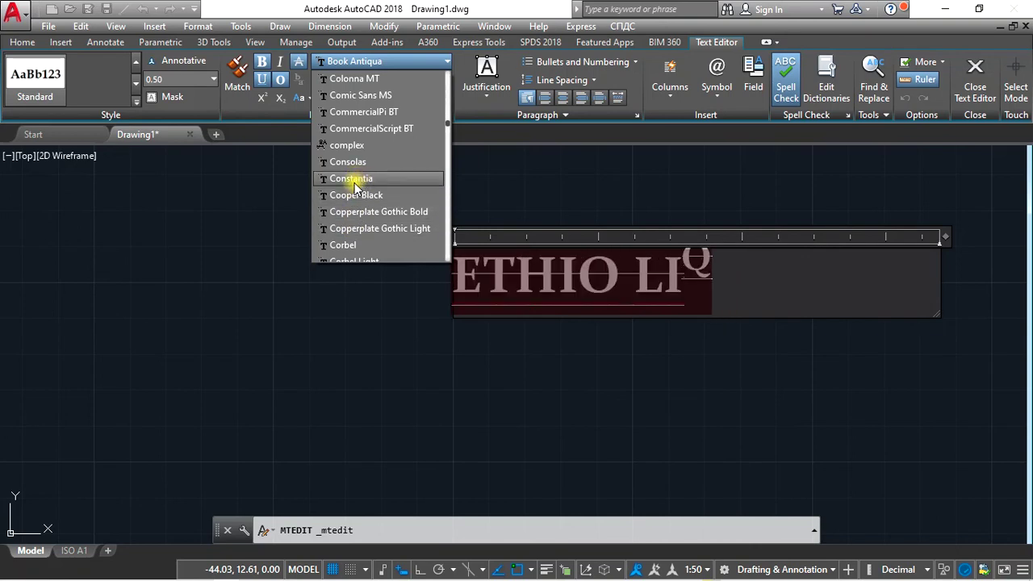
{"action": "scroll", "coordinate": [348, 232], "scroll_direction": "down", "scroll_amount": 2}
{"action": "scroll", "coordinate": [351, 185], "scroll_direction": "down", "scroll_amount": 4}
{"action": "scroll", "coordinate": [361, 133], "scroll_direction": "down", "scroll_amount": 1}
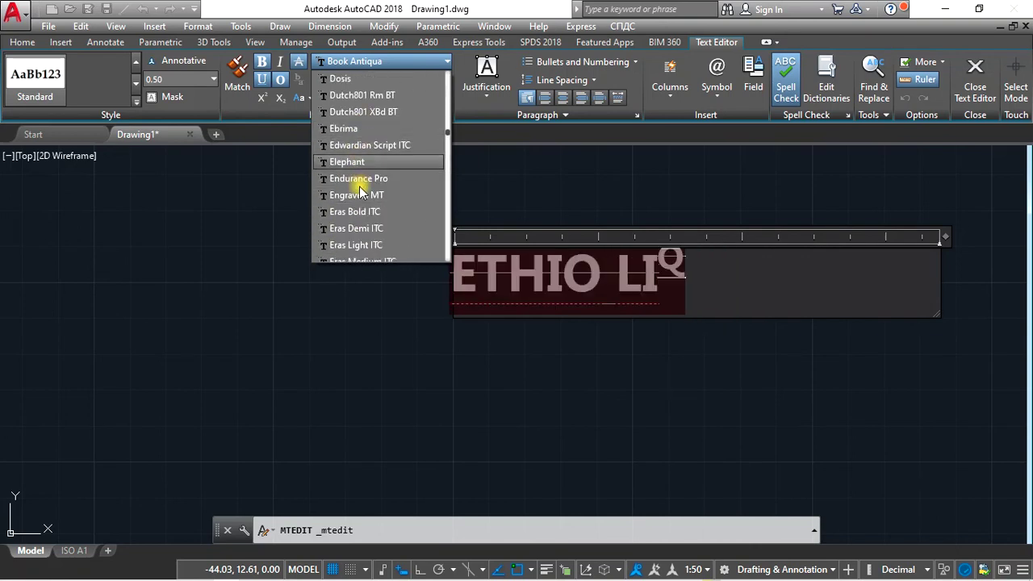
{"action": "left_click", "coordinate": [311, 327]}
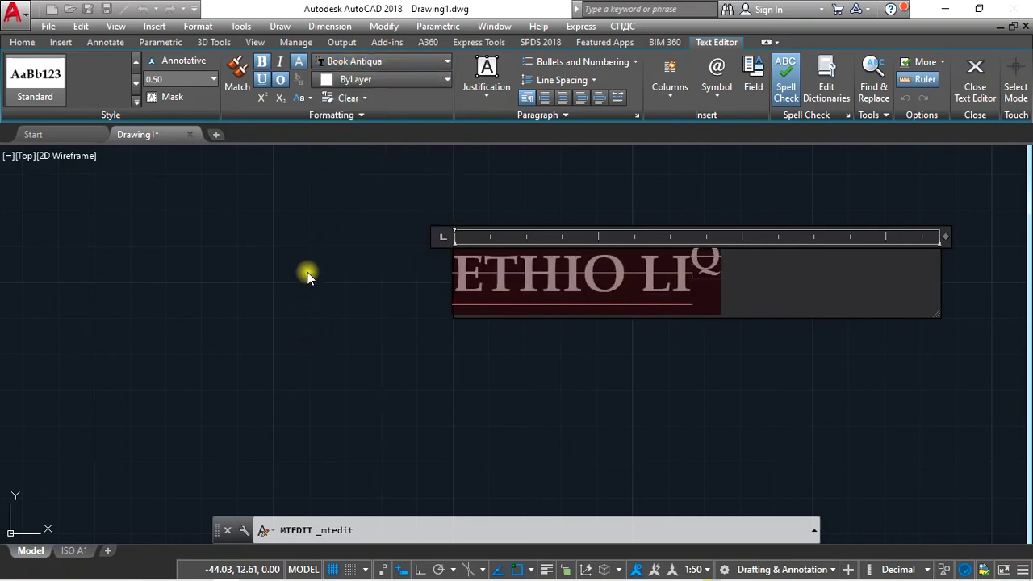
{"action": "left_click", "coordinate": [393, 79]}
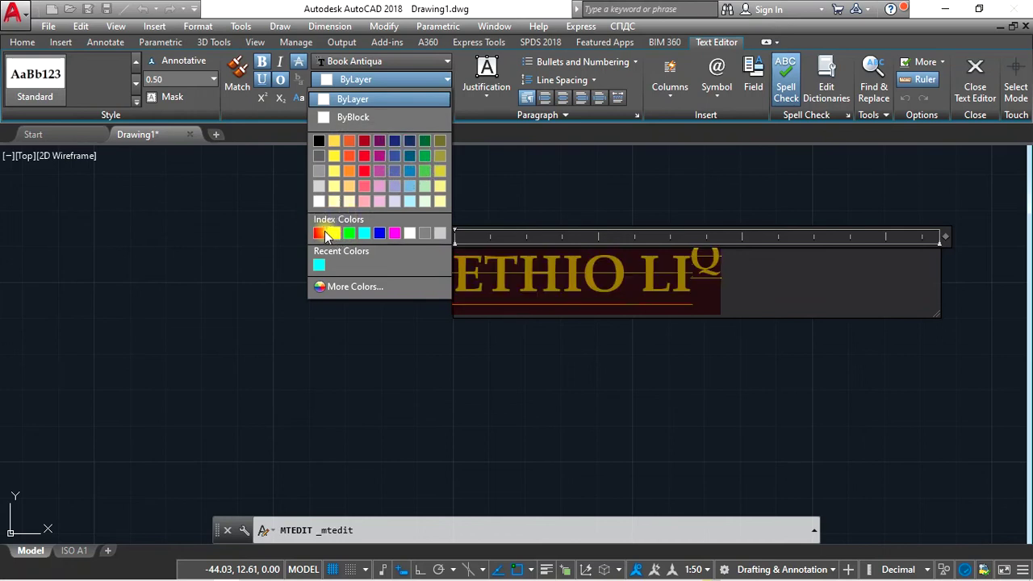
Colour the word ETHIO green and the letters LI yellow.
{"action": "left_click", "coordinate": [453, 349]}
{"action": "left_click_drag", "start_coordinate": [457, 274], "coordinate": [626, 283]}
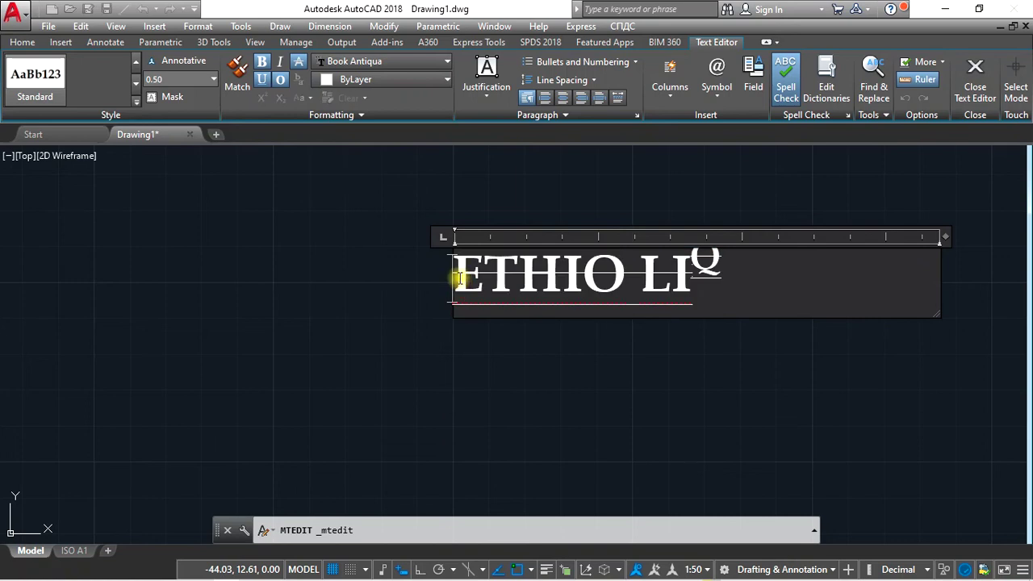
{"action": "left_click", "coordinate": [324, 80]}
{"action": "left_click", "coordinate": [350, 232]}
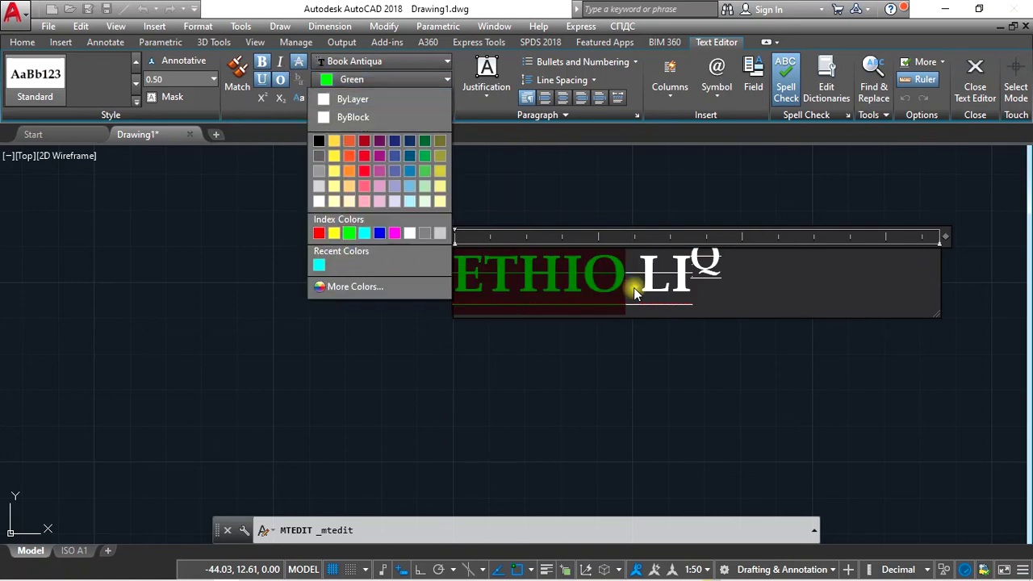
{"action": "left_click_drag", "start_coordinate": [638, 276], "coordinate": [692, 276]}
{"action": "left_click", "coordinate": [374, 79]}
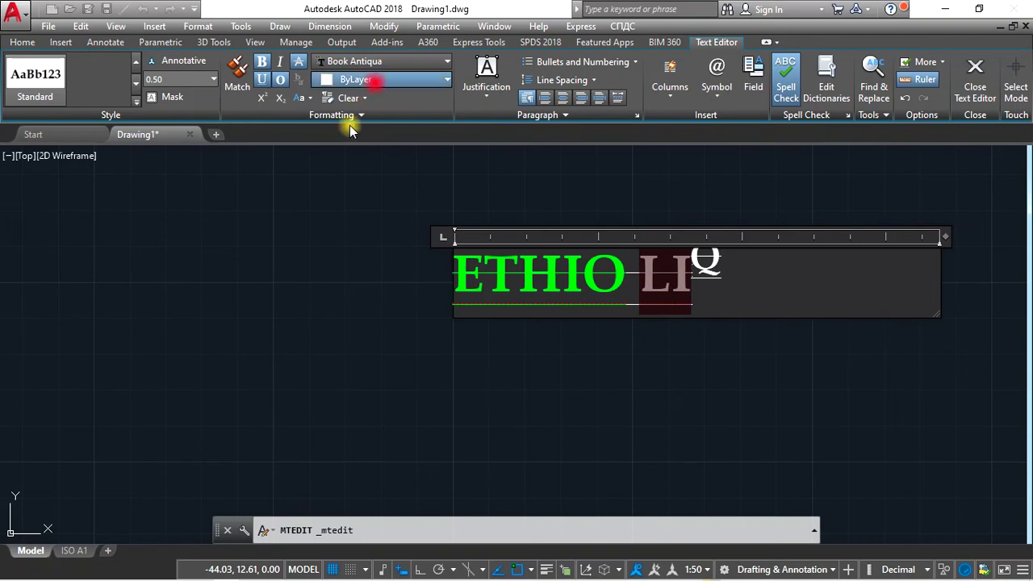
{"action": "left_click", "coordinate": [333, 232]}
Colour the superscript Q red and finish editing the text.
{"action": "double_click", "coordinate": [710, 275]}
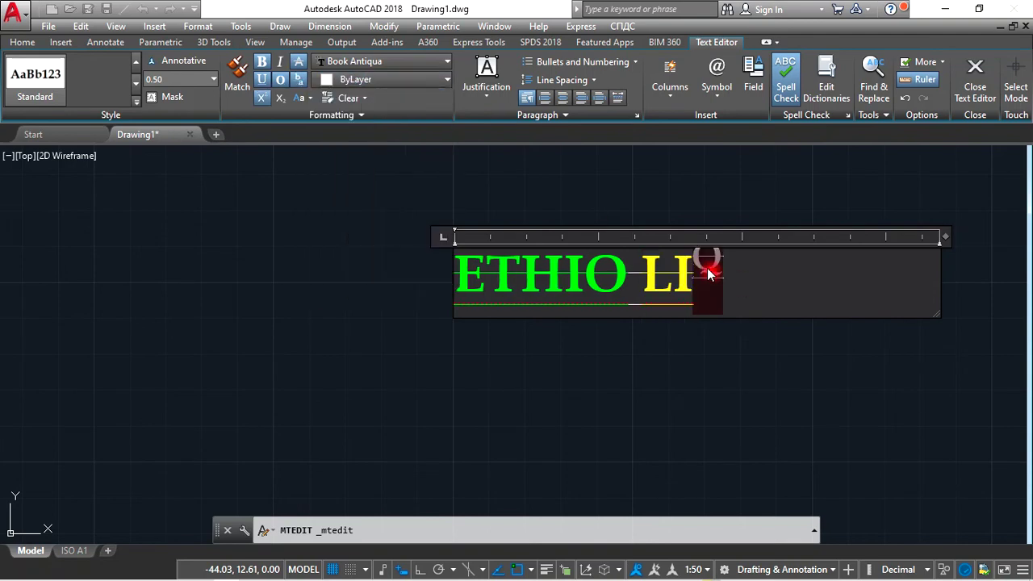
{"action": "left_click", "coordinate": [390, 81]}
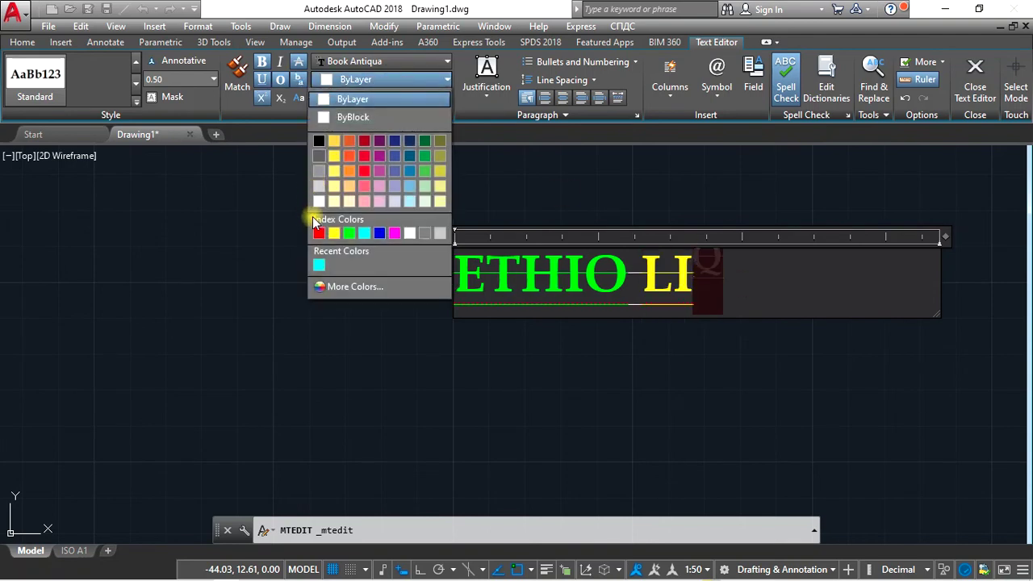
{"action": "left_click", "coordinate": [319, 233]}
{"action": "left_click", "coordinate": [740, 325]}
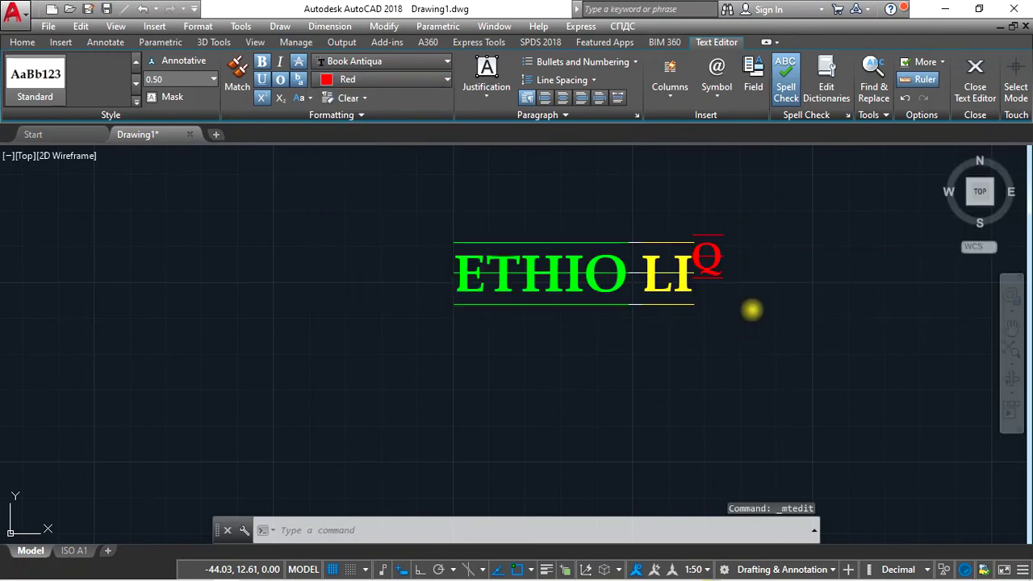
{"action": "scroll", "coordinate": [766, 290], "scroll_direction": "up", "scroll_amount": 2}
{"action": "left_click", "coordinate": [463, 235]}
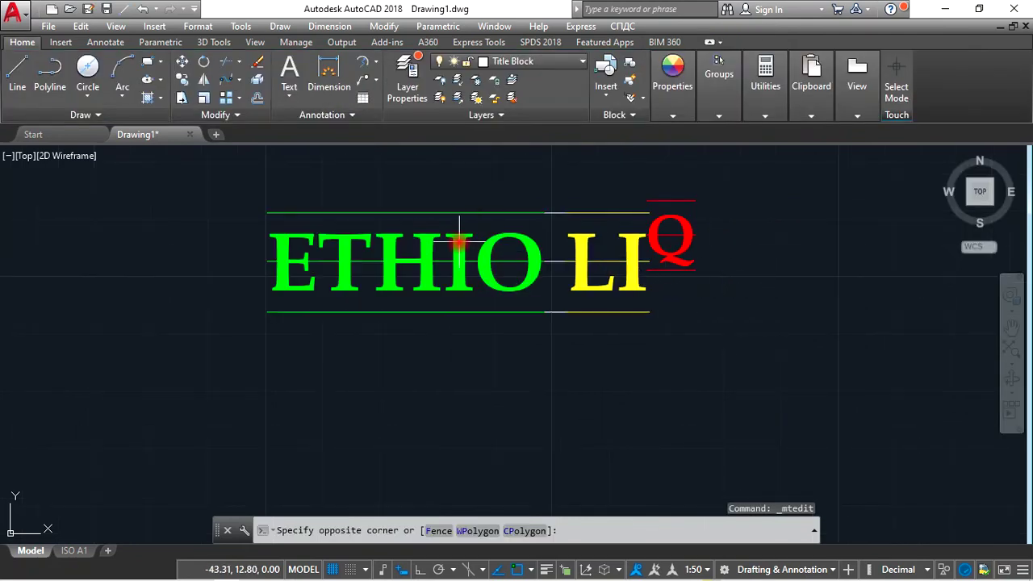
Turn off the underline and overline on the ETHIO LIQ text and close the editor.
{"action": "left_click", "coordinate": [295, 259]}
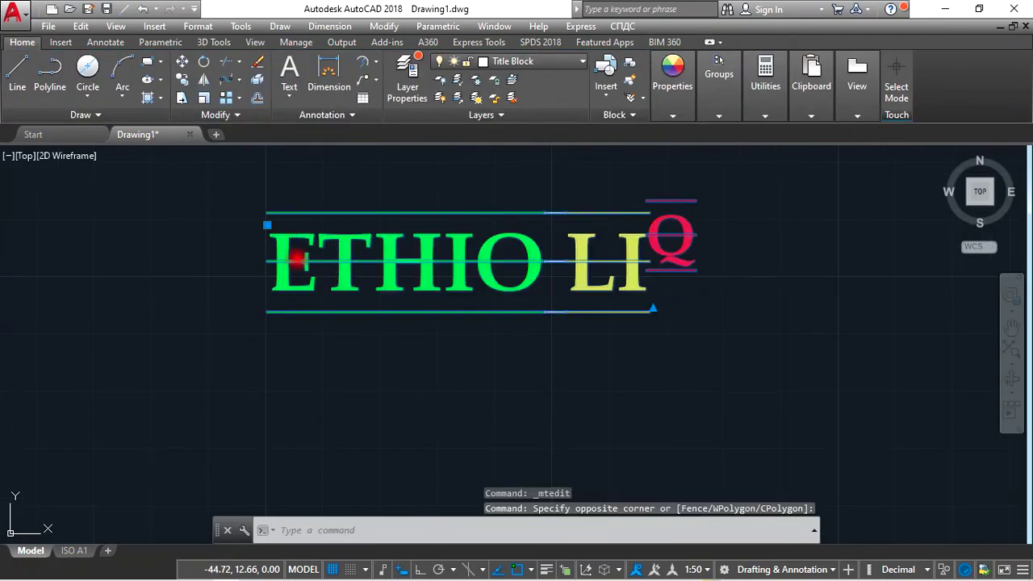
{"action": "double_click", "coordinate": [272, 250]}
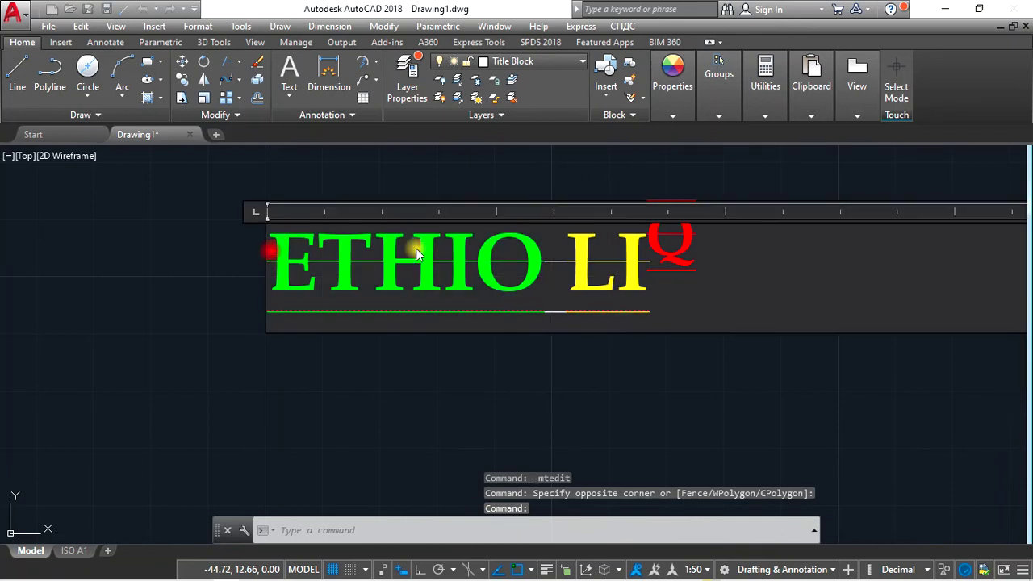
{"action": "left_click", "coordinate": [261, 79]}
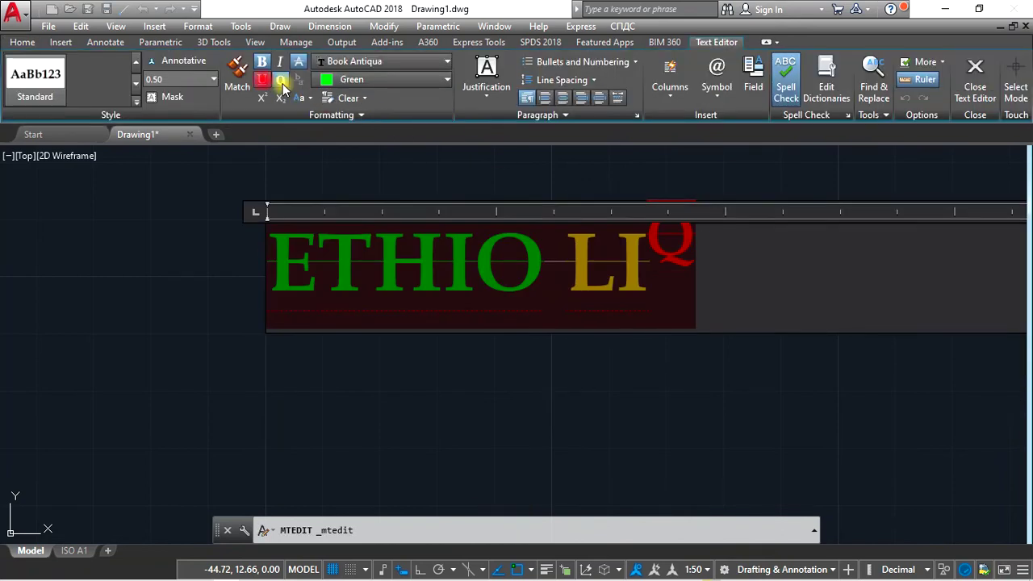
{"action": "left_click", "coordinate": [283, 81]}
{"action": "left_click", "coordinate": [261, 81]}
{"action": "left_click", "coordinate": [261, 79]}
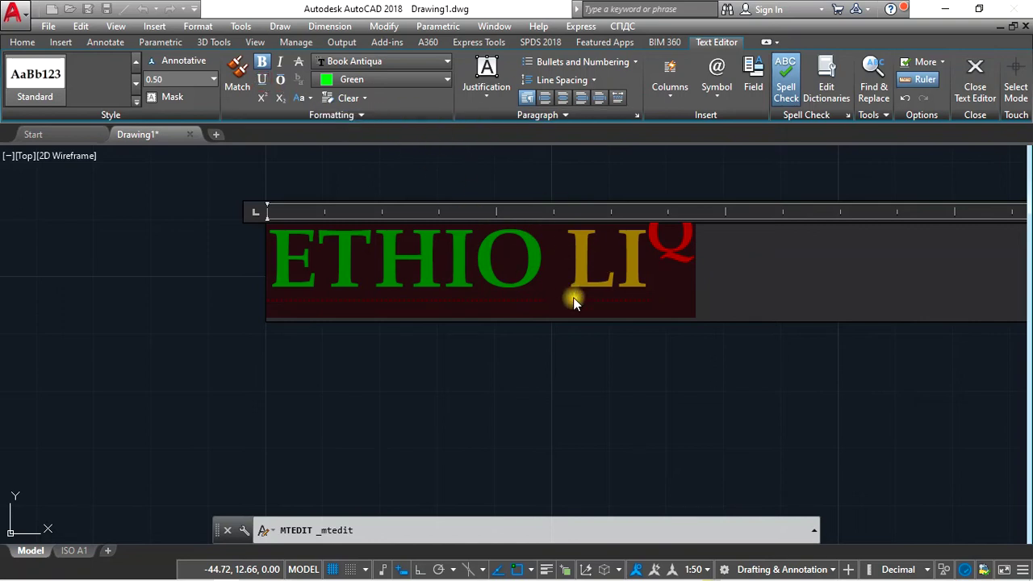
{"action": "scroll", "coordinate": [501, 345], "scroll_direction": "down", "scroll_amount": 2}
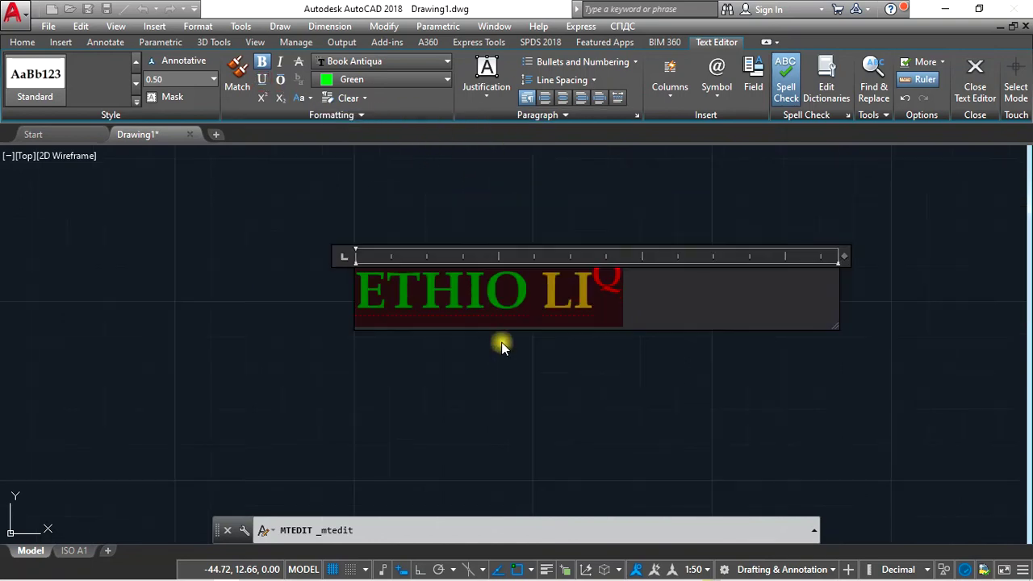
{"action": "left_click", "coordinate": [549, 347]}
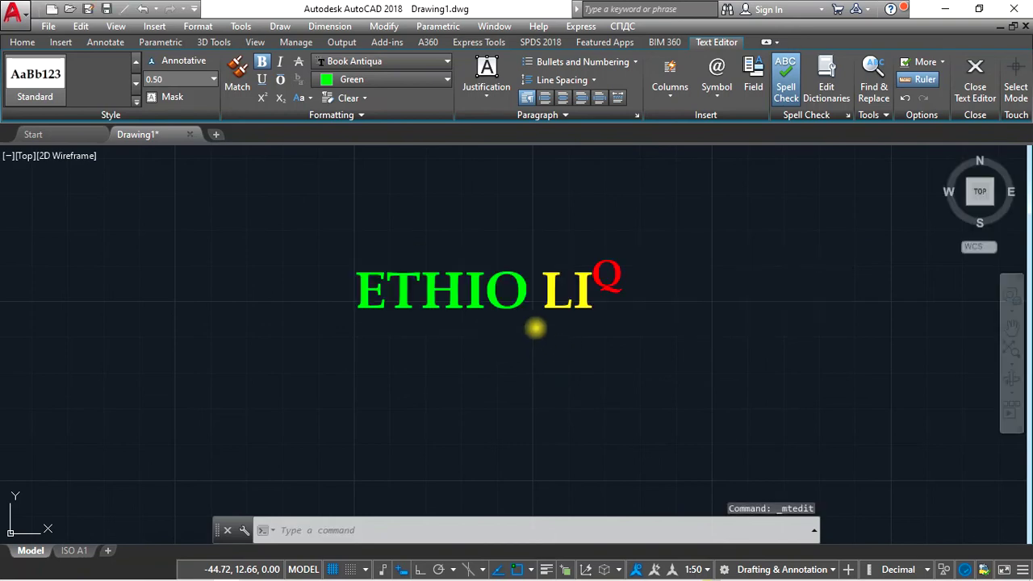
{"action": "left_click", "coordinate": [475, 281]}
Drag the ETHIO LIQ frame's grips to stretch it wider and much taller.
{"action": "left_click", "coordinate": [417, 293]}
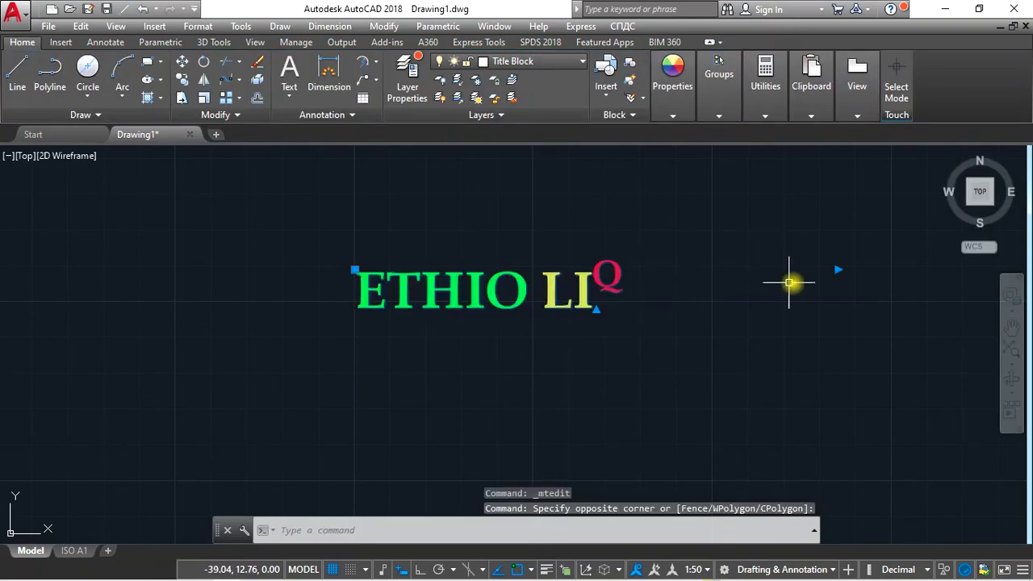
{"action": "left_click", "coordinate": [835, 275]}
{"action": "scroll", "coordinate": [629, 284], "scroll_direction": "down", "scroll_amount": 2}
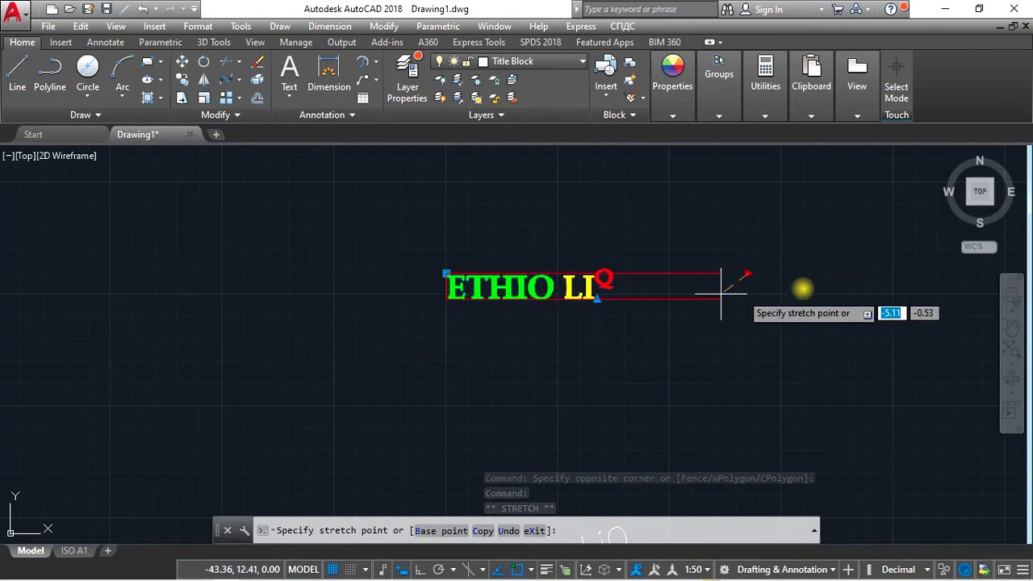
{"action": "left_click", "coordinate": [884, 284]}
{"action": "scroll", "coordinate": [565, 266], "scroll_direction": "down", "scroll_amount": 3}
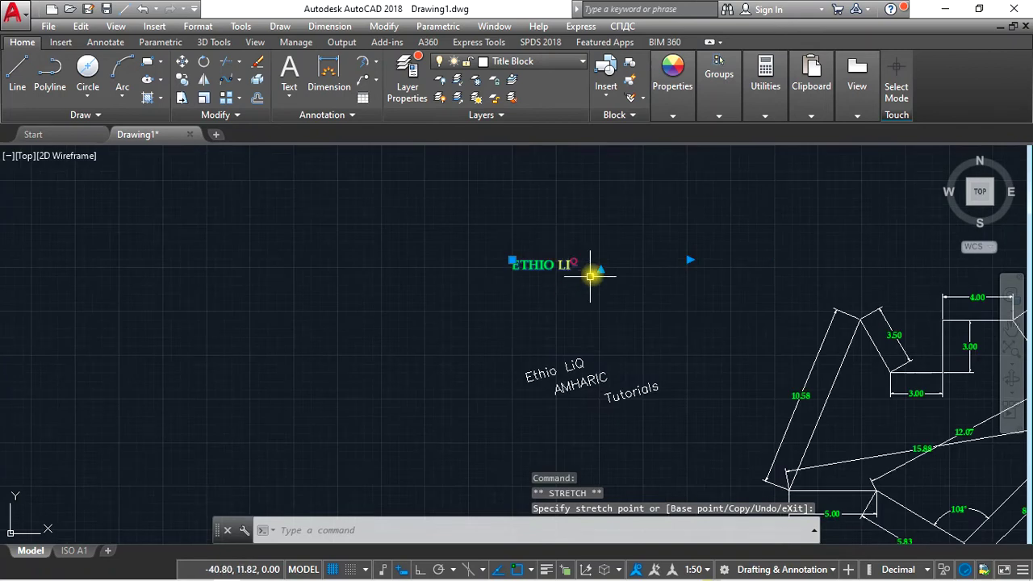
{"action": "scroll", "coordinate": [601, 271], "scroll_direction": "up", "scroll_amount": 3}
{"action": "left_click", "coordinate": [609, 263]}
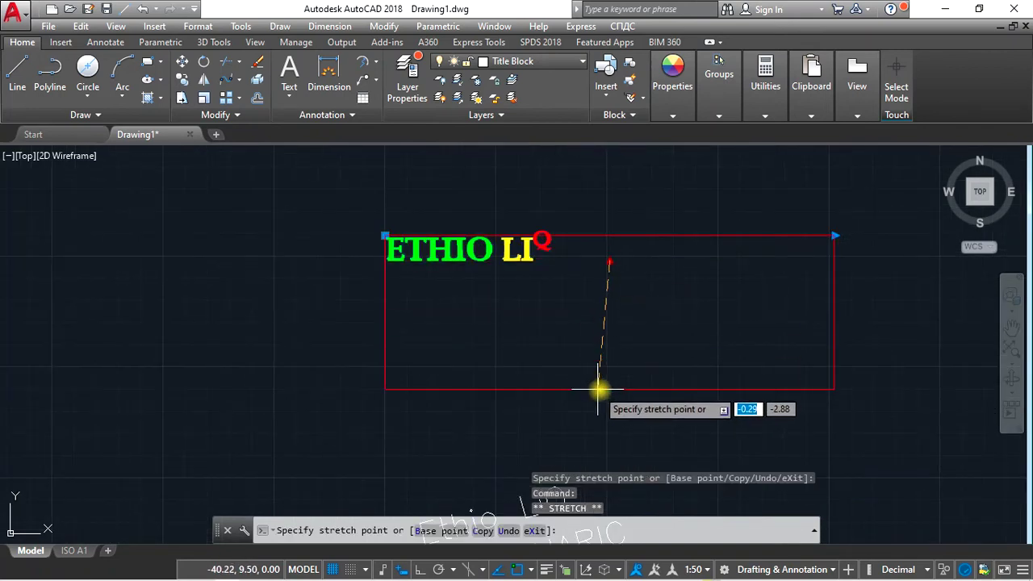
{"action": "left_click", "coordinate": [610, 414]}
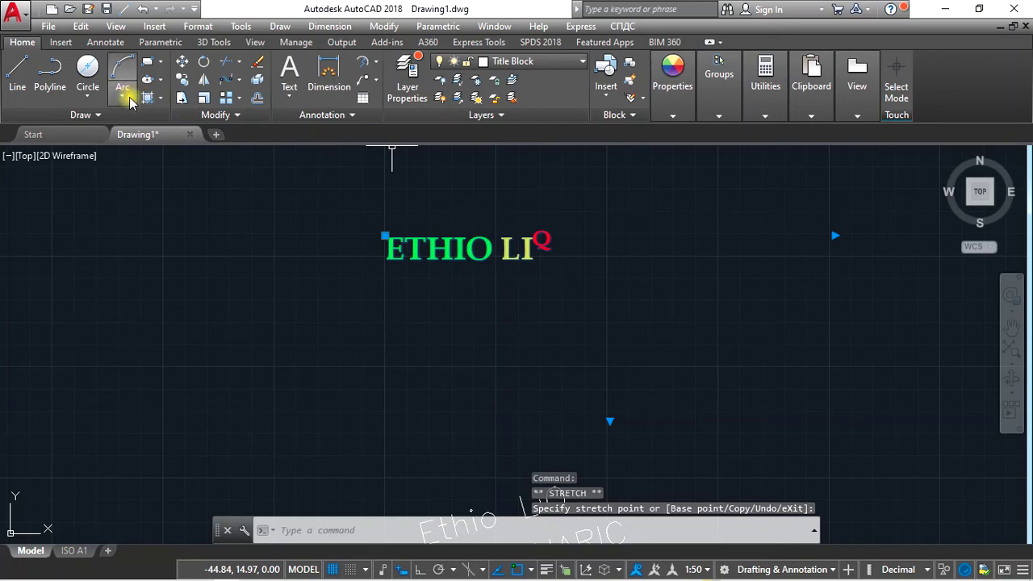
{"action": "left_click", "coordinate": [428, 258]}
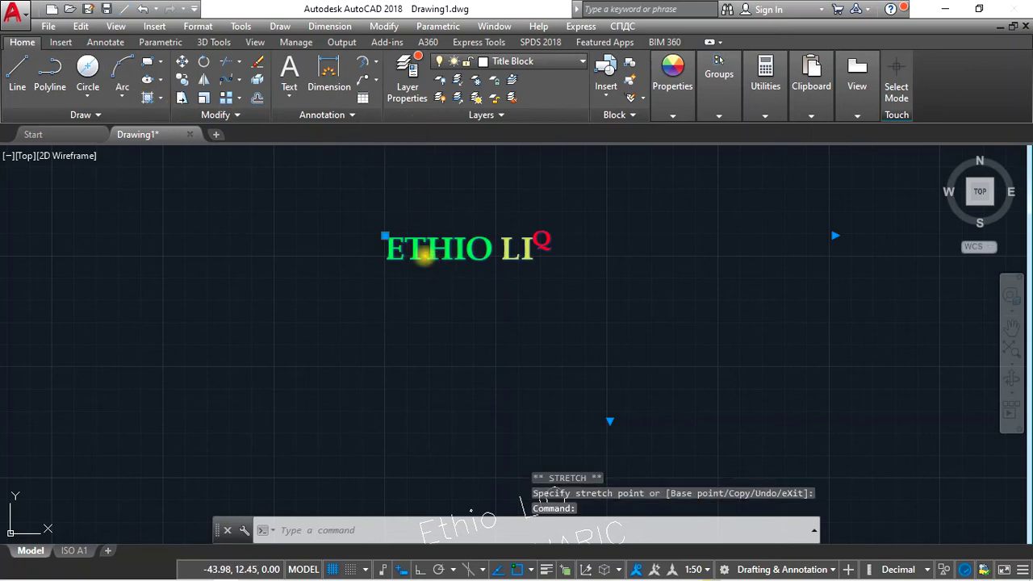
Turn on a background mask for the ETHIO LIQ text with Cyan fill colour.
{"action": "double_click", "coordinate": [386, 241]}
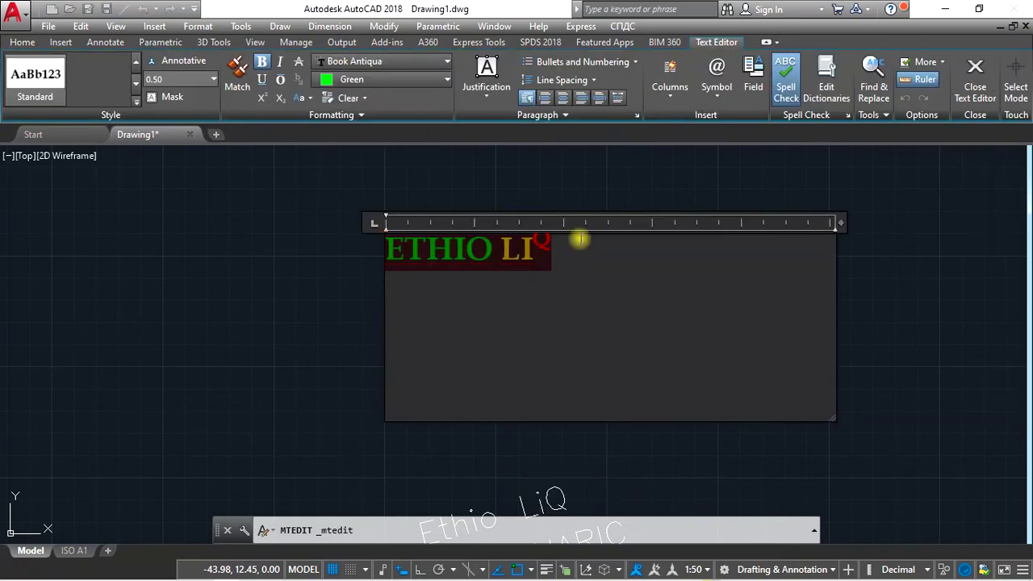
{"action": "left_click", "coordinate": [163, 100]}
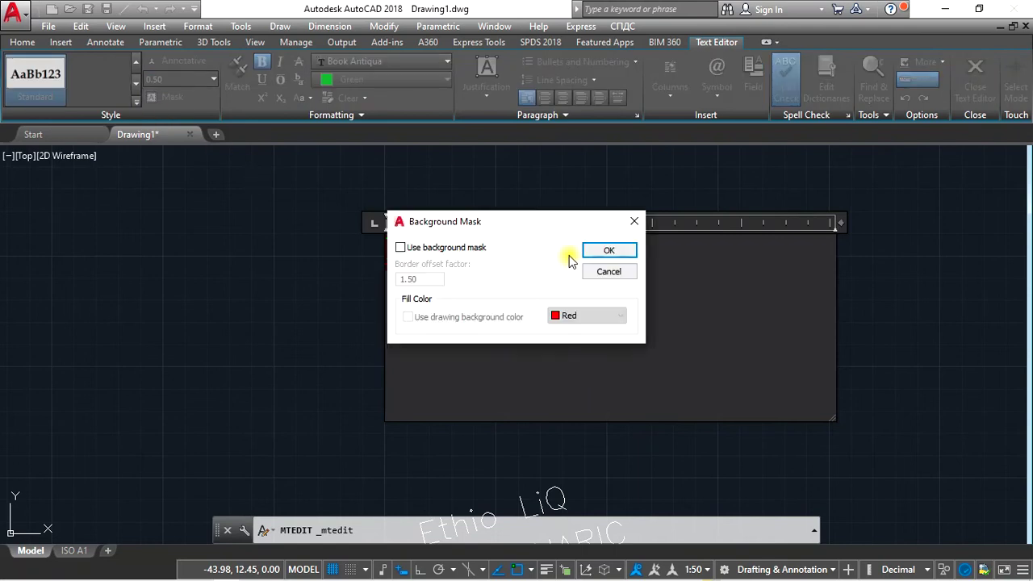
{"action": "left_click", "coordinate": [463, 251]}
{"action": "left_click", "coordinate": [607, 315]}
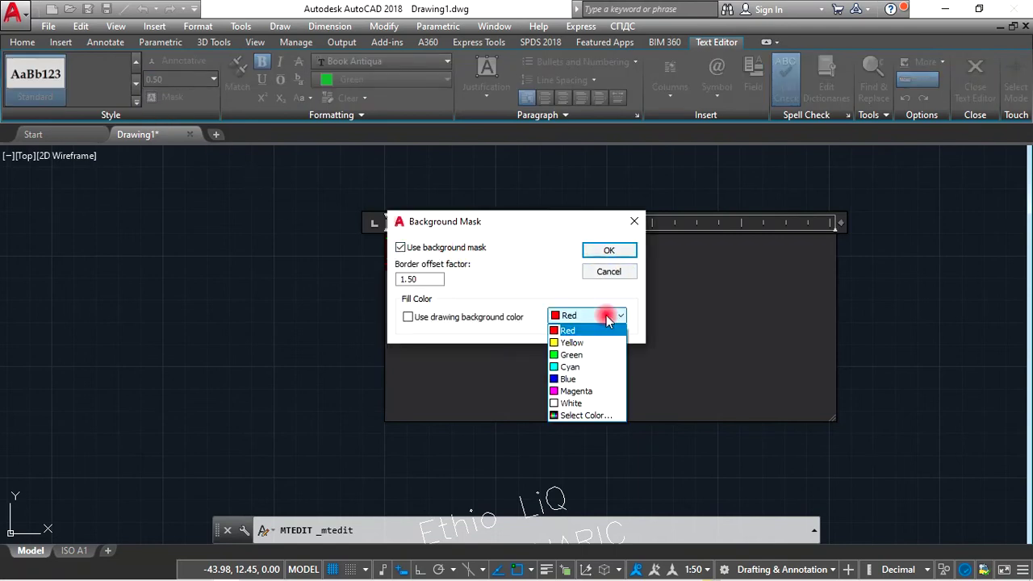
{"action": "left_click", "coordinate": [591, 367]}
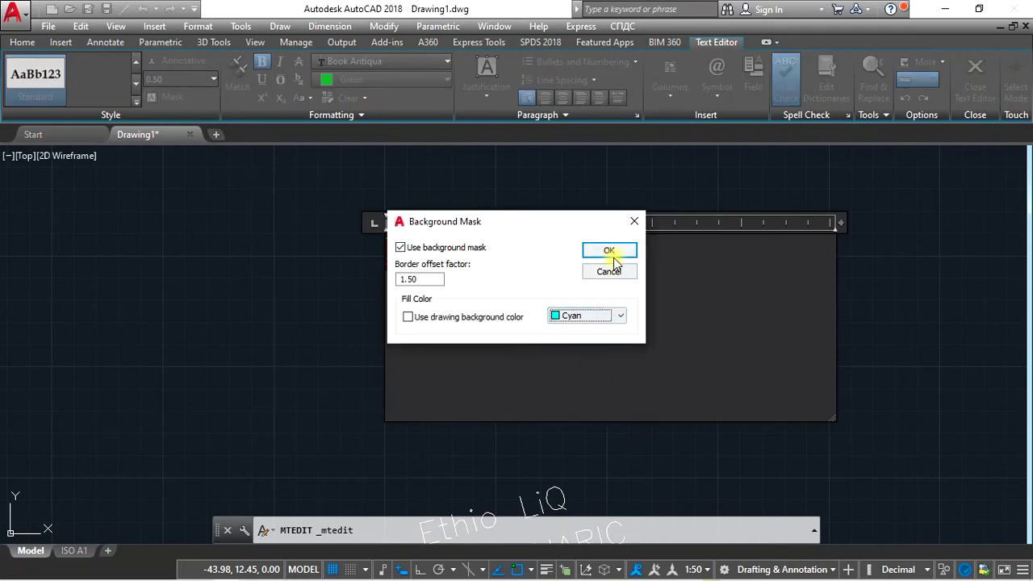
{"action": "left_click", "coordinate": [609, 253]}
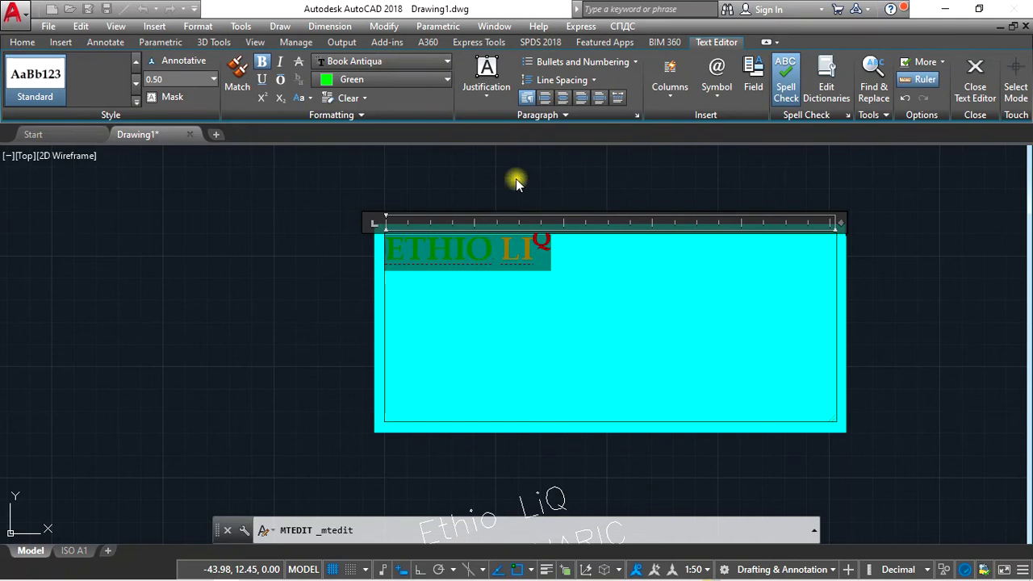
{"action": "left_click", "coordinate": [488, 89]}
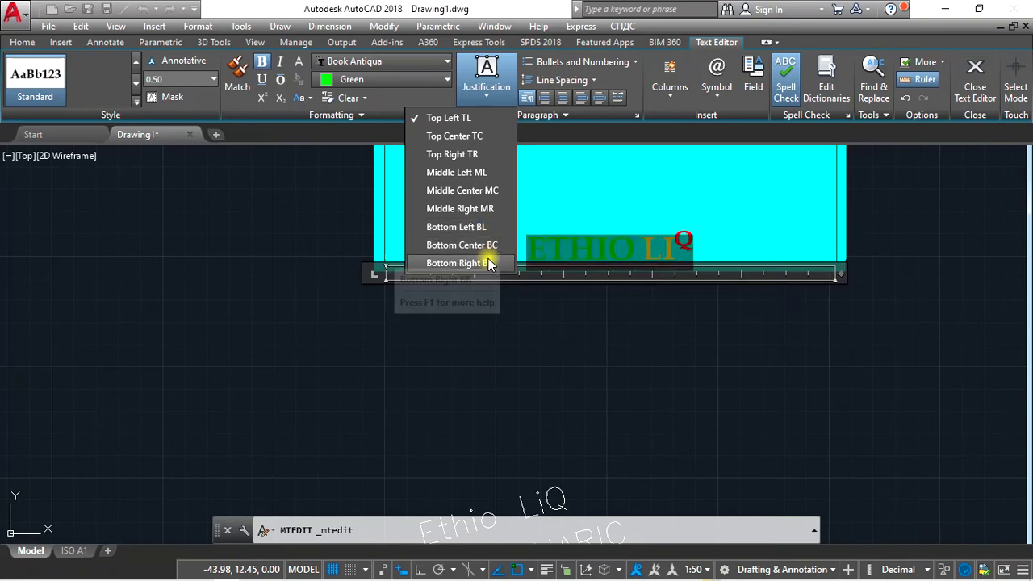
Apply Middle Center justification and set all of ETHIO LIQ to 1.00 text height.
{"action": "left_click", "coordinate": [481, 191]}
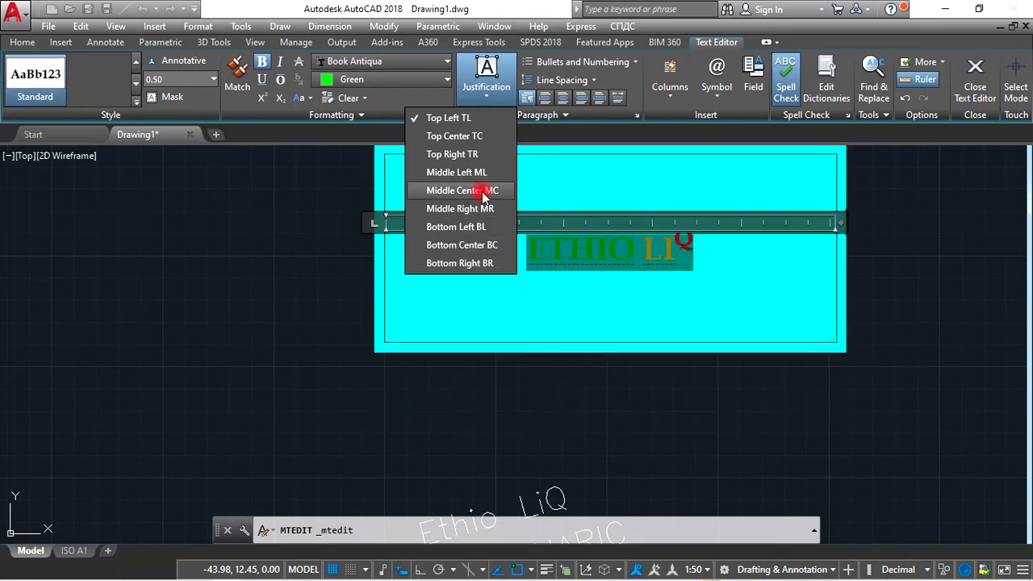
{"action": "left_click", "coordinate": [695, 266]}
{"action": "double_click", "coordinate": [533, 252]}
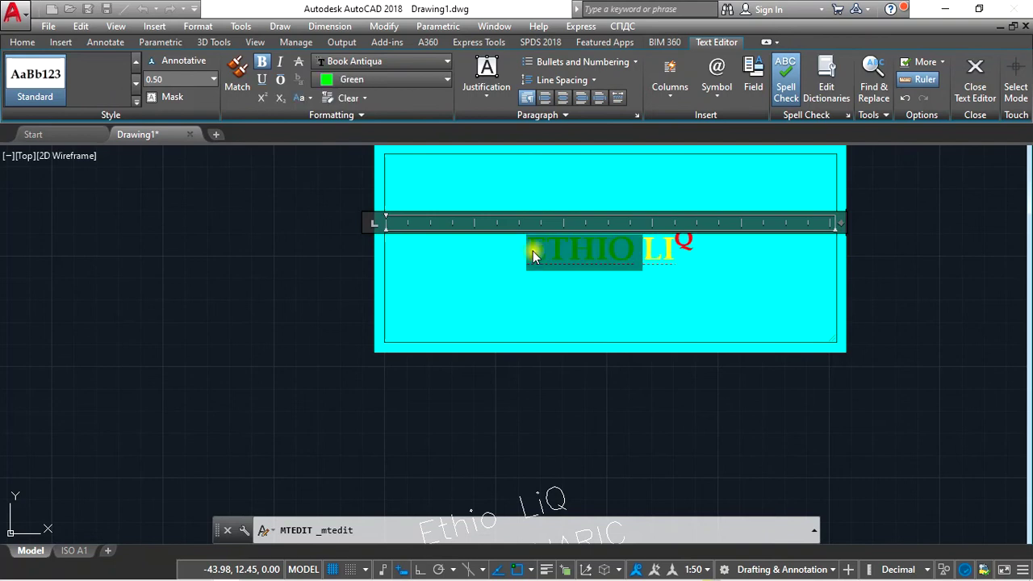
{"action": "left_click_drag", "start_coordinate": [532, 251], "coordinate": [693, 251]}
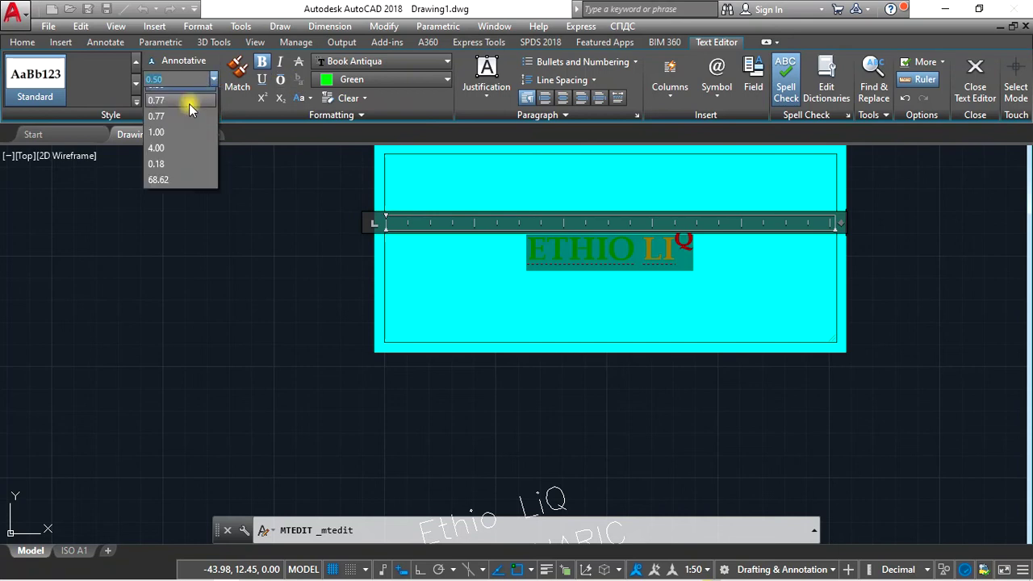
{"action": "left_click", "coordinate": [176, 159]}
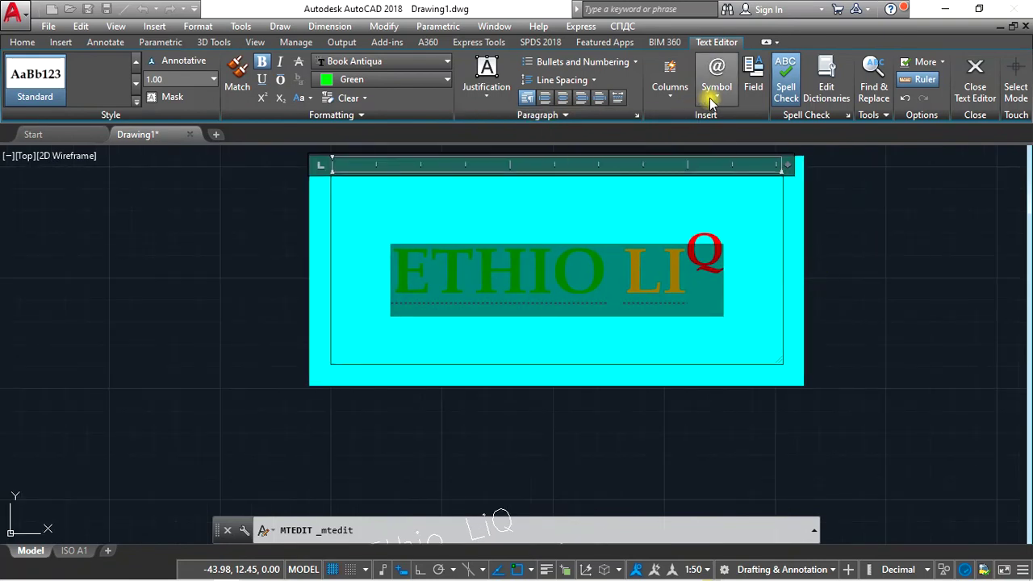
Insert an angle symbol and a diameter symbol after the Q.
{"action": "left_click", "coordinate": [743, 269]}
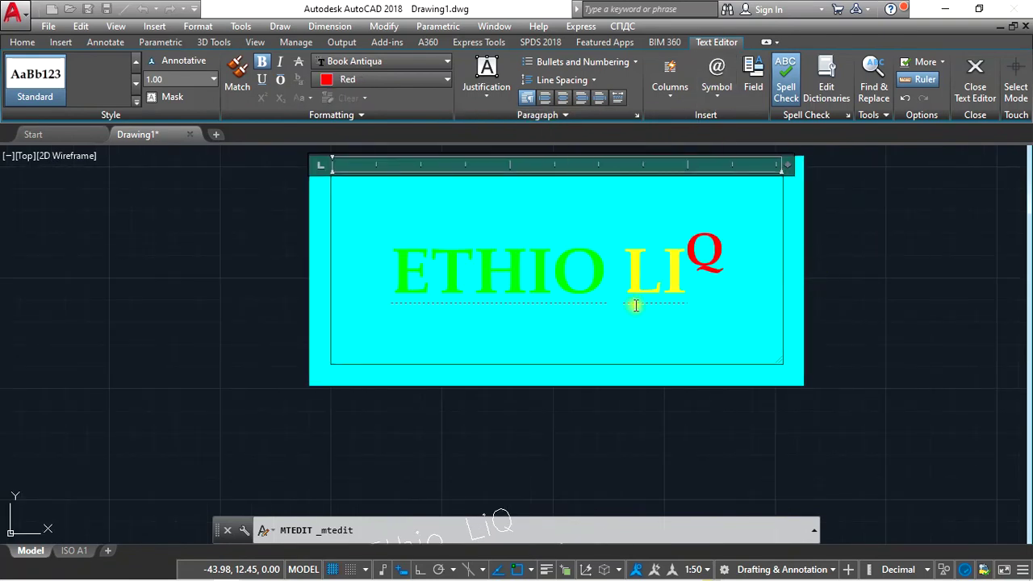
{"action": "left_click", "coordinate": [716, 87]}
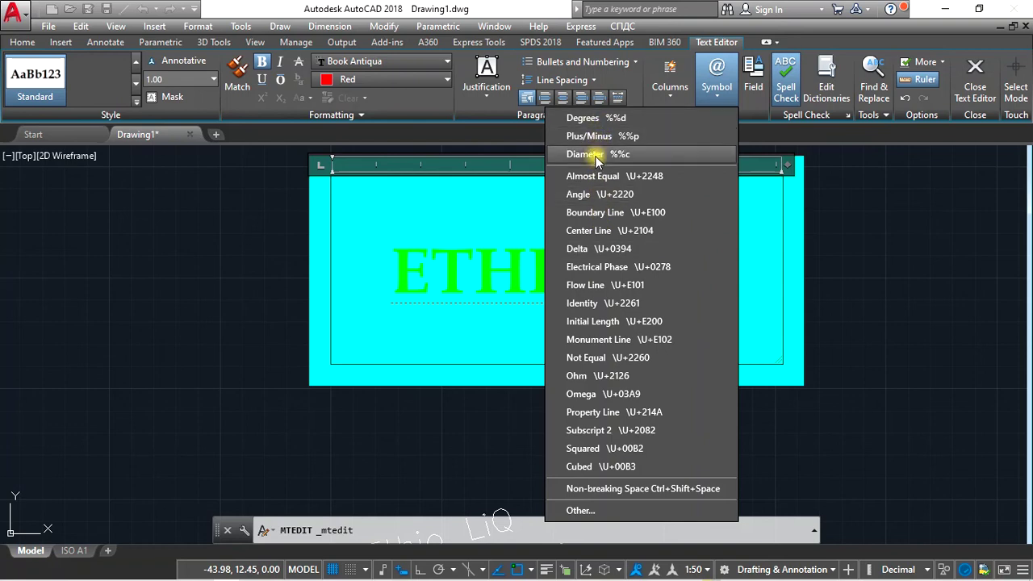
{"action": "left_click", "coordinate": [601, 194]}
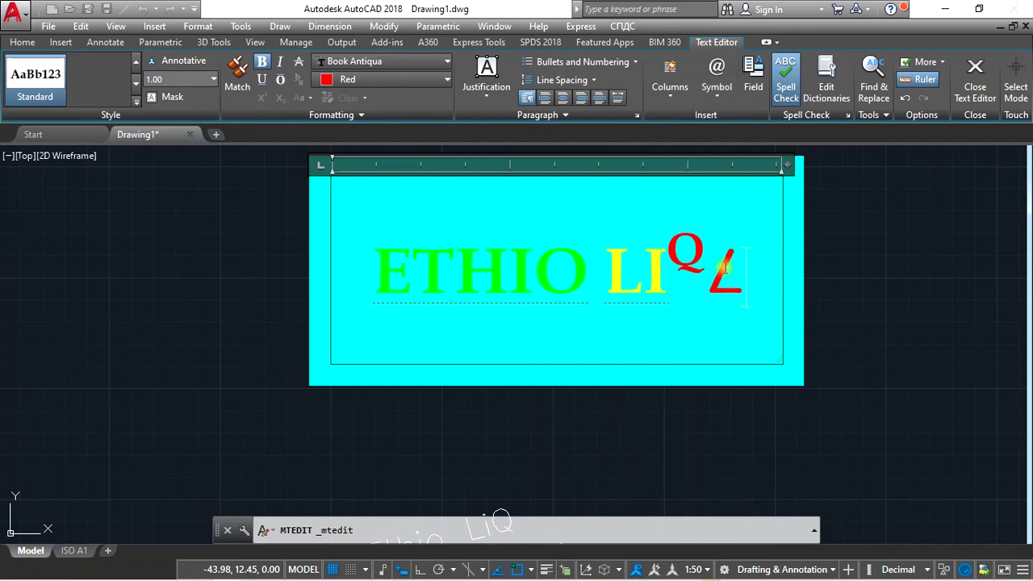
{"action": "left_click", "coordinate": [716, 81]}
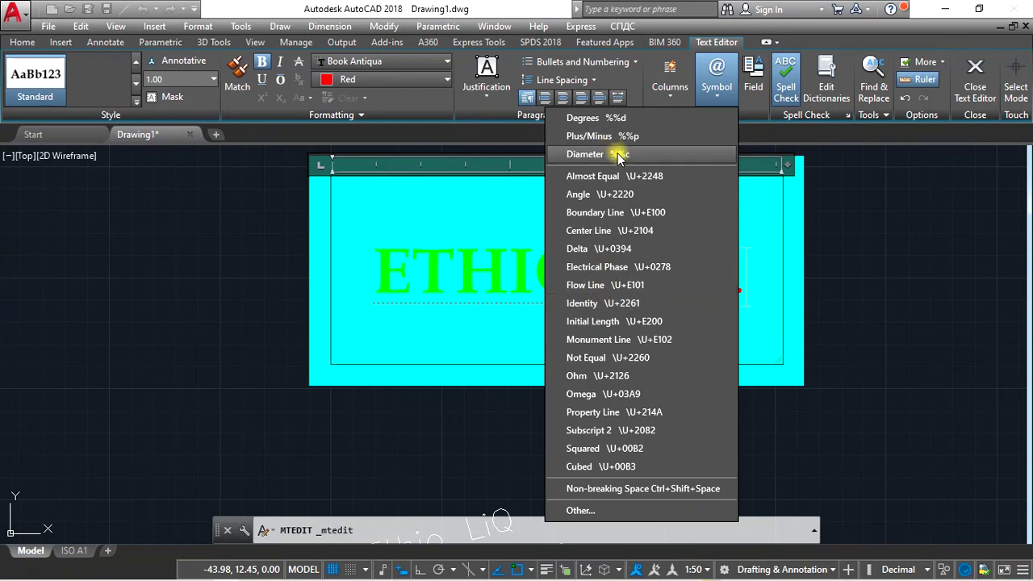
{"action": "left_click", "coordinate": [612, 154]}
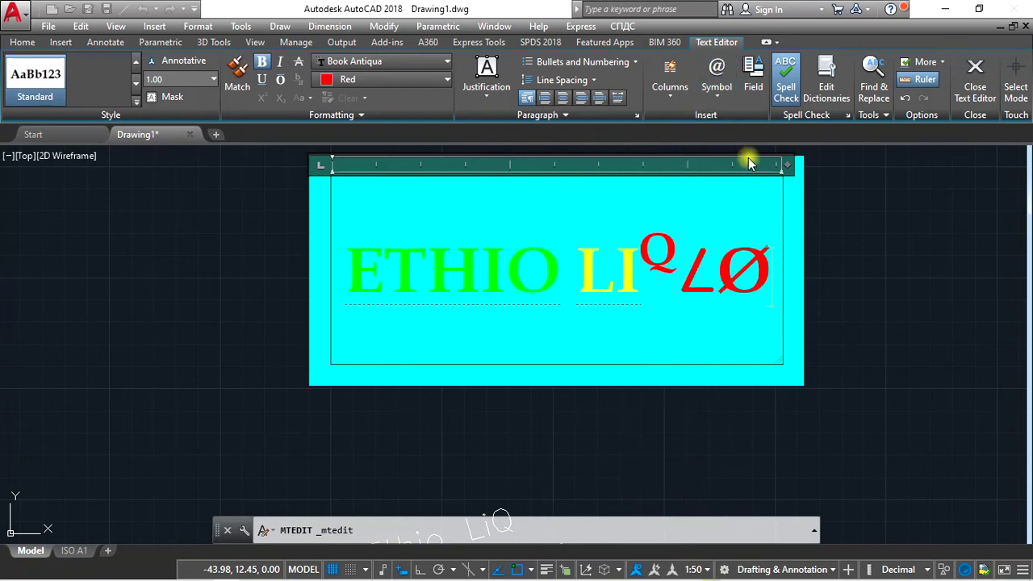
Copy Ô from Character Map and paste it after LIQ∠Ø.
{"action": "left_click", "coordinate": [718, 93]}
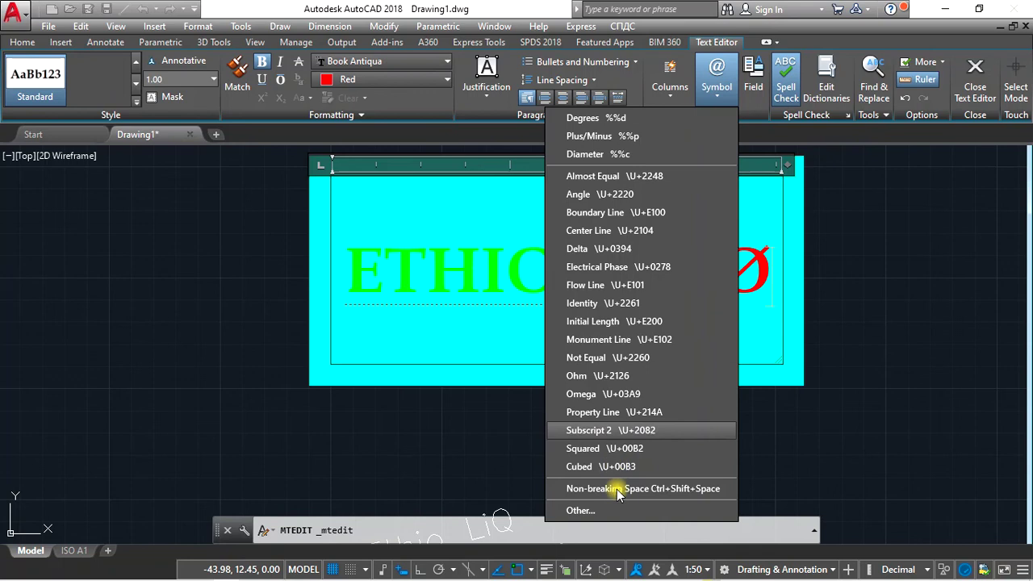
{"action": "left_click", "coordinate": [608, 513]}
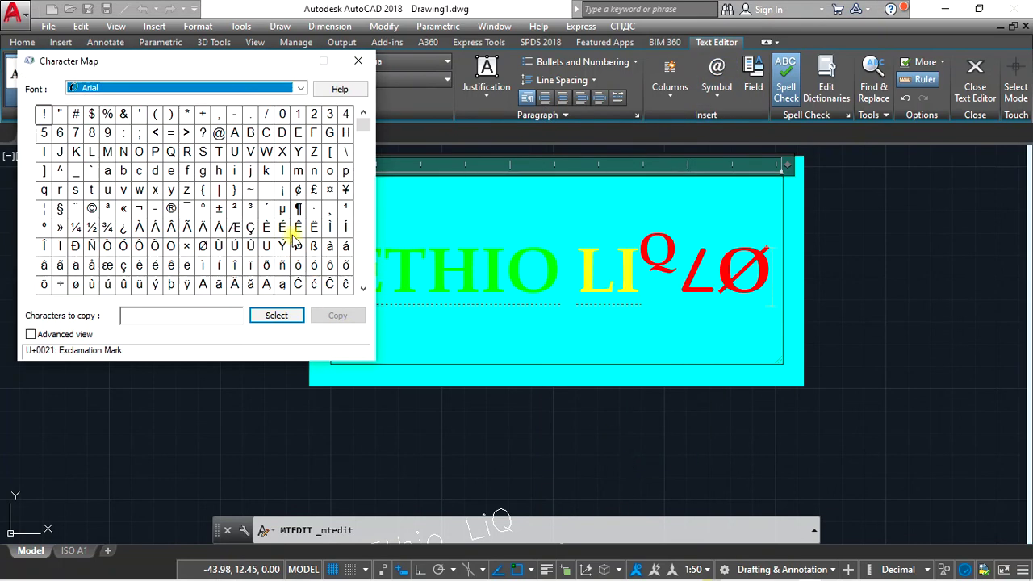
{"action": "left_click", "coordinate": [138, 246]}
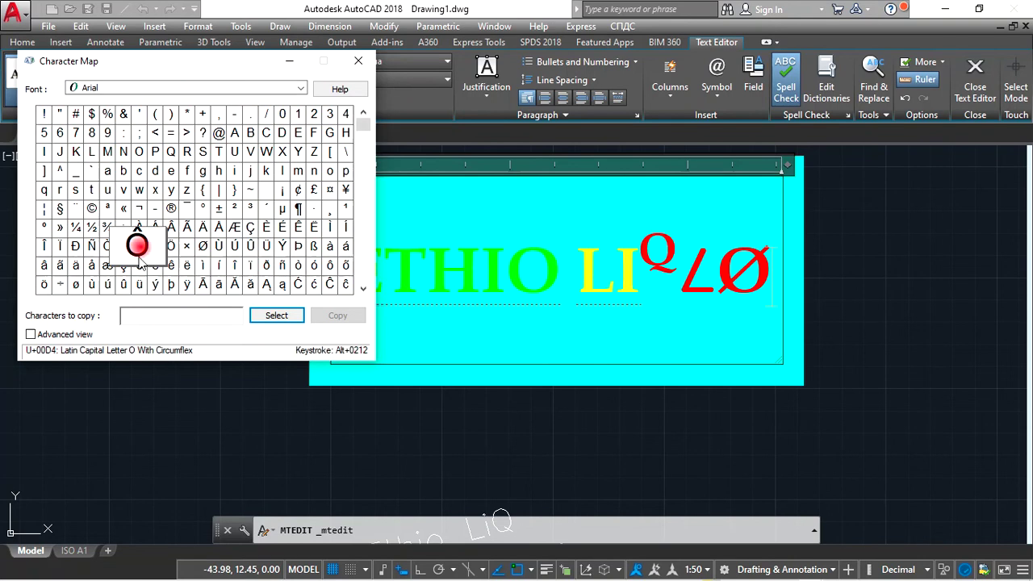
{"action": "left_click", "coordinate": [275, 318]}
{"action": "left_click", "coordinate": [338, 315]}
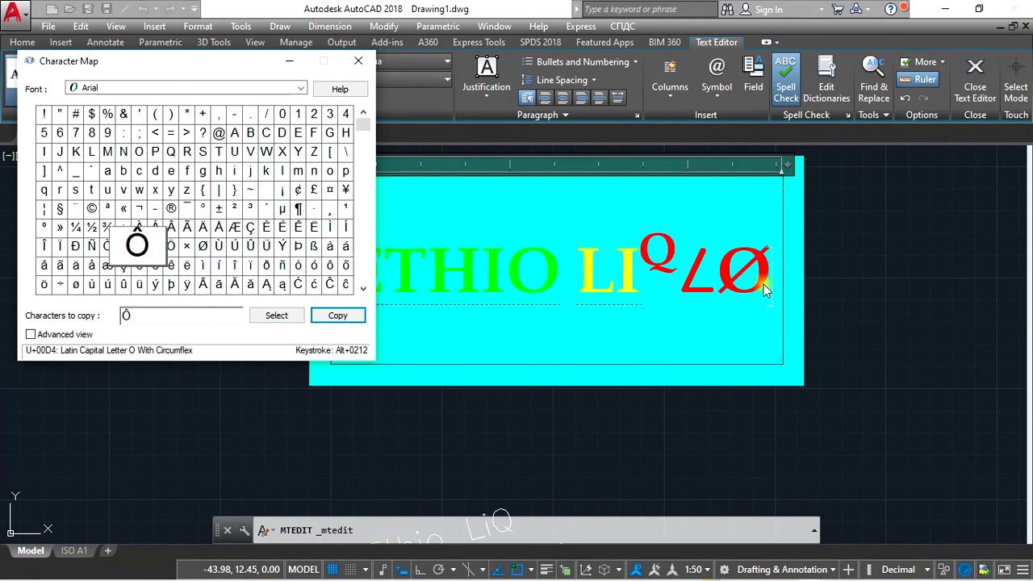
{"action": "left_click", "coordinate": [765, 292]}
{"action": "right_click", "coordinate": [767, 293]}
{"action": "left_click", "coordinate": [810, 151]}
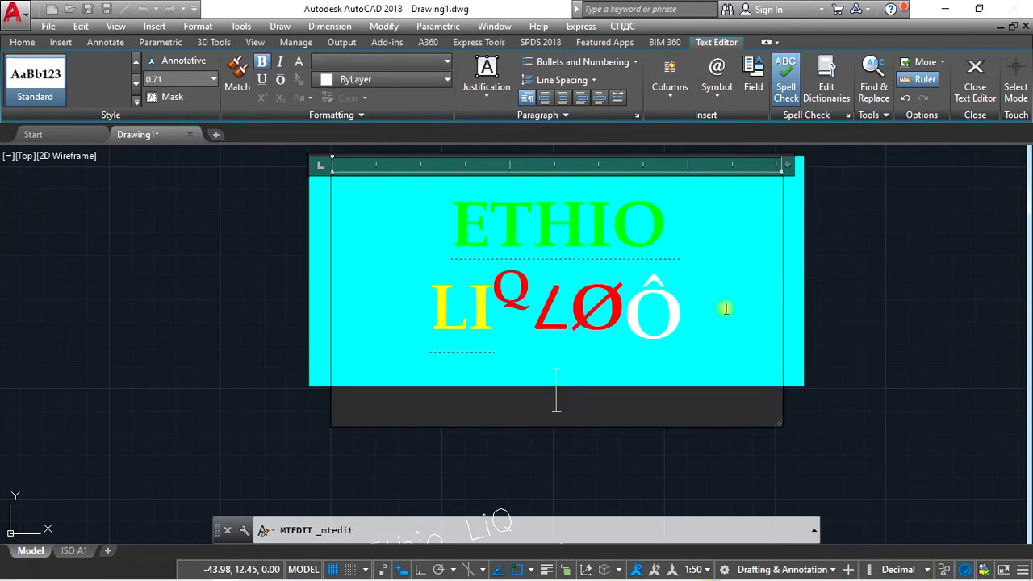
Toggle spell check and review the American English main dictionary without changing it.
{"action": "left_click_drag", "start_coordinate": [637, 310], "coordinate": [710, 302]}
{"action": "left_click", "coordinate": [731, 311]}
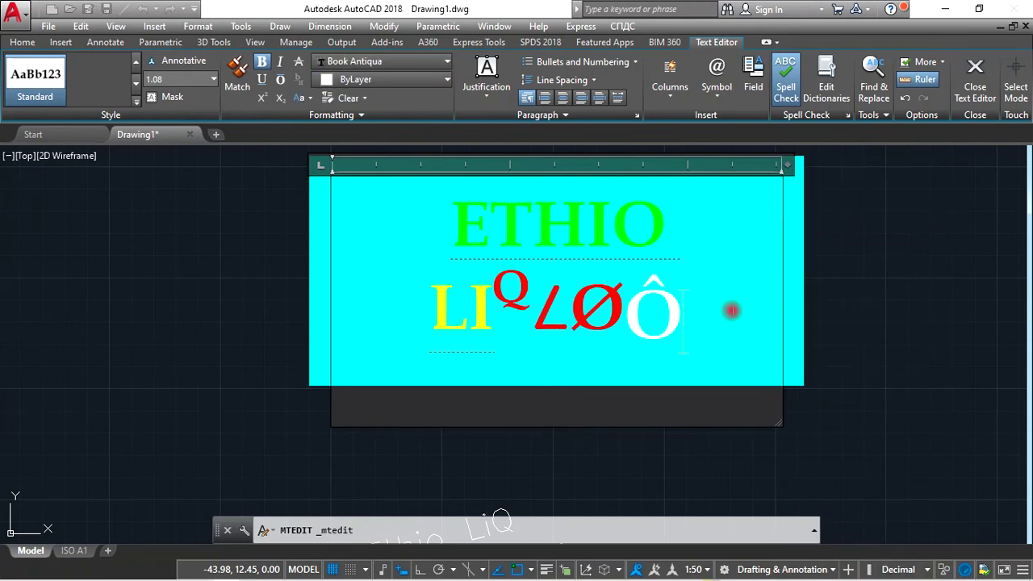
{"action": "left_click", "coordinate": [789, 72]}
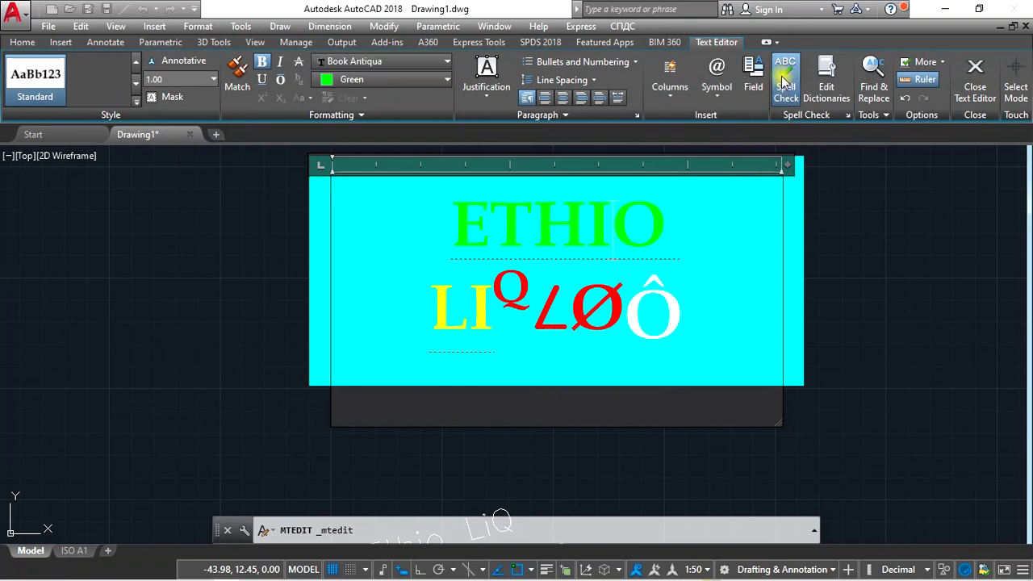
{"action": "left_click", "coordinate": [824, 81]}
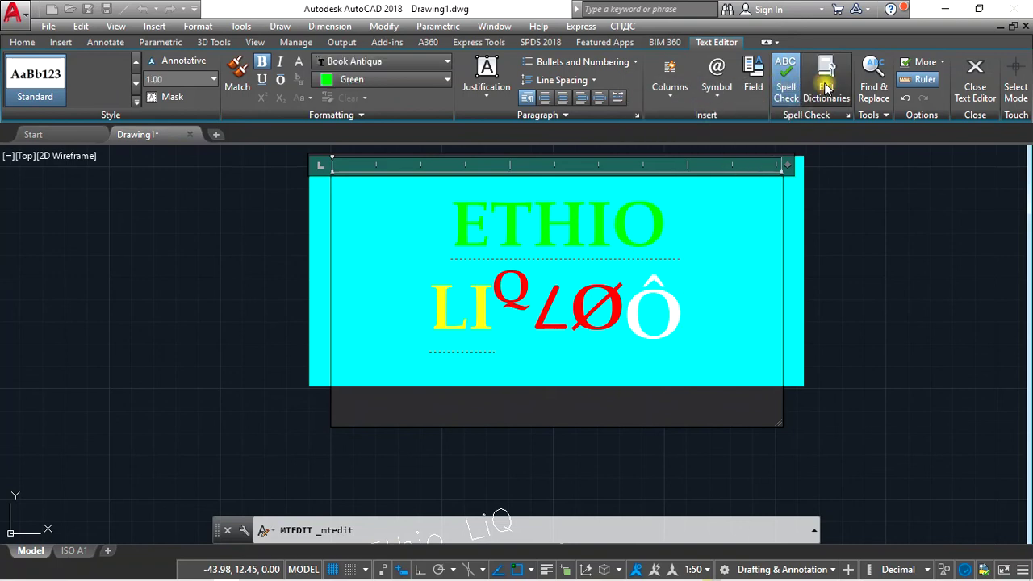
{"action": "left_click", "coordinate": [450, 204]}
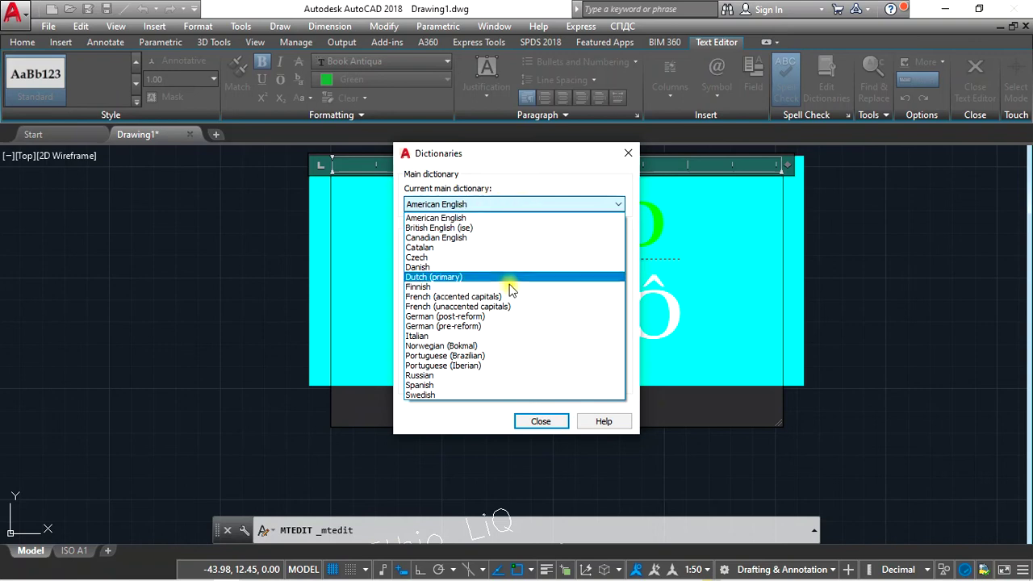
{"action": "left_click", "coordinate": [536, 422]}
{"action": "left_click", "coordinate": [627, 158]}
{"action": "left_click", "coordinate": [942, 65]}
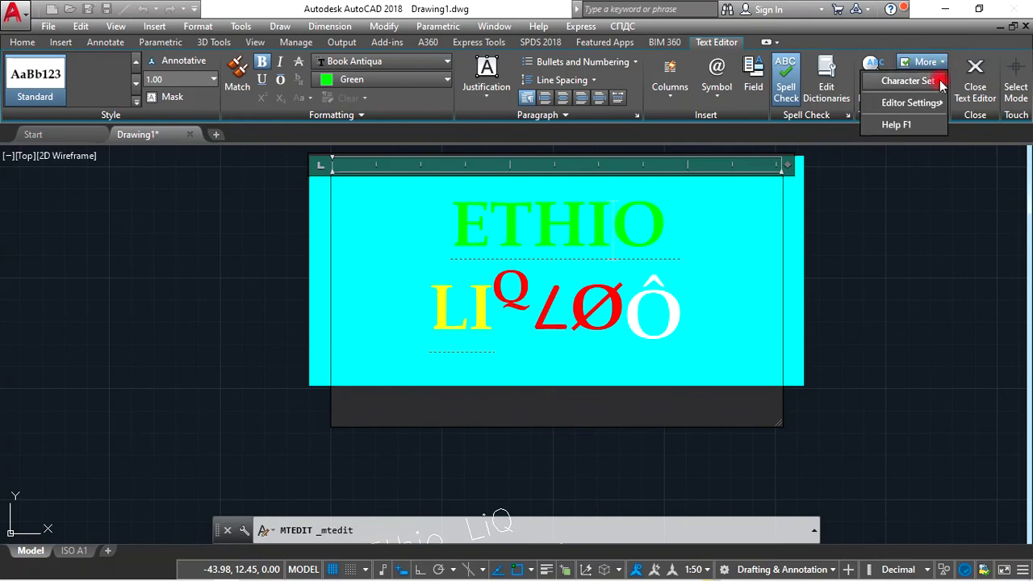
{"action": "mouse_move", "coordinate": [908, 81]}
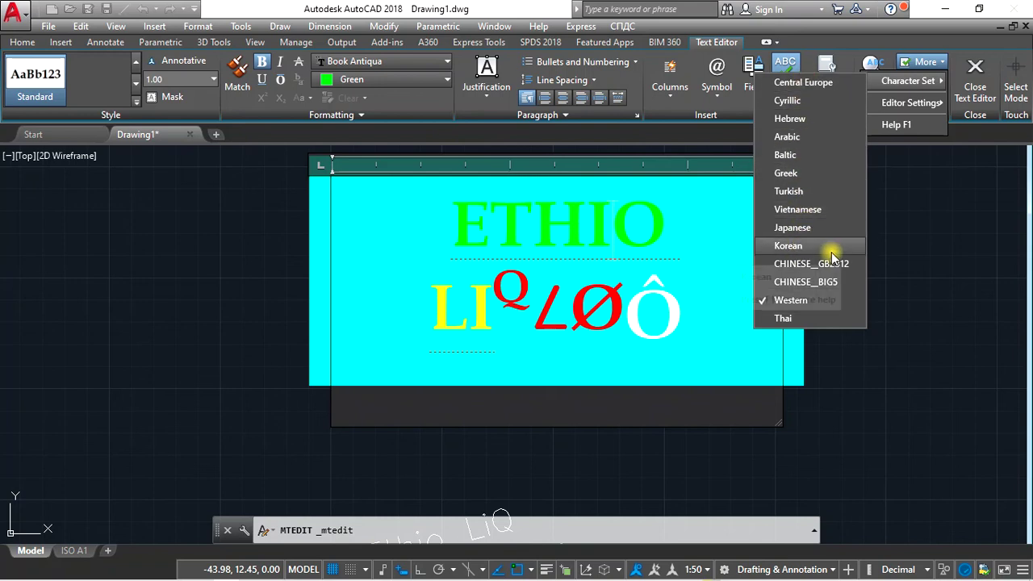
Delete the ∠, Ø and Ô characters so the heading reads ETHIO LIQ.
{"action": "left_click", "coordinate": [926, 228]}
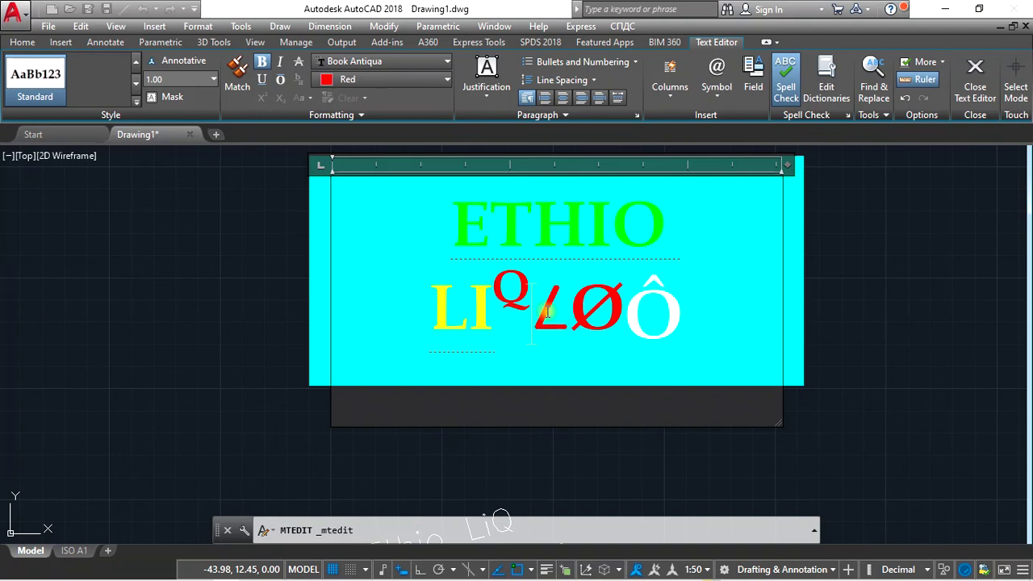
{"action": "key", "text": "ctrl+z"}
{"action": "key", "text": "ctrl+z"}
{"action": "key", "text": "ctrl+z"}
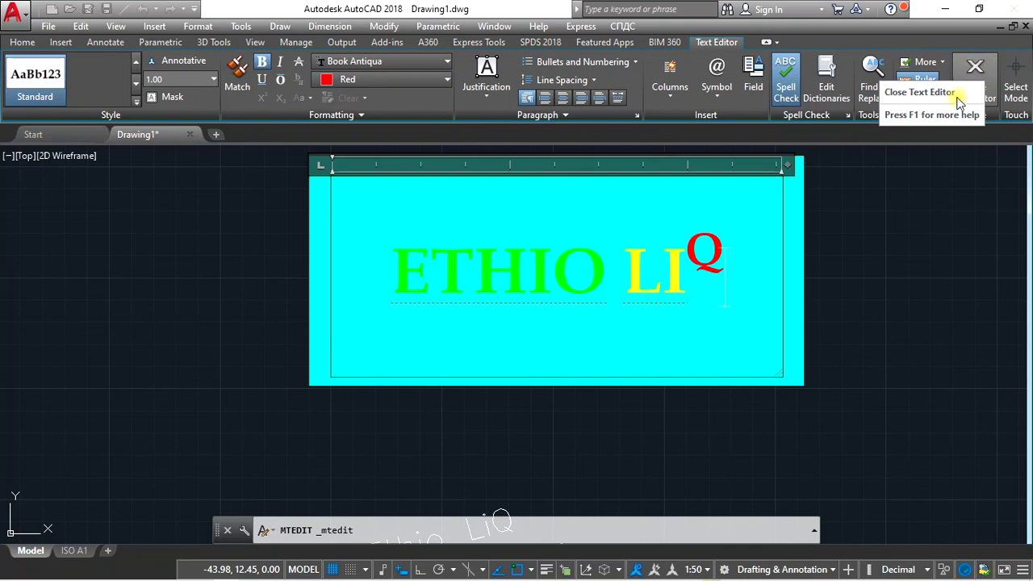
Close the text editor on the ETHIO LIQ heading and zoom until the dimensioned shape shows.
{"action": "left_click", "coordinate": [958, 102]}
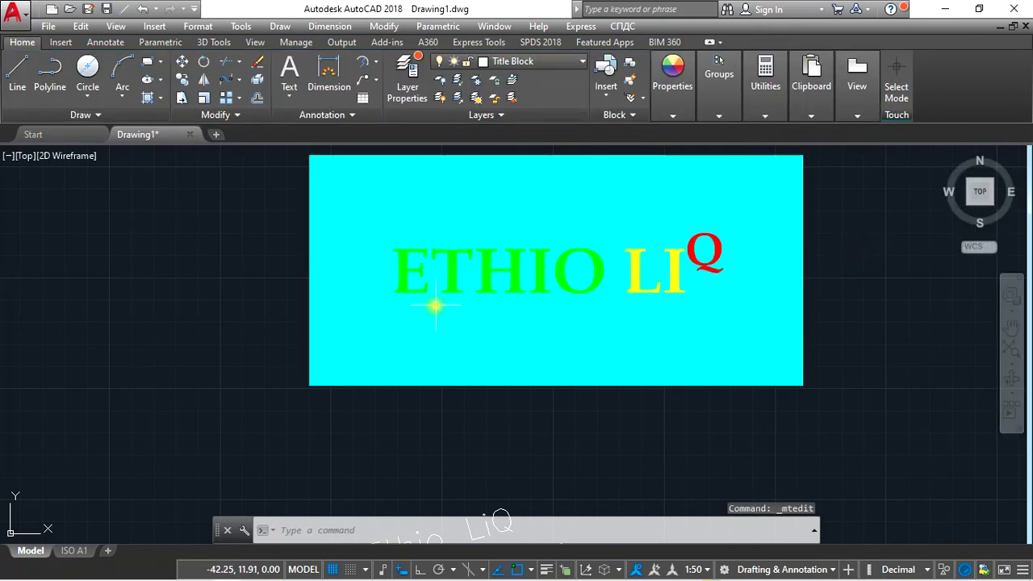
{"action": "scroll", "coordinate": [437, 292], "scroll_direction": "down", "scroll_amount": 2}
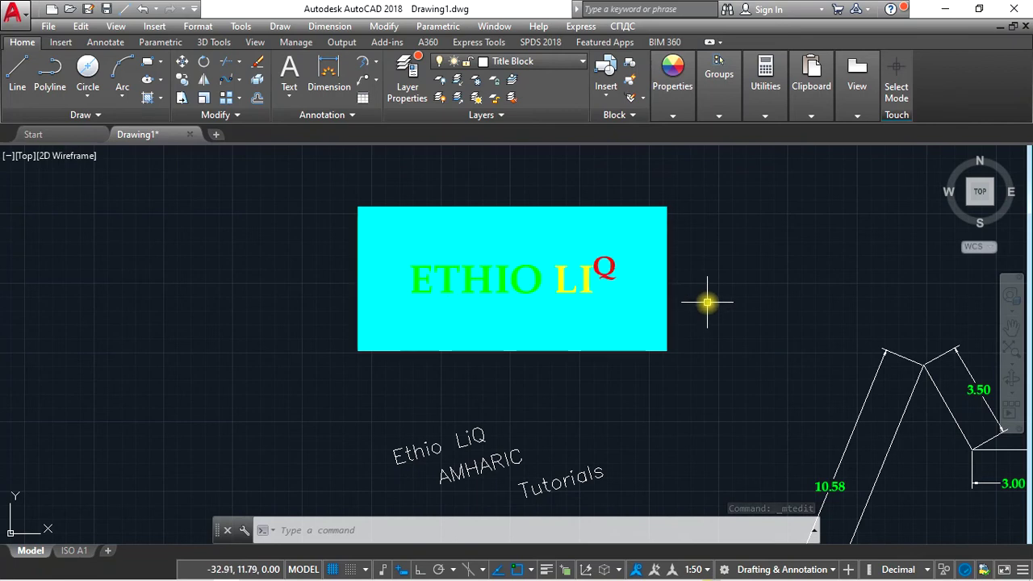
{"action": "scroll", "coordinate": [708, 299], "scroll_direction": "up", "scroll_amount": 2}
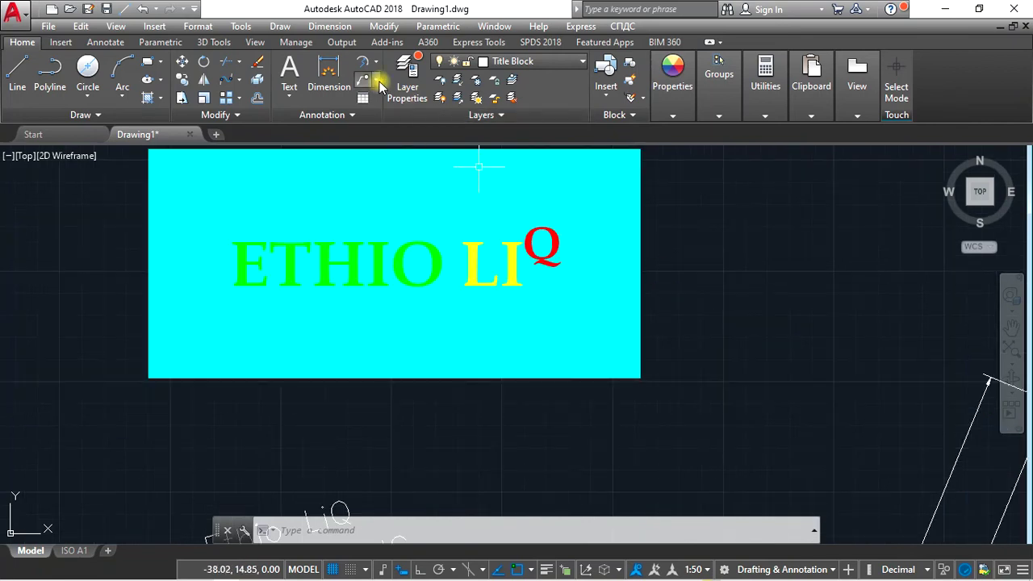
{"action": "scroll", "coordinate": [645, 228], "scroll_direction": "down", "scroll_amount": 4}
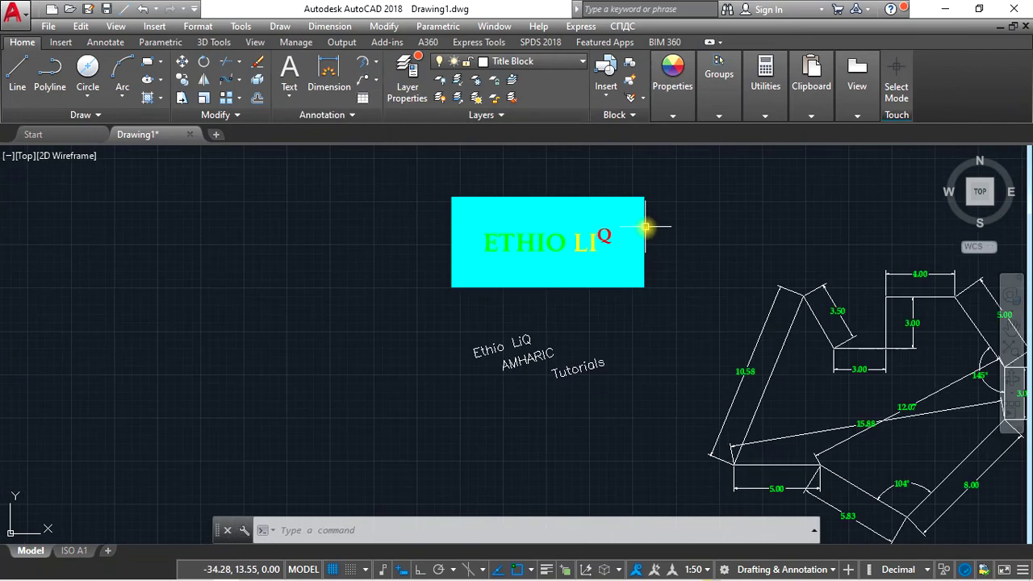
{"action": "scroll", "coordinate": [528, 324], "scroll_direction": "down", "scroll_amount": 2}
{"action": "scroll", "coordinate": [619, 390], "scroll_direction": "up", "scroll_amount": 2}
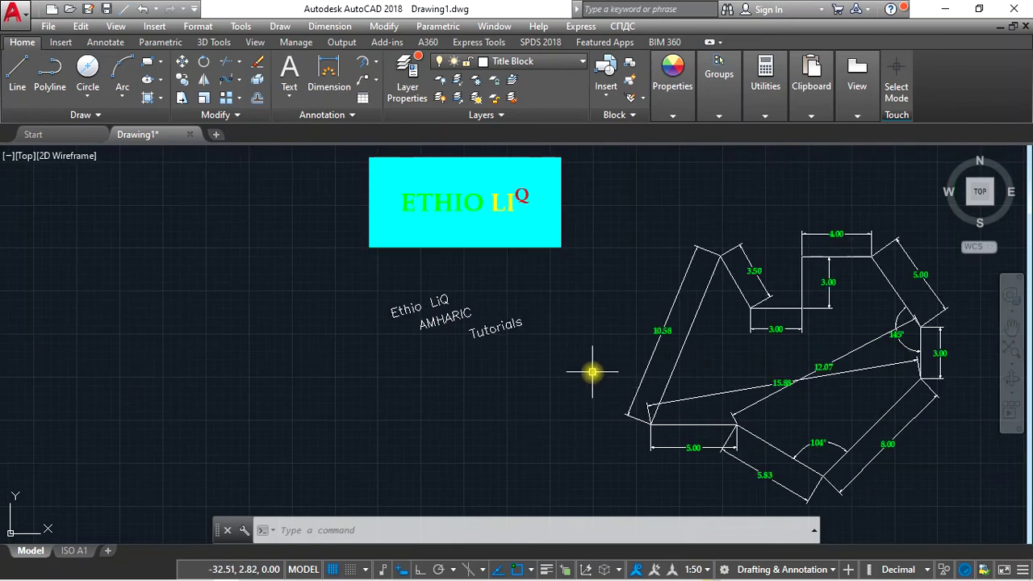
Start a multileader with its arrowhead on the shape's left edge and landing by the Tutorials text.
{"action": "scroll", "coordinate": [593, 372], "scroll_direction": "up", "scroll_amount": 2}
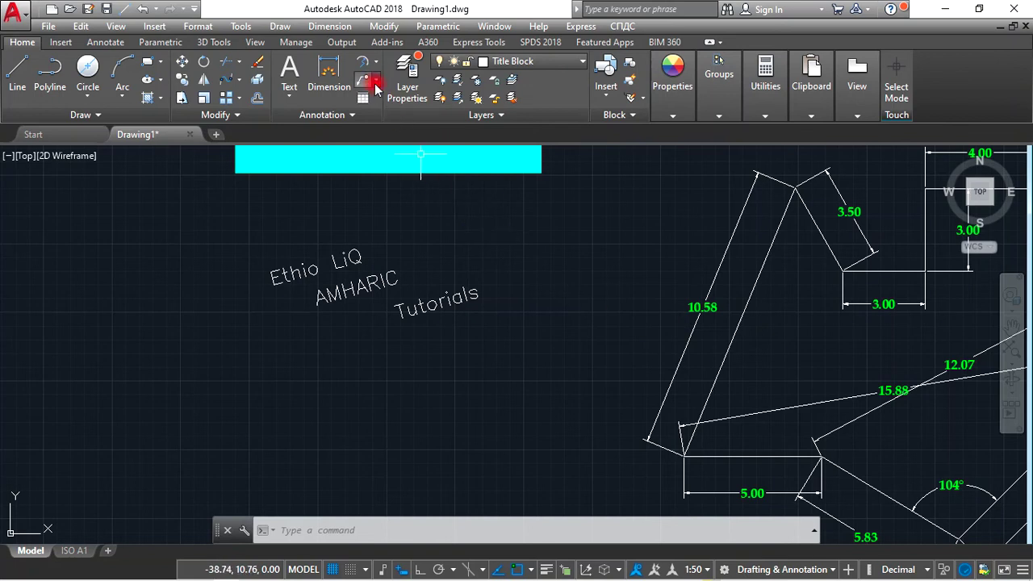
{"action": "left_click", "coordinate": [376, 84]}
{"action": "left_click", "coordinate": [341, 103]}
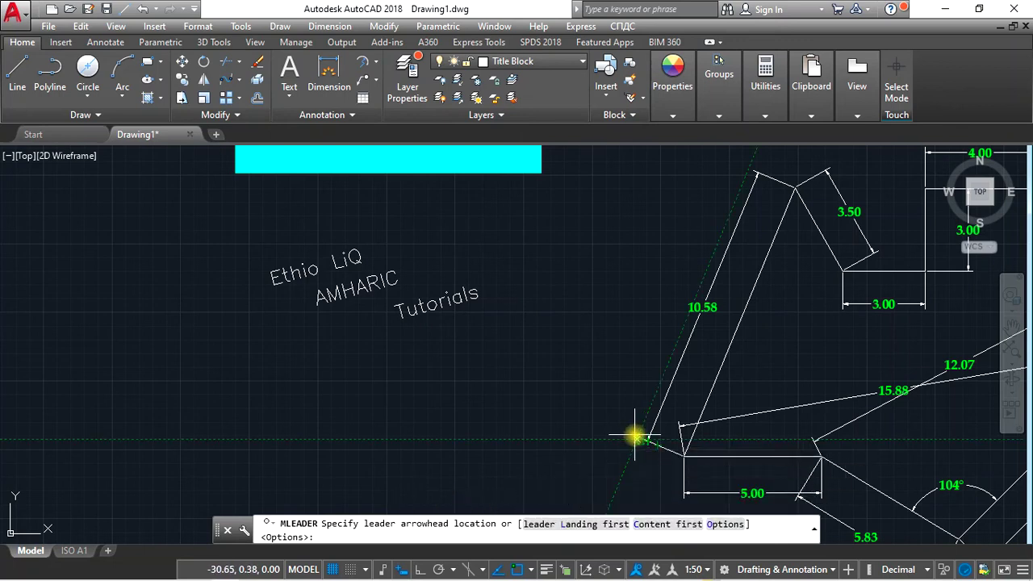
{"action": "left_click", "coordinate": [674, 359]}
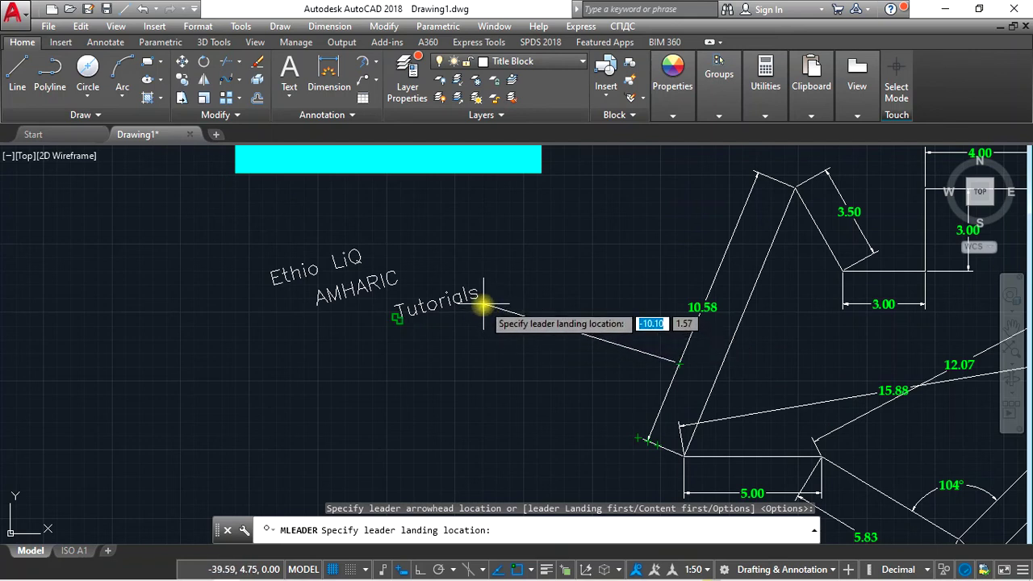
{"action": "left_click", "coordinate": [421, 321]}
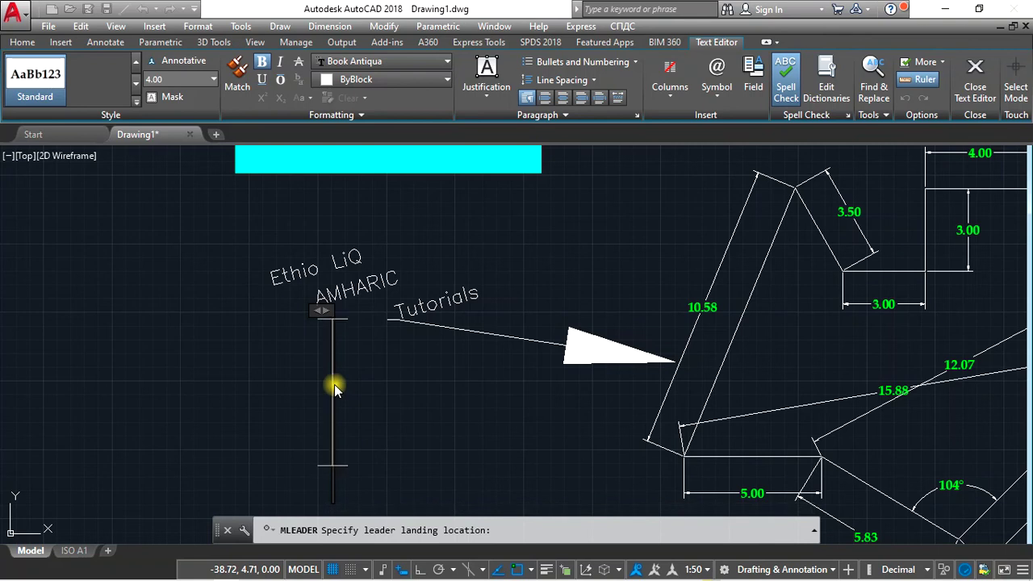
Label the leader 'Drawing 1' with 1.00 text height and finish the multileader.
{"action": "type", "text": "D"}
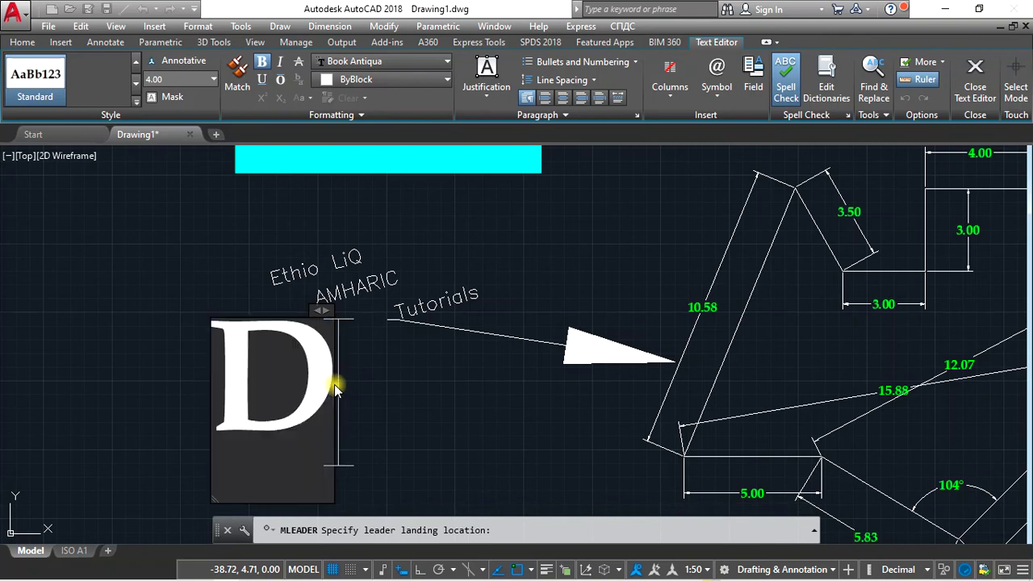
{"action": "type", "text": "rawi"}
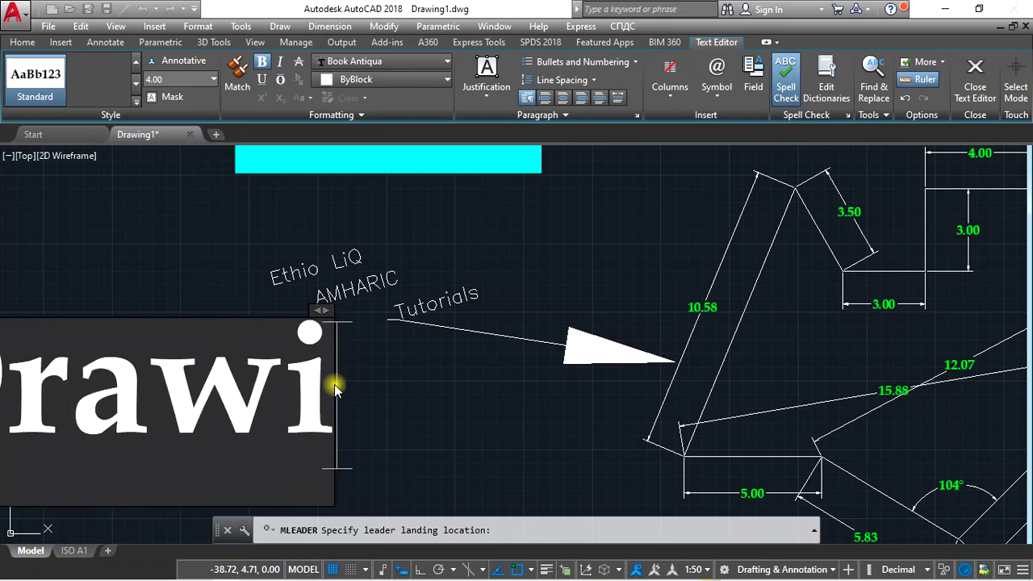
{"action": "type", "text": "ng 1"}
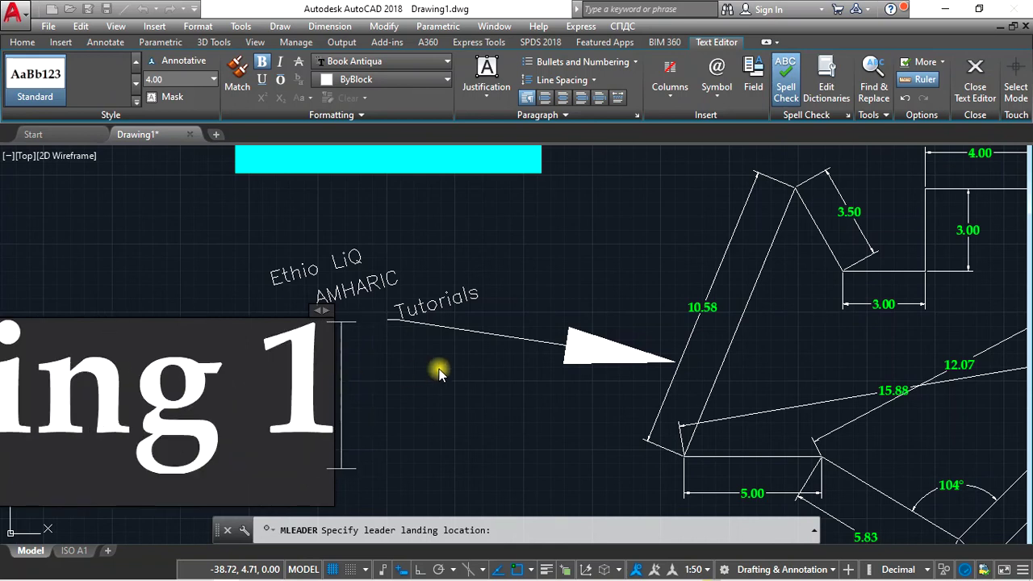
{"action": "scroll", "coordinate": [422, 371], "scroll_direction": "down", "scroll_amount": 3}
{"action": "scroll", "coordinate": [409, 355], "scroll_direction": "down", "scroll_amount": 1}
{"action": "mouse_move", "coordinate": [107, 377]}
{"action": "left_mouse_down"}
{"action": "mouse_move", "coordinate": [317, 376]}
{"action": "mouse_move", "coordinate": [391, 333]}
{"action": "left_mouse_up"}
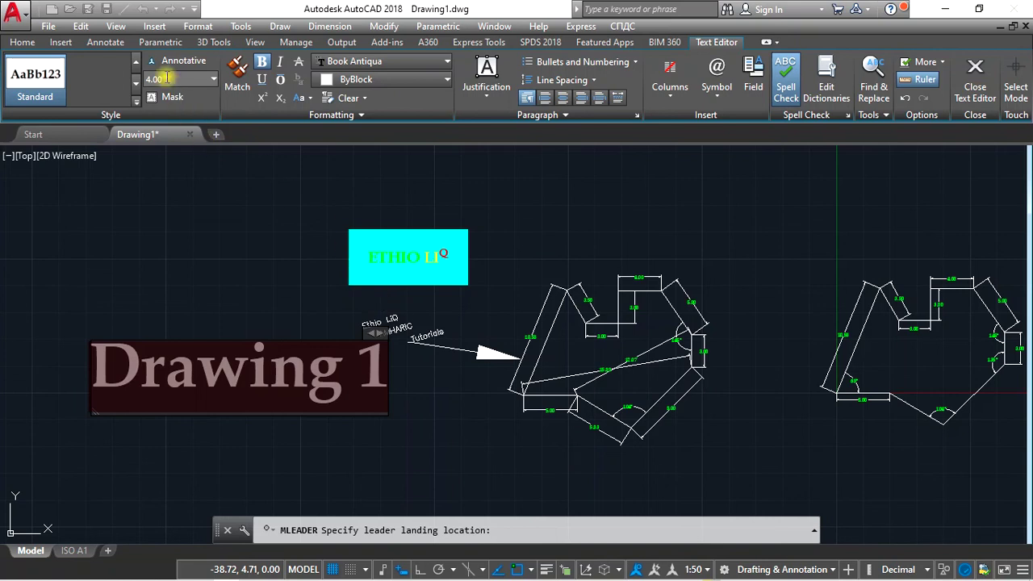
{"action": "left_click", "coordinate": [214, 79]}
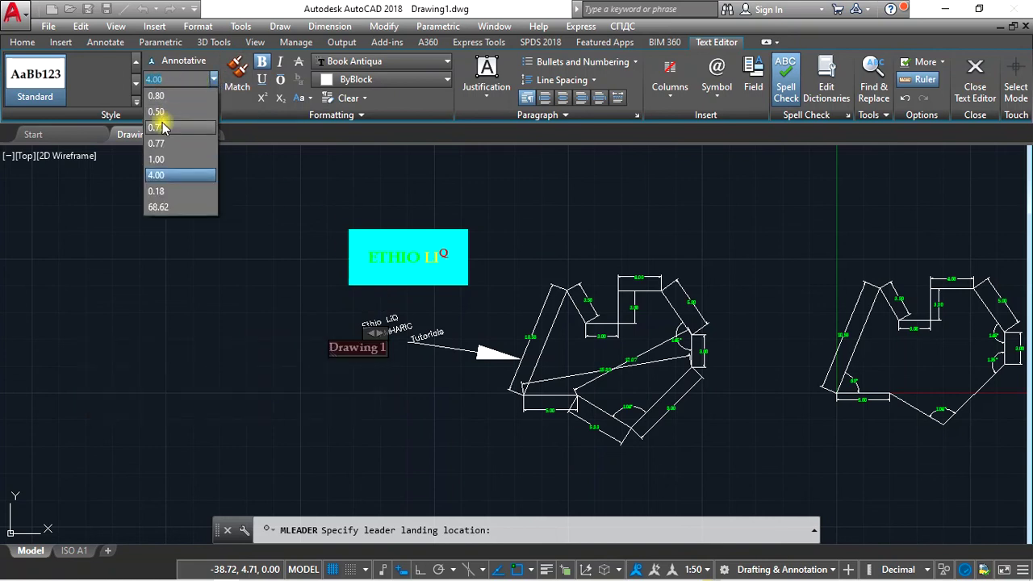
{"action": "left_click", "coordinate": [170, 169]}
{"action": "scroll", "coordinate": [433, 379], "scroll_direction": "up", "scroll_amount": 2}
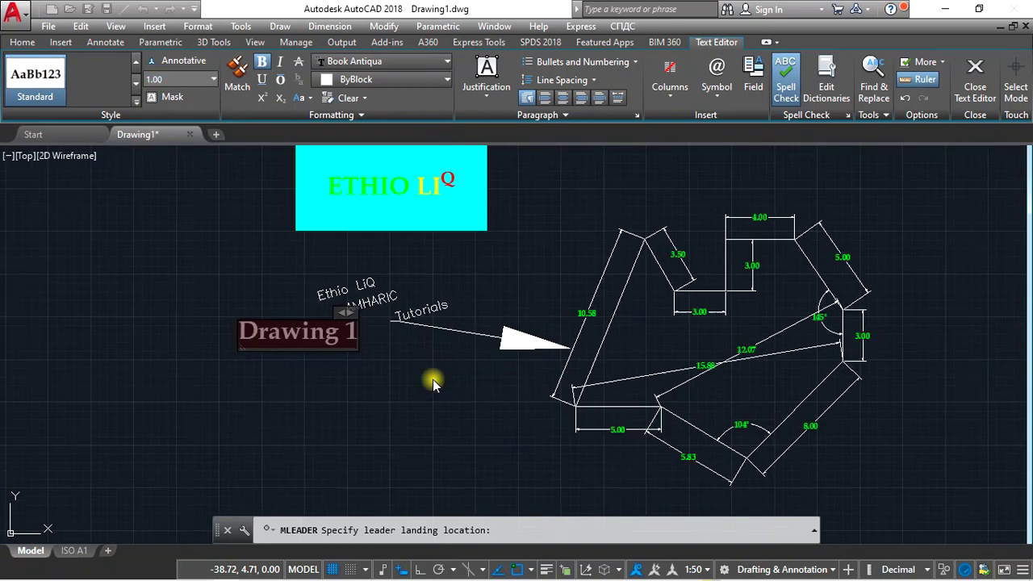
{"action": "scroll", "coordinate": [433, 379], "scroll_direction": "up", "scroll_amount": 2}
{"action": "left_click", "coordinate": [408, 349]}
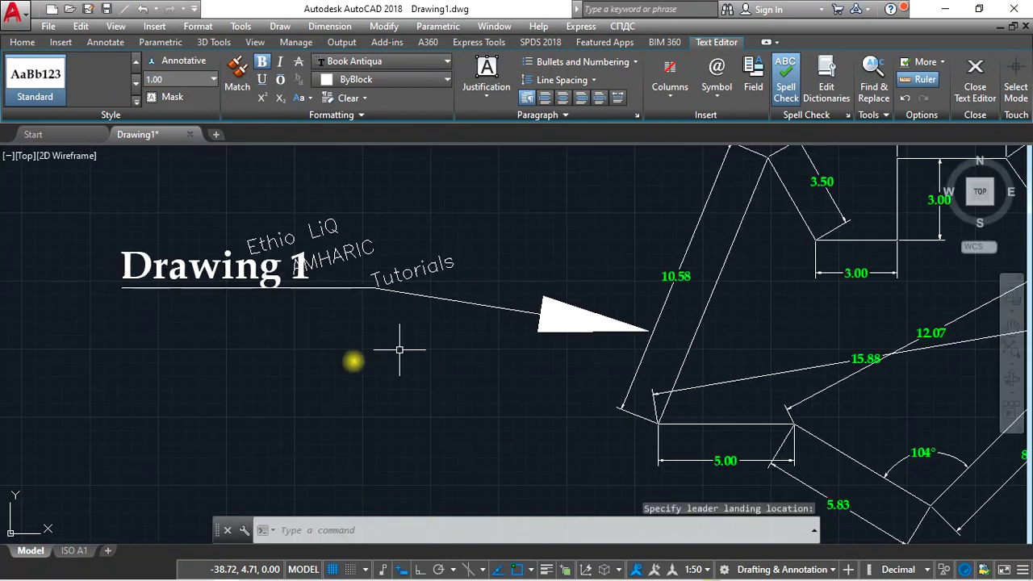
Stretch the Drawing 1 leader's landing point to a new position.
{"action": "left_click", "coordinate": [397, 274]}
{"action": "left_click", "coordinate": [388, 283]}
{"action": "left_click", "coordinate": [369, 289]}
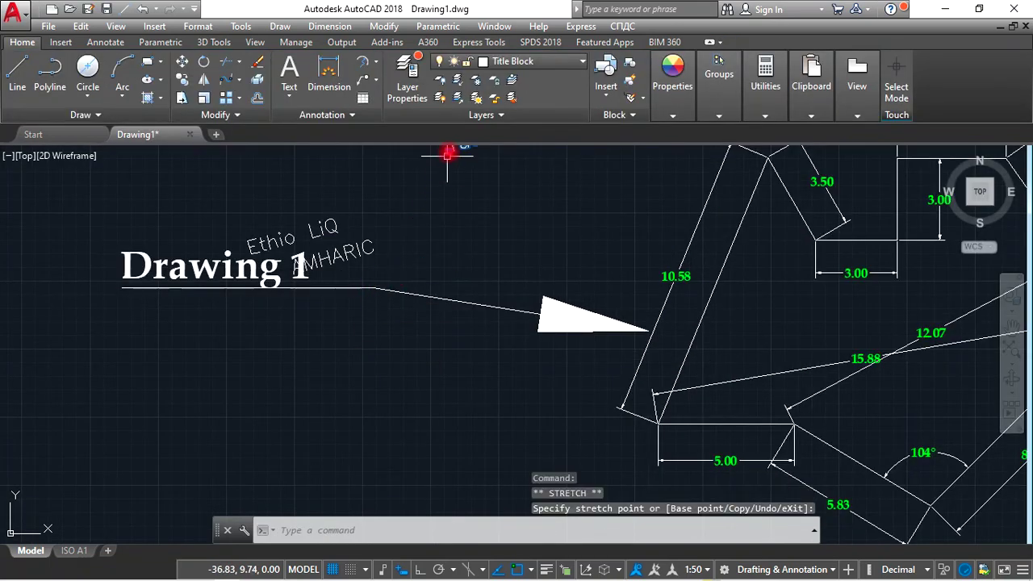
{"action": "left_click", "coordinate": [329, 218]}
{"action": "mouse_move", "coordinate": [252, 252]}
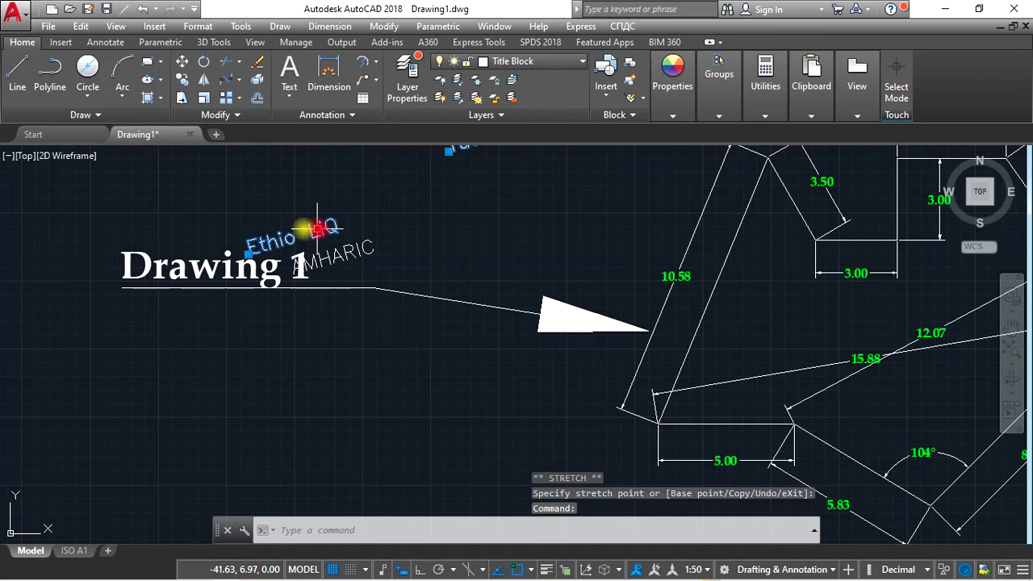
Move the Ethio LiQ and AMHARIC texts higher, clear above the Drawing 1 label.
{"action": "left_click", "coordinate": [250, 250]}
{"action": "left_click", "coordinate": [341, 185]}
{"action": "left_click", "coordinate": [342, 259]}
{"action": "left_click", "coordinate": [327, 256]}
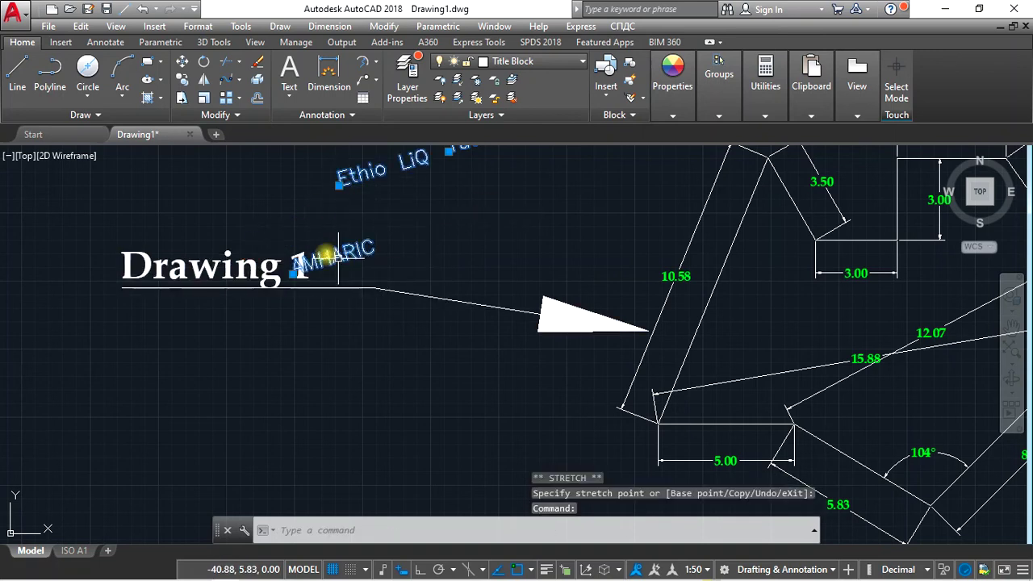
{"action": "left_click", "coordinate": [298, 273]}
{"action": "scroll", "coordinate": [523, 191], "scroll_direction": "down", "scroll_amount": 2}
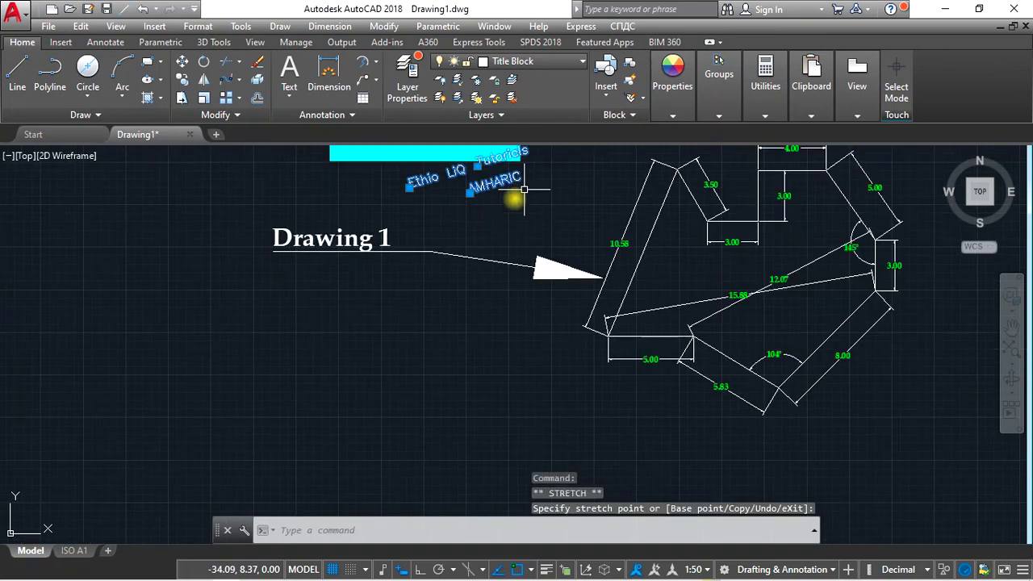
{"action": "scroll", "coordinate": [434, 243], "scroll_direction": "up", "scroll_amount": 2}
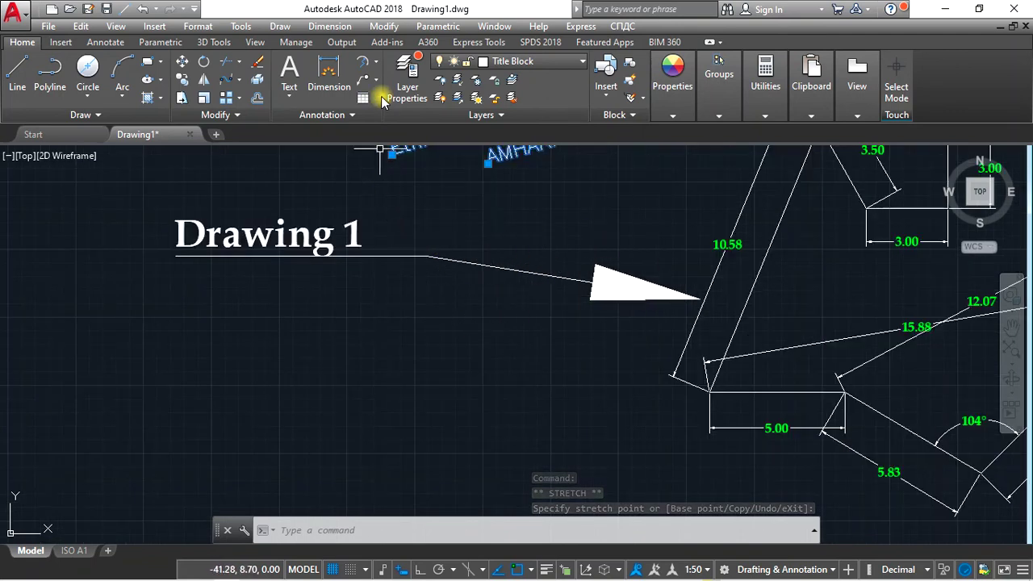
Start Add Leader on the Drawing 1 multileader.
{"action": "left_click", "coordinate": [377, 81]}
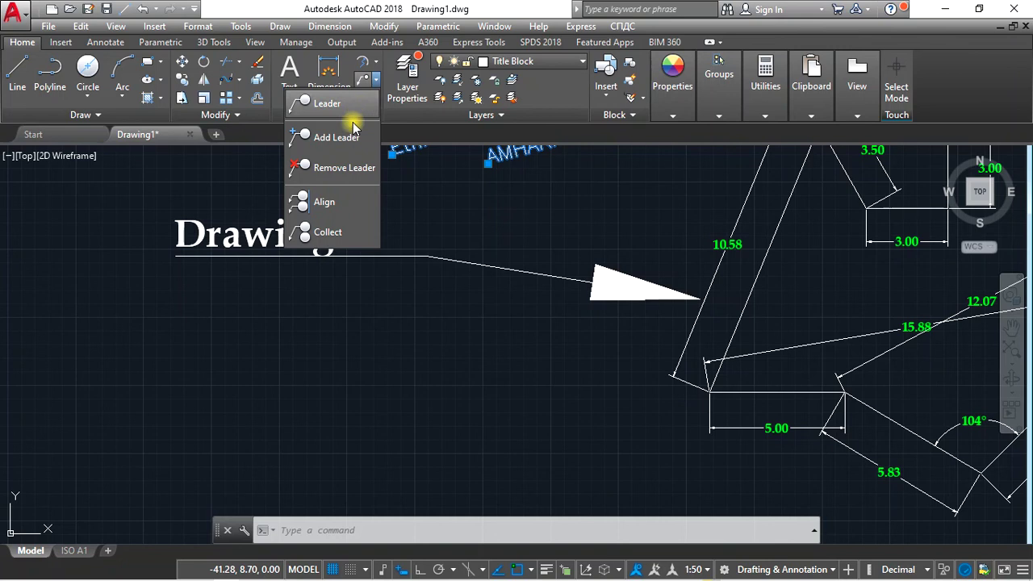
{"action": "left_click", "coordinate": [313, 136]}
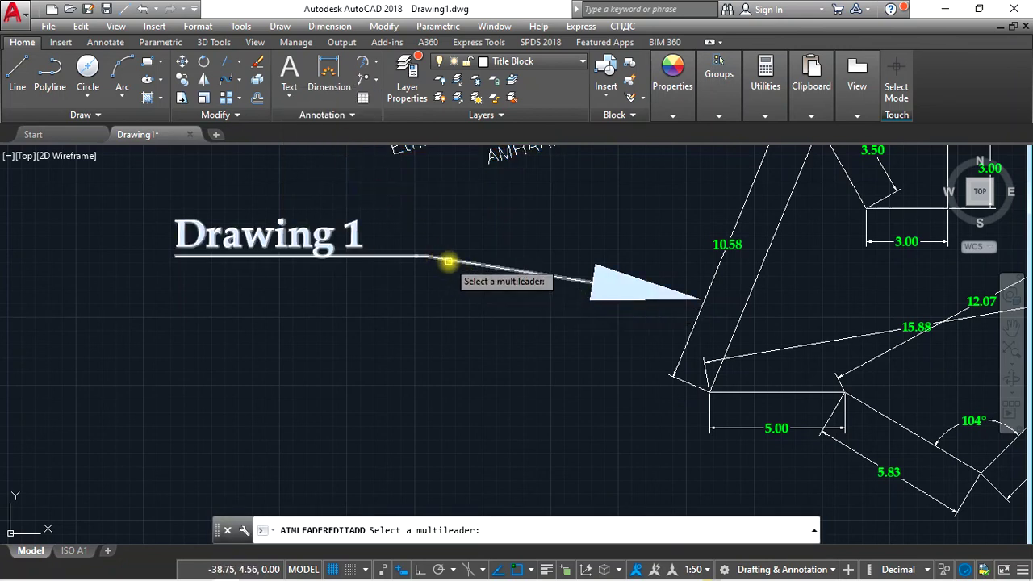
{"action": "left_click", "coordinate": [489, 265]}
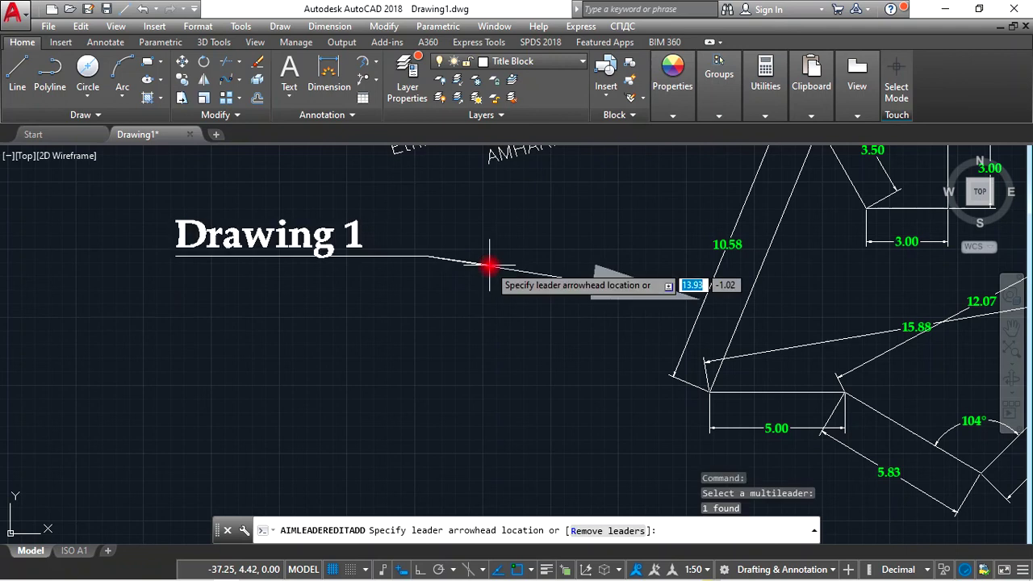
{"action": "scroll", "coordinate": [507, 307], "scroll_direction": "down", "scroll_amount": 3}
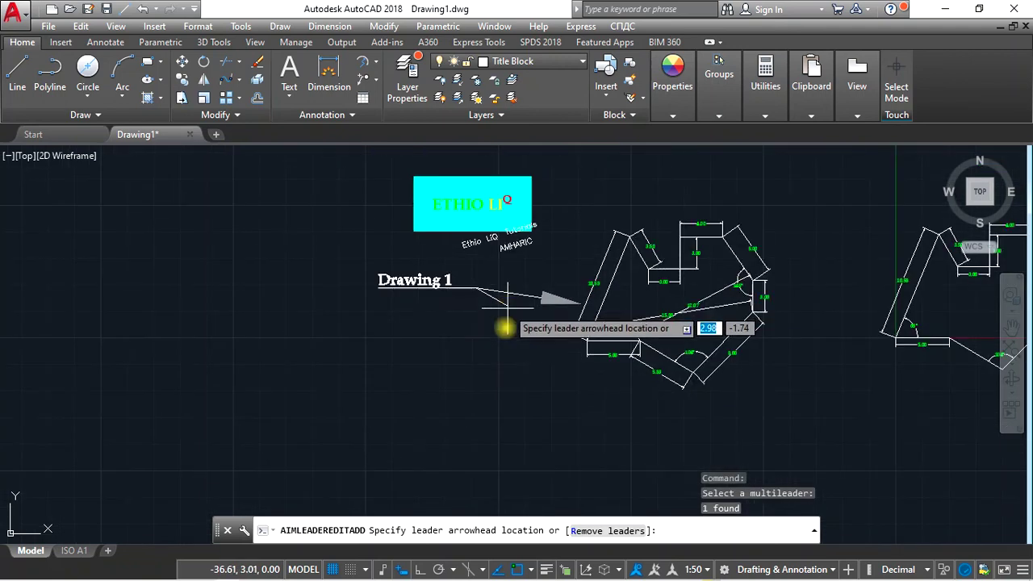
{"action": "scroll", "coordinate": [581, 359], "scroll_direction": "up", "scroll_amount": 1}
{"action": "scroll", "coordinate": [627, 295], "scroll_direction": "down", "scroll_amount": 2}
Place four extra leader arrowheads fanning across the dimensioned shape, then end the command.
{"action": "left_click", "coordinate": [768, 230]}
{"action": "left_click", "coordinate": [811, 279]}
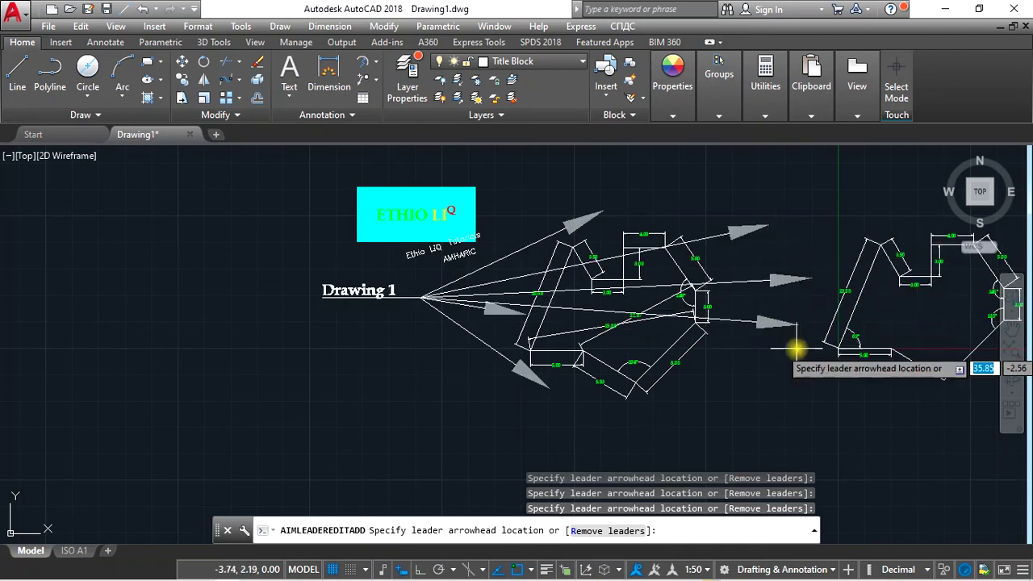
{"action": "left_click", "coordinate": [795, 345]}
{"action": "left_click", "coordinate": [760, 389]}
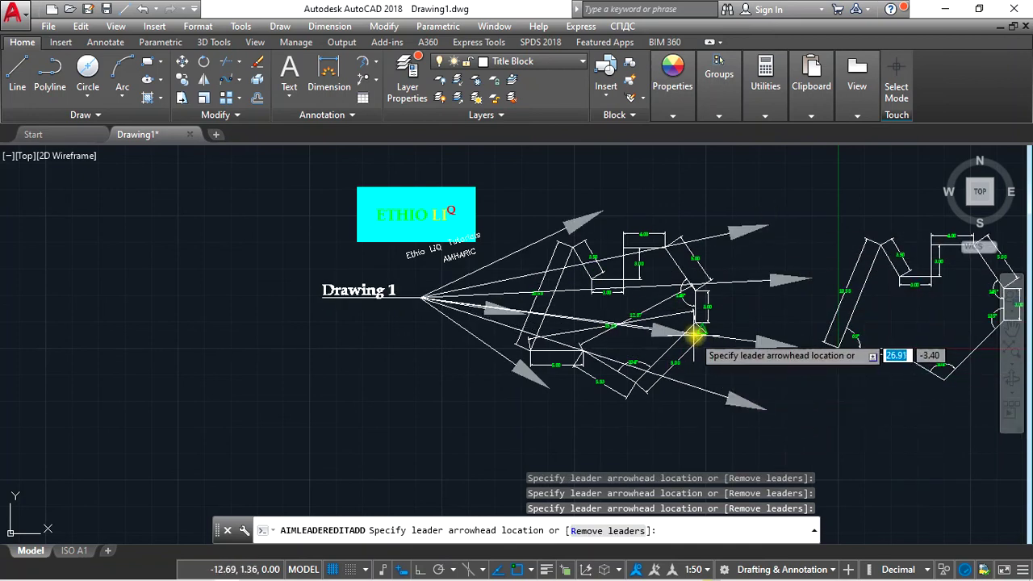
{"action": "scroll", "coordinate": [702, 331], "scroll_direction": "up", "scroll_amount": 2}
{"action": "key", "text": "Escape"}
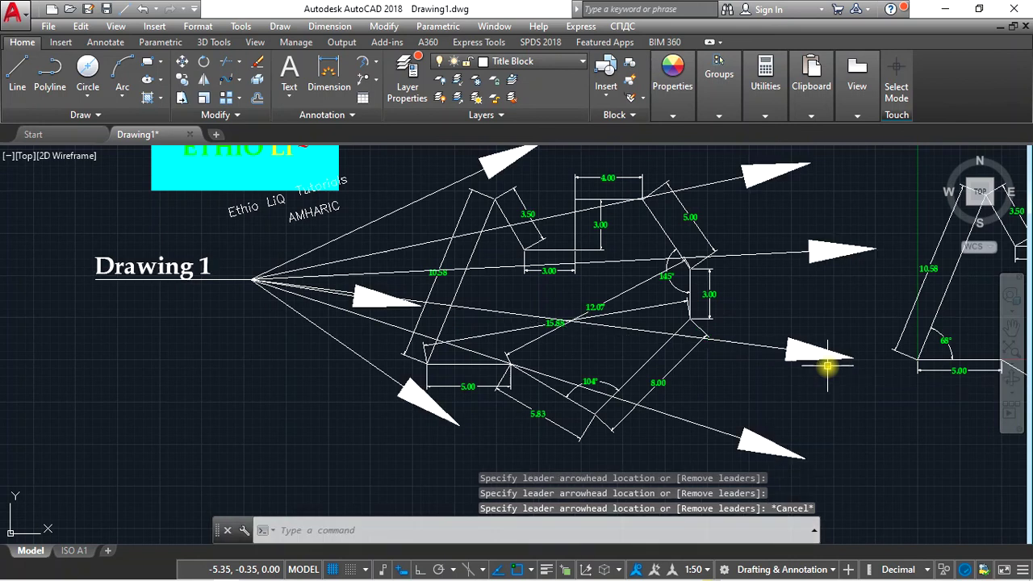
{"action": "scroll", "coordinate": [836, 314], "scroll_direction": "down", "scroll_amount": 2}
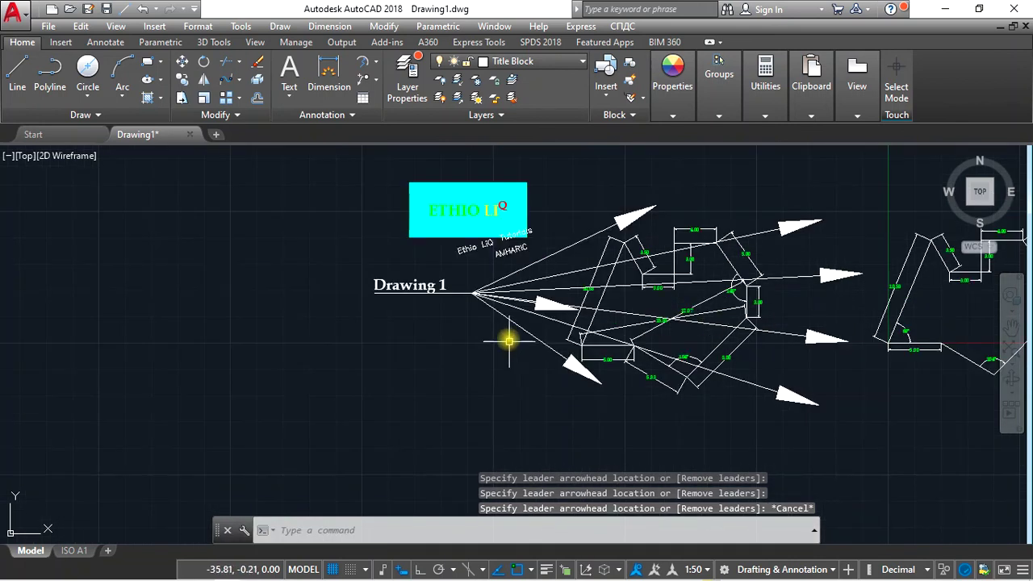
{"action": "scroll", "coordinate": [484, 299], "scroll_direction": "up", "scroll_amount": 2}
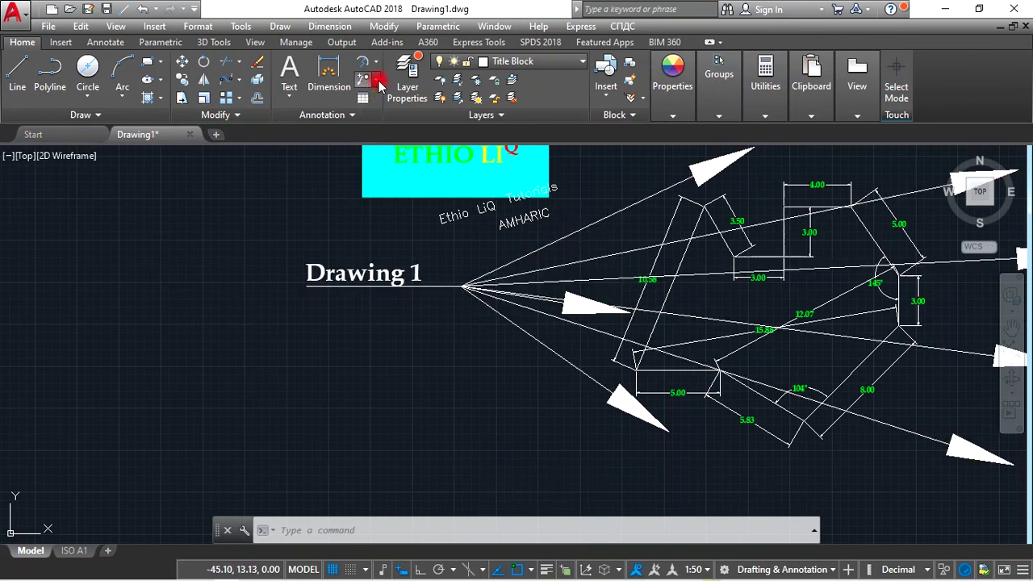
Remove the upper-right leader from the Drawing 1 multileader.
{"action": "left_click", "coordinate": [377, 81]}
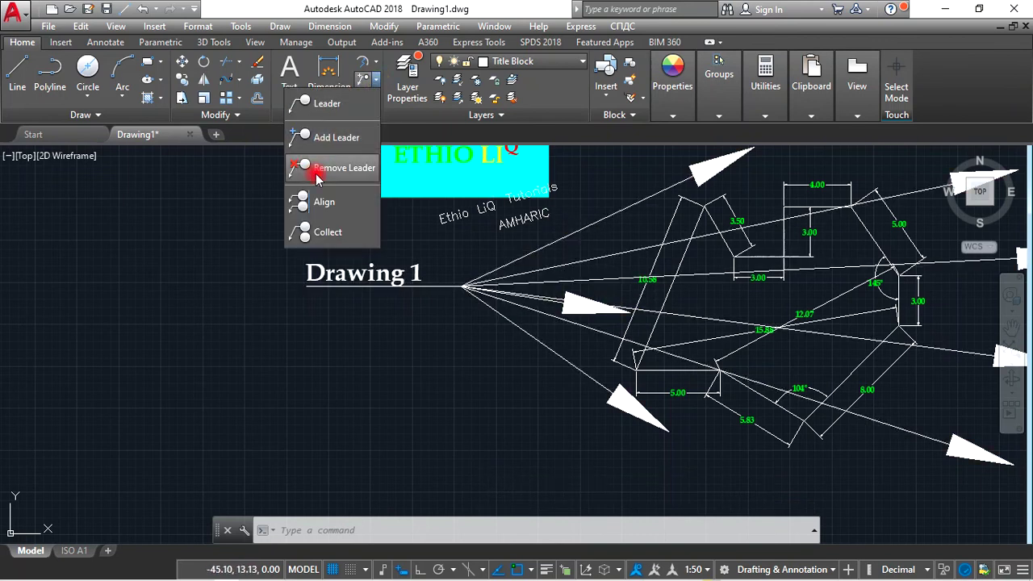
{"action": "left_click", "coordinate": [317, 172]}
{"action": "left_click", "coordinate": [571, 261]}
{"action": "left_click", "coordinate": [577, 264]}
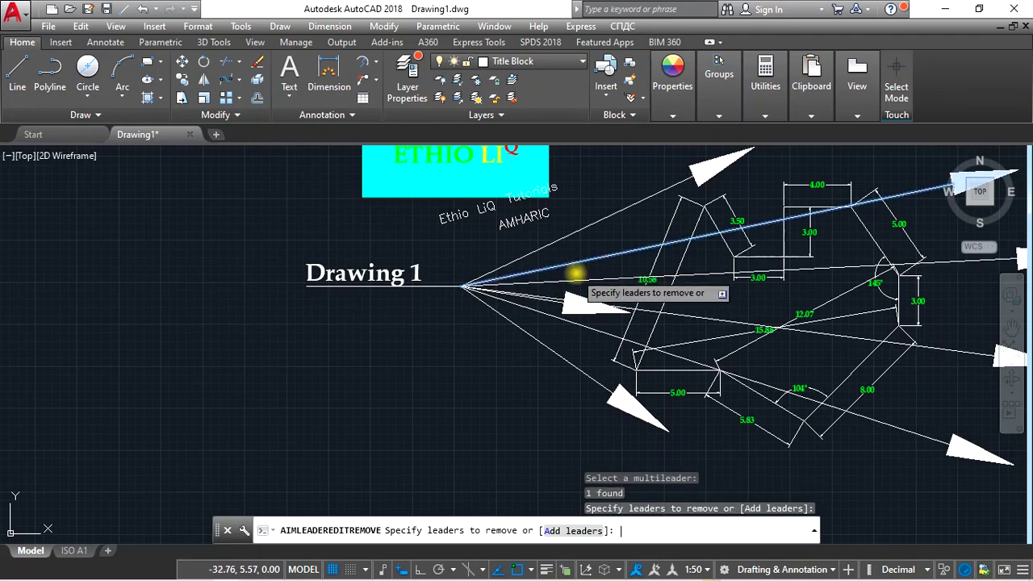
{"action": "key", "text": "Return"}
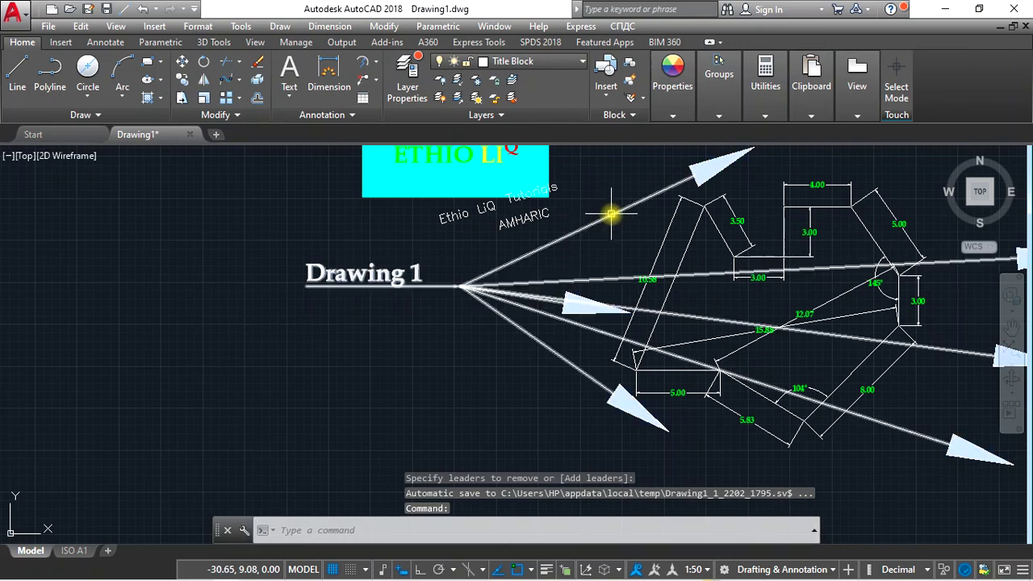
Remove the uppermost leader line from the Drawing 1 multileader as well.
{"action": "left_click", "coordinate": [376, 81]}
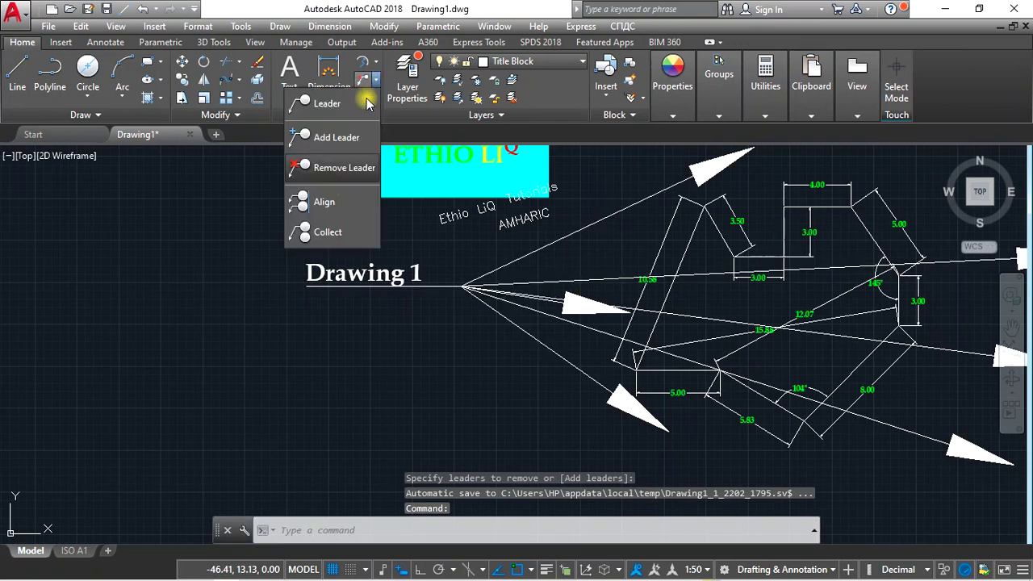
{"action": "left_click", "coordinate": [346, 165]}
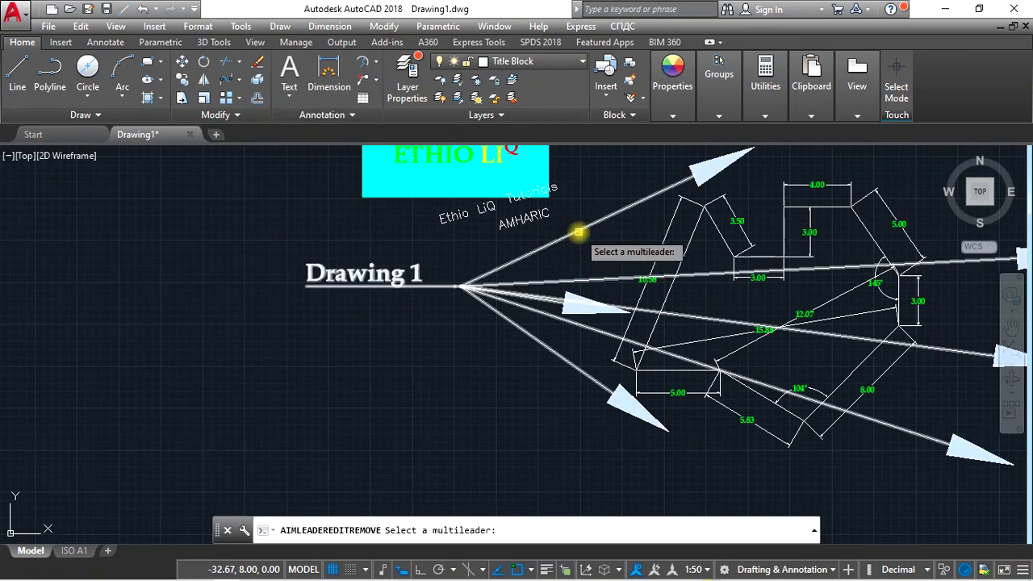
{"action": "left_click", "coordinate": [574, 230]}
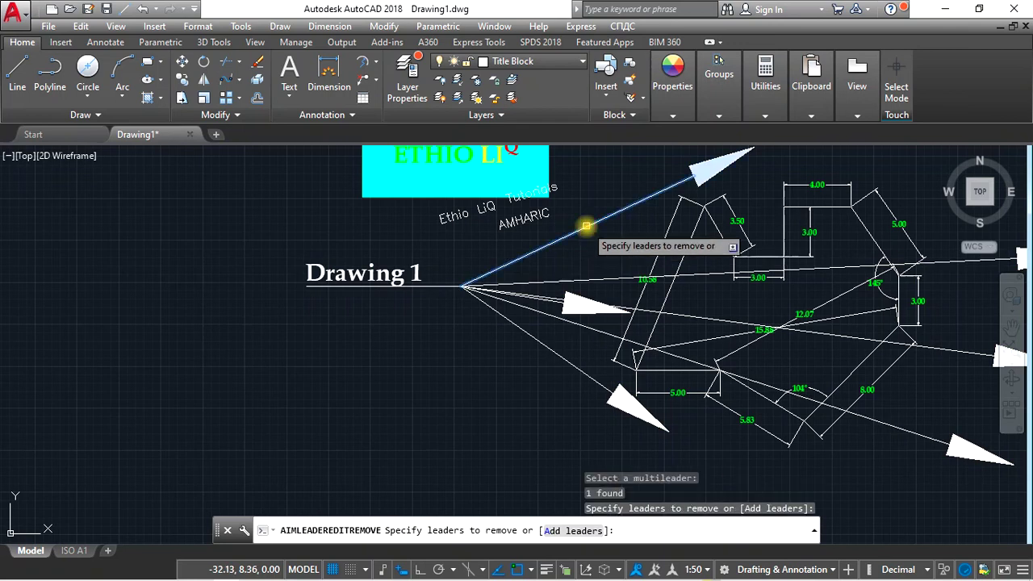
{"action": "left_click", "coordinate": [586, 226]}
{"action": "key", "text": "Return"}
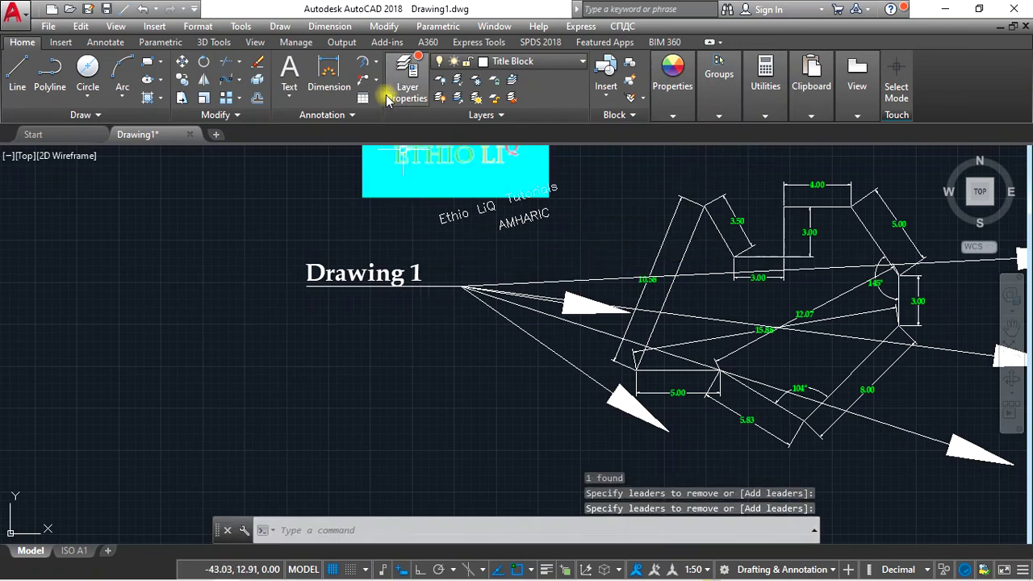
{"action": "left_click", "coordinate": [376, 81]}
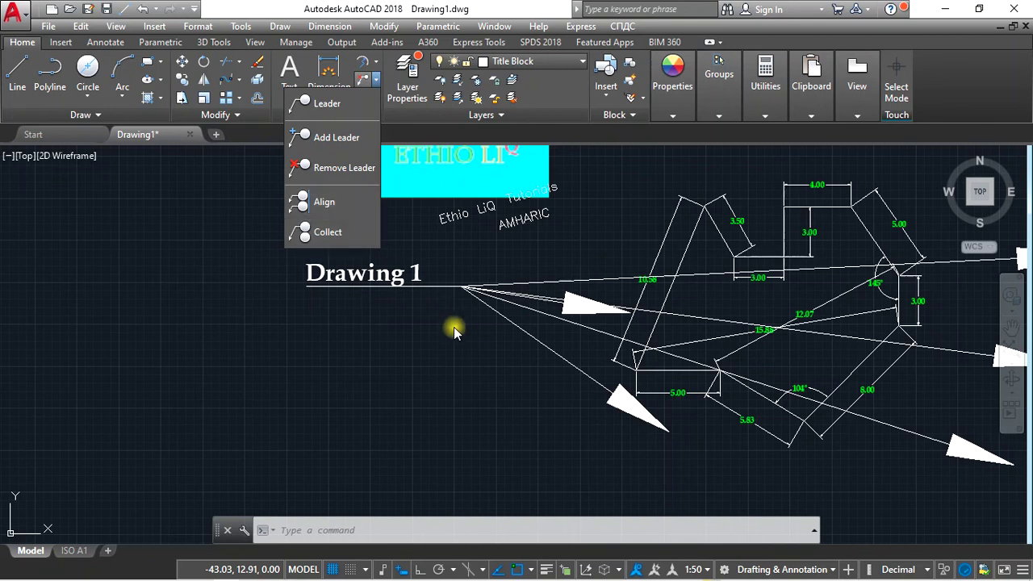
Dismiss the open leader options list while zooming around the drawing.
{"action": "scroll", "coordinate": [454, 324], "scroll_direction": "down", "scroll_amount": 2}
{"action": "scroll", "coordinate": [464, 338], "scroll_direction": "down", "scroll_amount": 2}
{"action": "scroll", "coordinate": [485, 363], "scroll_direction": "up", "scroll_amount": 2}
{"action": "scroll", "coordinate": [480, 321], "scroll_direction": "up", "scroll_amount": 2}
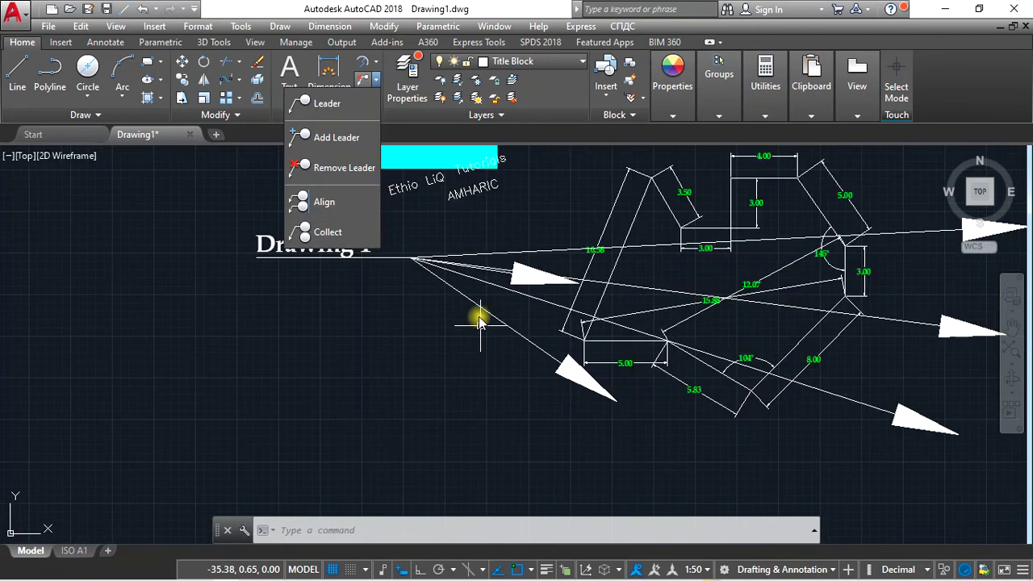
{"action": "left_click", "coordinate": [345, 361]}
Click near the Drawing 1 leader and pan toward its label, ready to remove another leader.
{"action": "left_click", "coordinate": [369, 316]}
{"action": "left_click", "coordinate": [154, 398]}
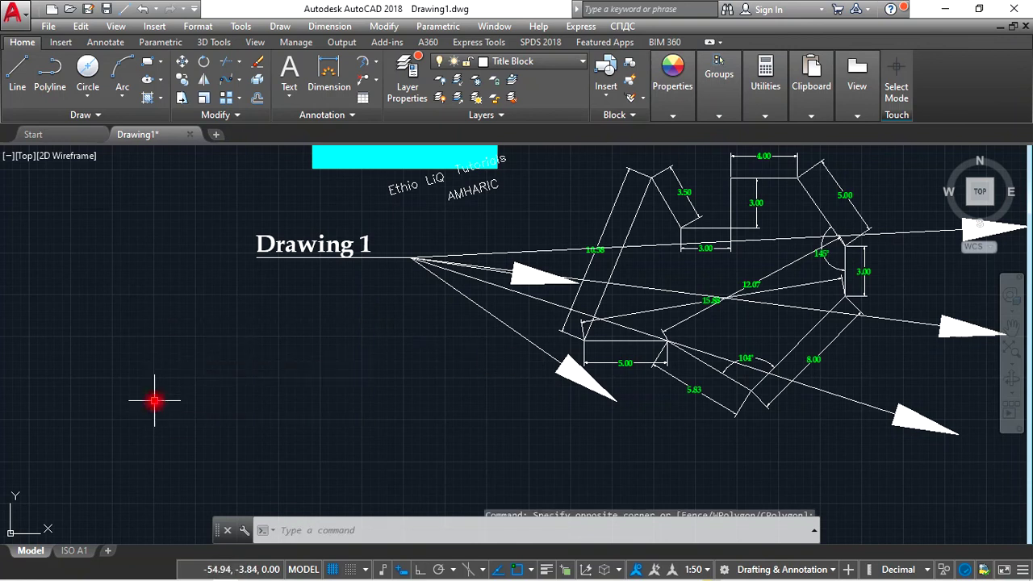
{"action": "left_click", "coordinate": [369, 329]}
{"action": "left_click", "coordinate": [208, 406]}
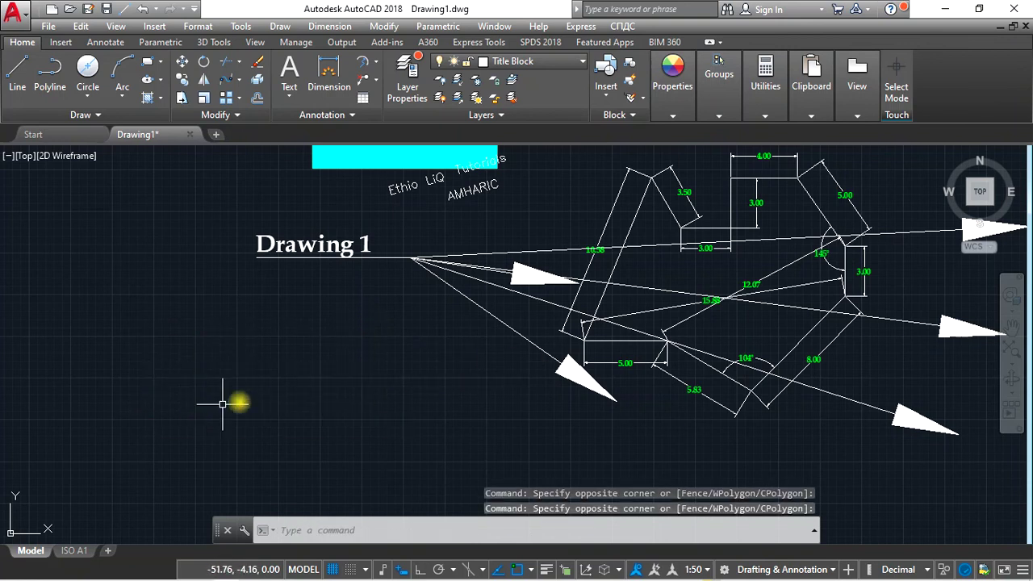
{"action": "scroll", "coordinate": [304, 368], "scroll_direction": "down", "scroll_amount": 2}
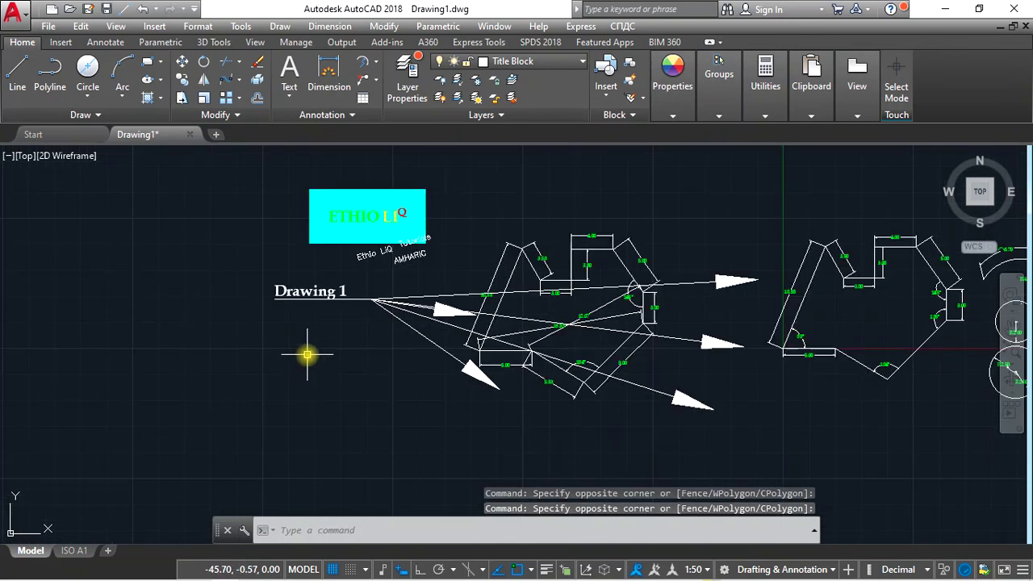
{"action": "scroll", "coordinate": [452, 330], "scroll_direction": "up", "scroll_amount": 2}
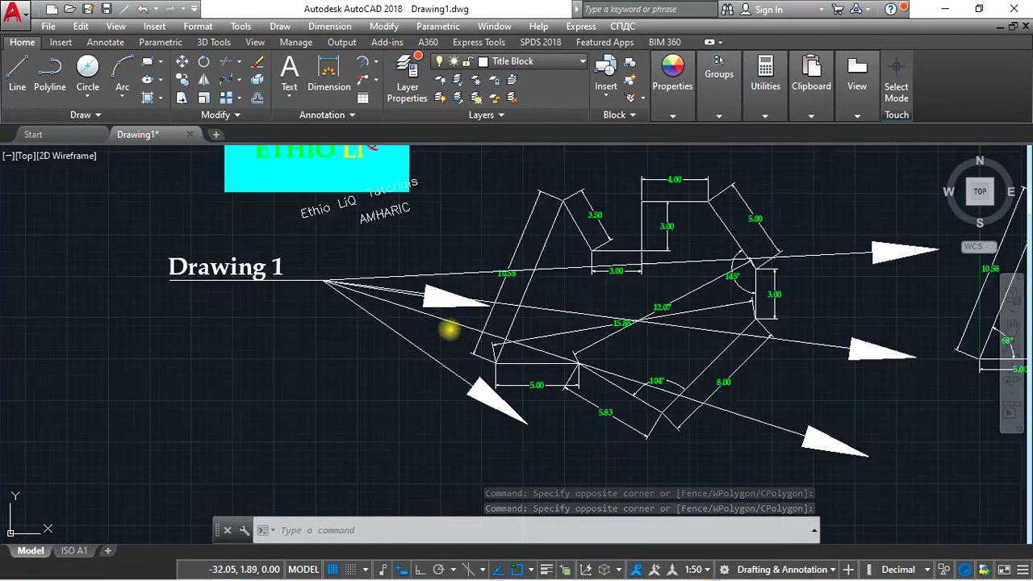
{"action": "middle_click_drag", "start_coordinate": [403, 317], "coordinate": [359, 370]}
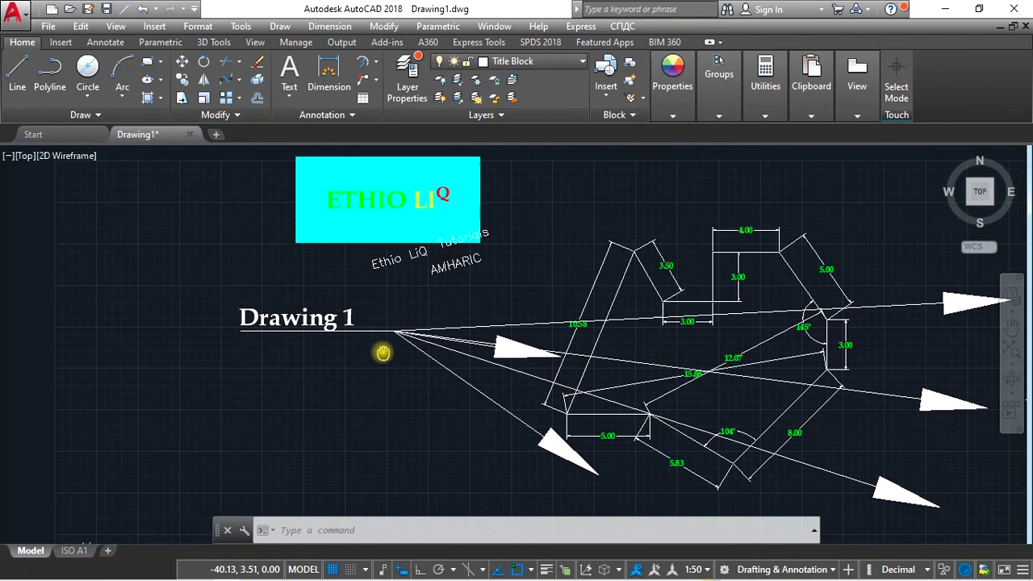
{"action": "scroll", "coordinate": [342, 373], "scroll_direction": "up", "scroll_amount": 2}
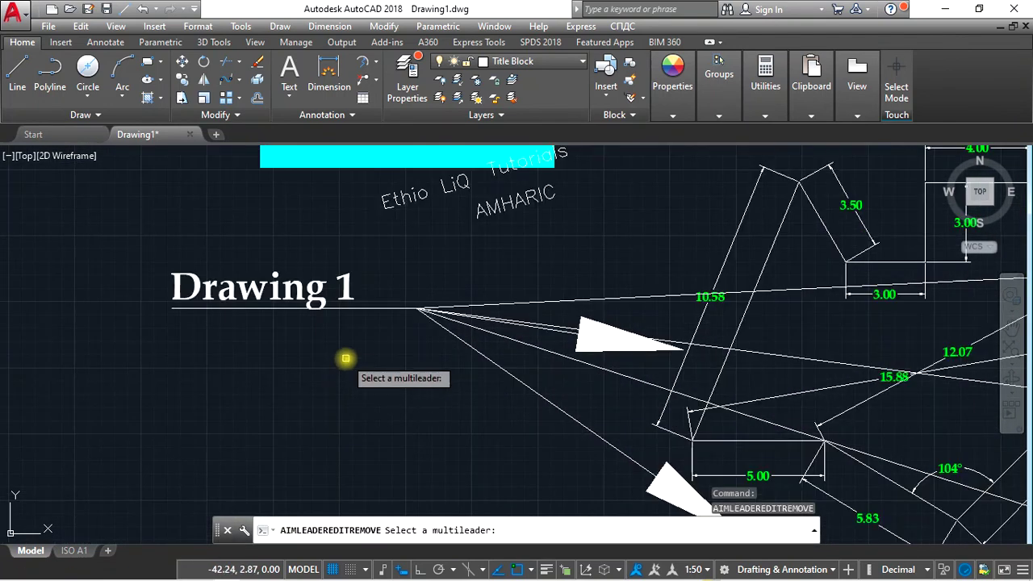